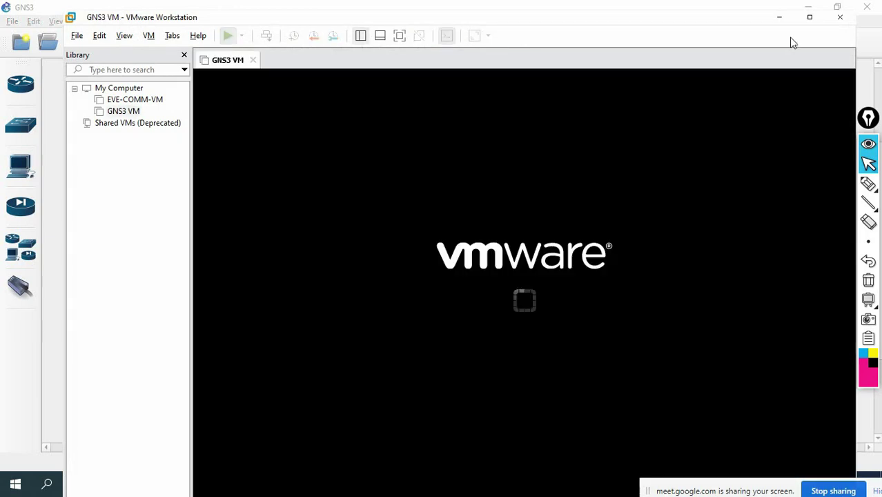
- Create a new GNS3 project named 'DR and BDR Lab' and decline the update offer
left_click(780, 21)
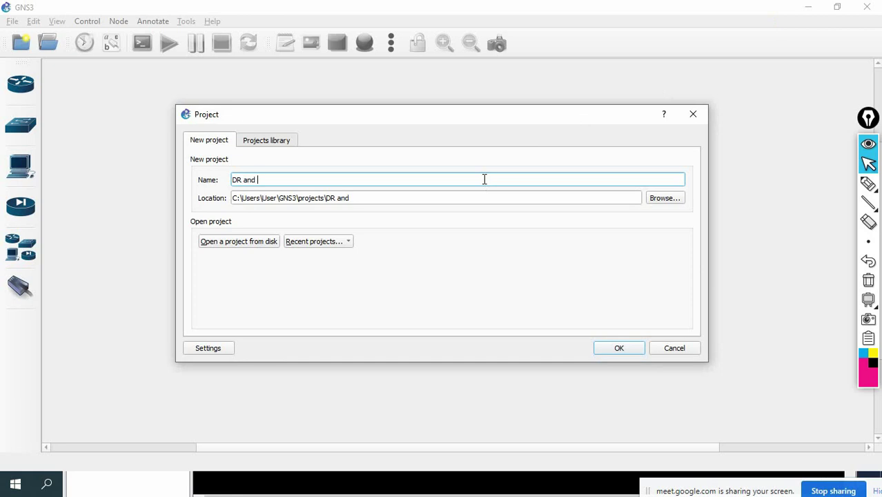
type("b")
key("Return")
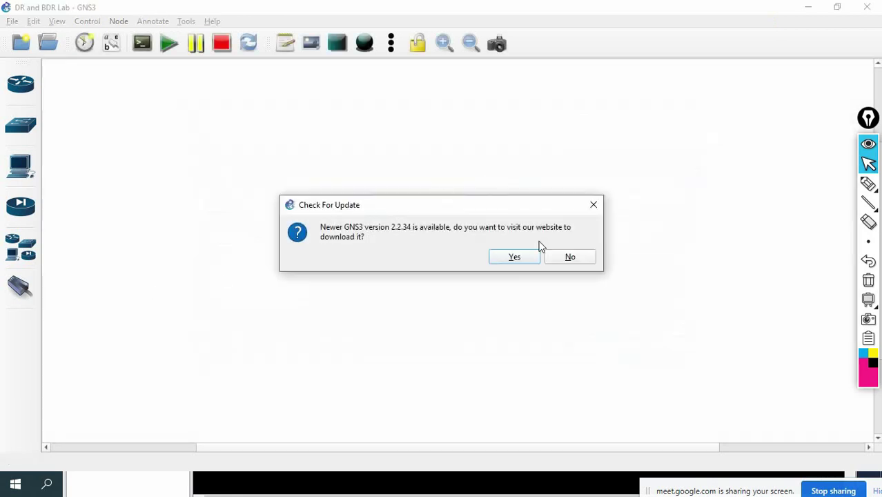
left_click(592, 205)
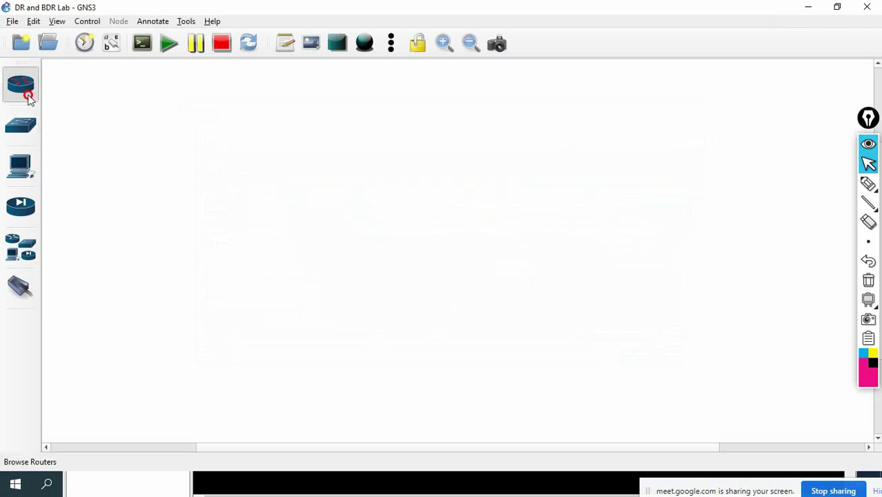
- Add an Ethernet switch, Switch1, to the canvas
left_click(23, 89)
left_click(23, 123)
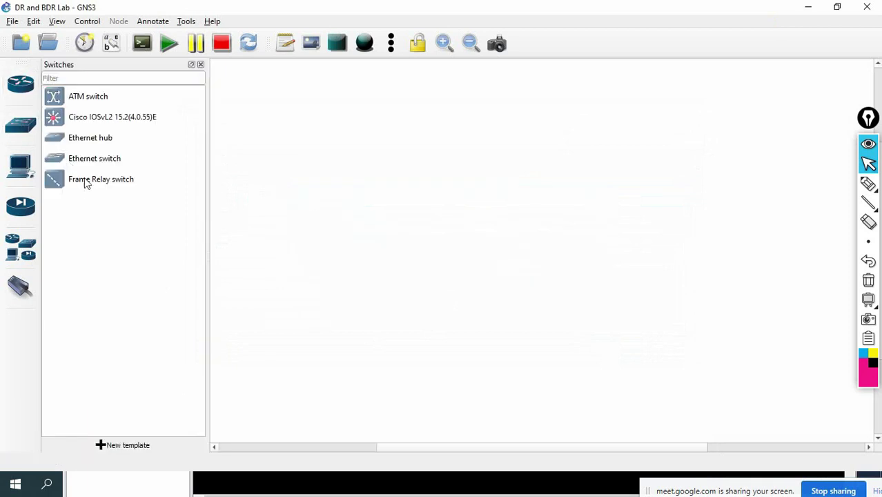
left_click_drag(84, 160, 406, 181)
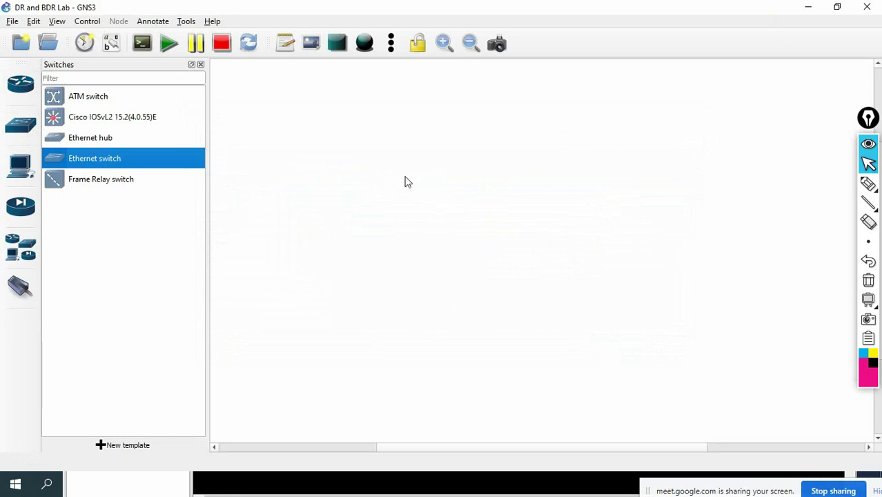
left_click(200, 64)
- Add four c3725 routers, R1 to R4, around the switch
left_click(21, 84)
left_click_drag(72, 97, 297, 93)
left_click_drag(90, 101, 322, 231)
left_click_drag(66, 104, 556, 111)
left_click_drag(103, 103, 584, 240)
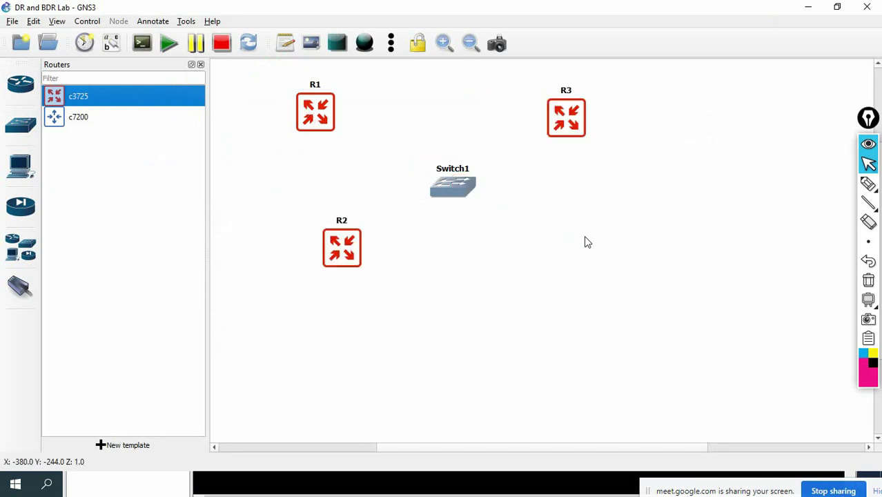
left_click(200, 64)
- Group the routers and Switch1 closely together at the canvas's top-left
left_click_drag(178, 78, 668, 287)
left_click_drag(382, 196, 214, 177)
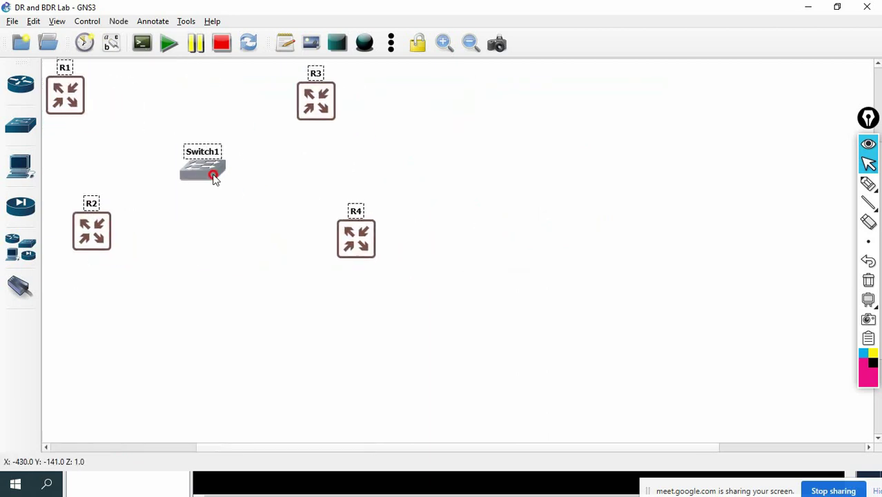
left_click(175, 239)
left_click_drag(100, 231, 73, 203)
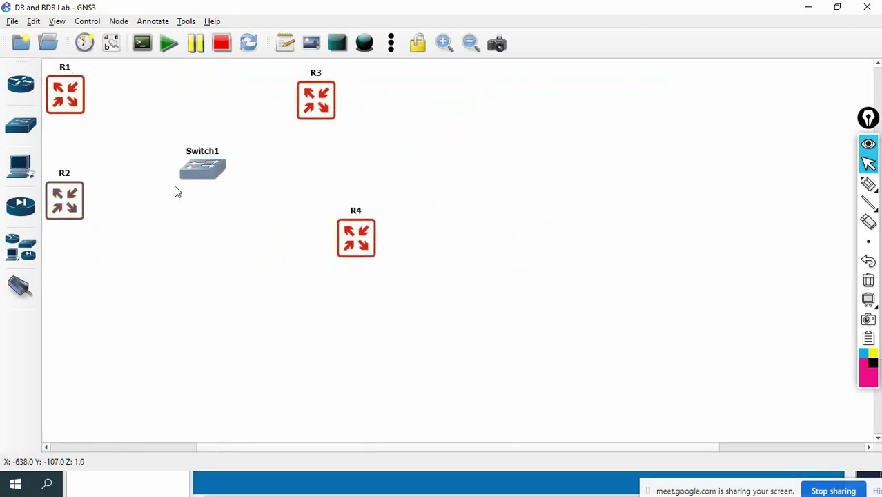
left_click_drag(203, 168, 150, 138)
left_click_drag(321, 98, 246, 97)
left_click_drag(361, 242, 259, 201)
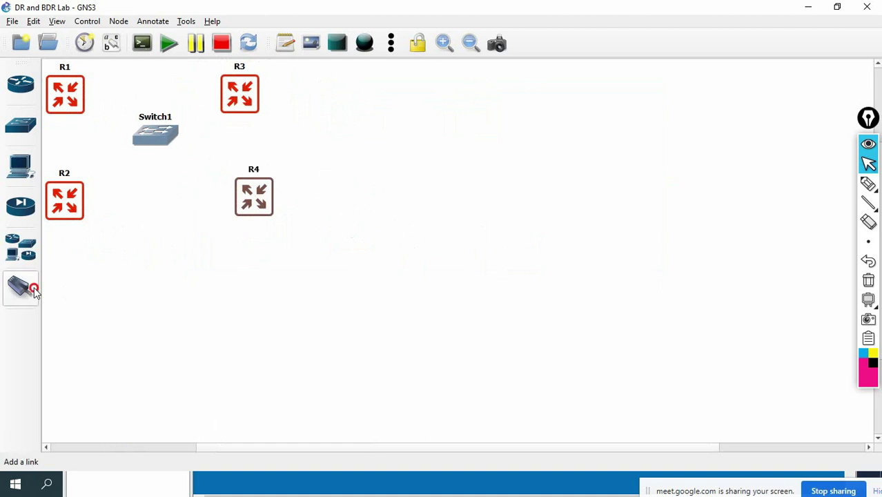
- Link R1 and R2 FastEthernet0/0 to Switch1's Ethernet0 and Ethernet1
left_click(34, 287)
left_click(70, 103)
left_click(80, 108)
left_click(146, 134)
left_click(166, 141)
left_click(77, 199)
left_click(86, 209)
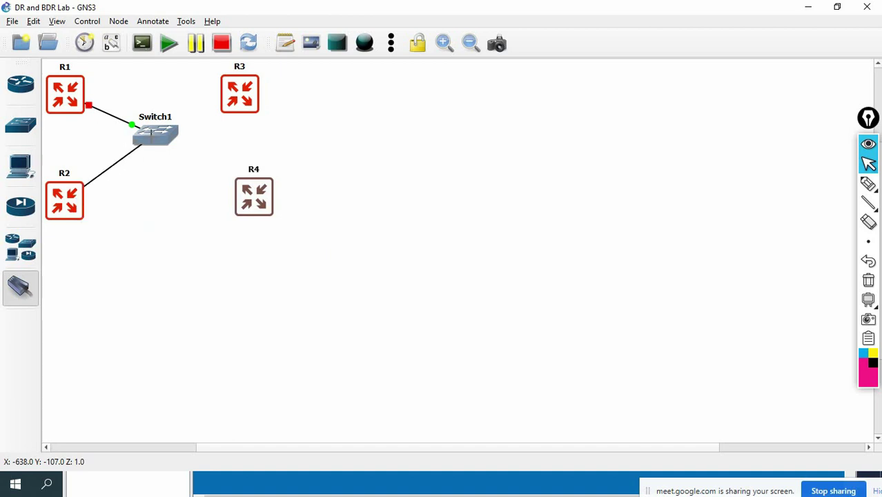
left_click(156, 136)
left_click(228, 105)
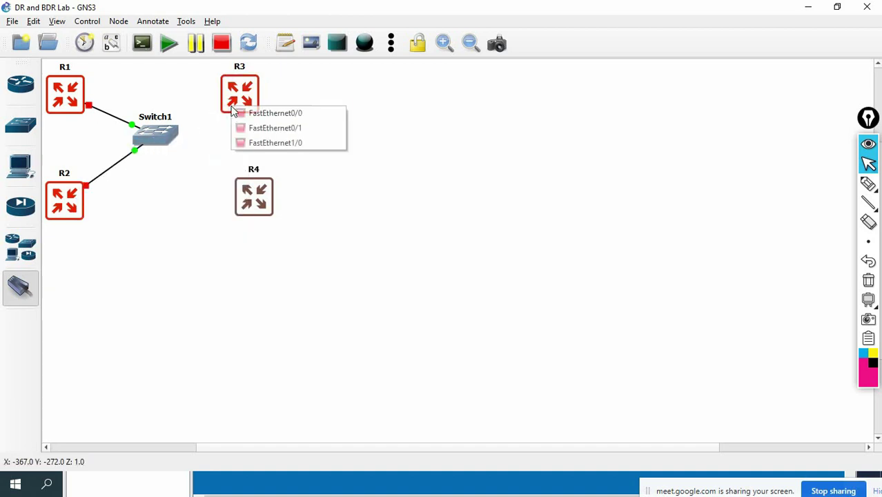
- Link R3 and R4 FastEthernet0/0 to Switch1's Ethernet2 and Ethernet3
left_click(235, 113)
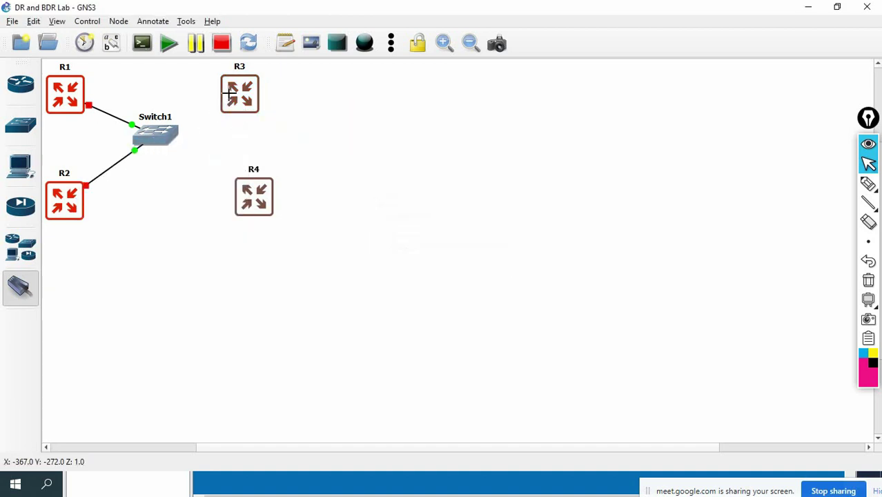
left_click(233, 105)
left_click(237, 99)
left_click(155, 132)
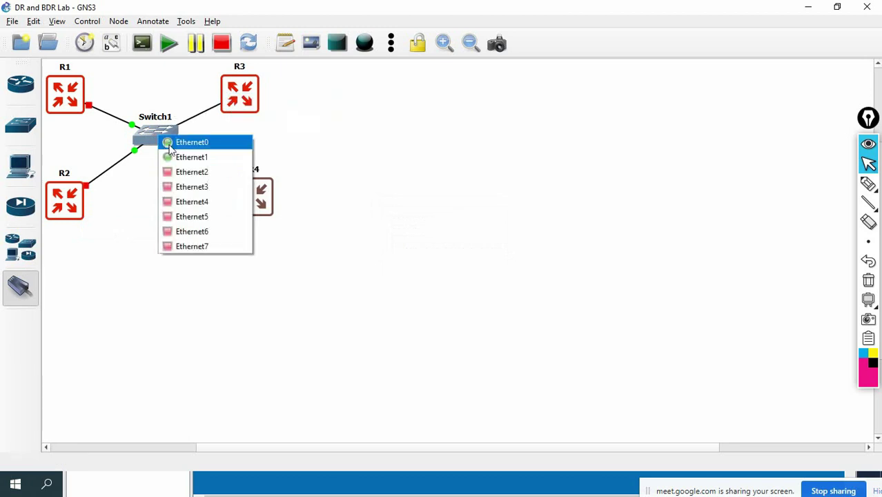
left_click(188, 172)
left_click(253, 196)
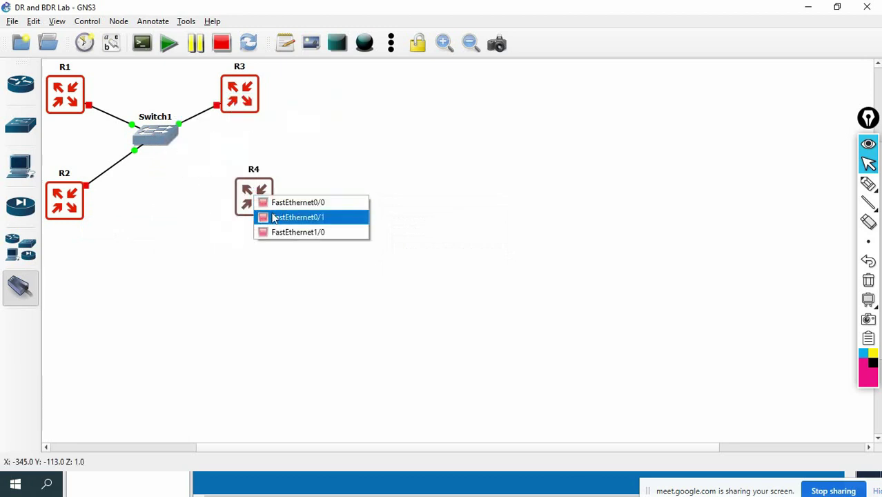
left_click(276, 201)
left_click(161, 143)
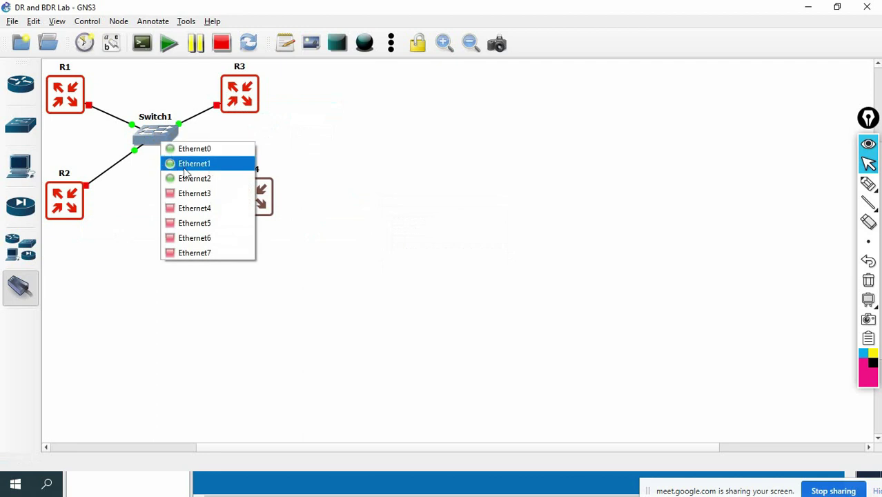
left_click(192, 193)
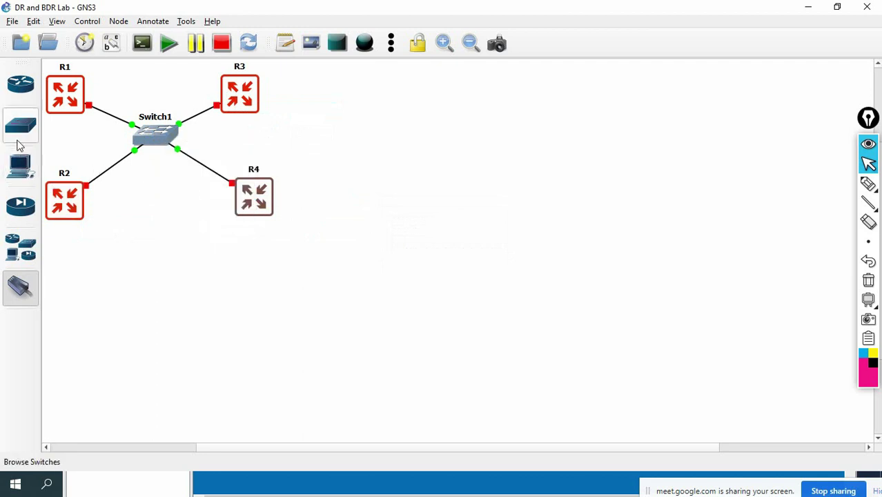
- Give Switch1 the Affinity-square-red switch symbol and show interface labels on all links
right_click(152, 142)
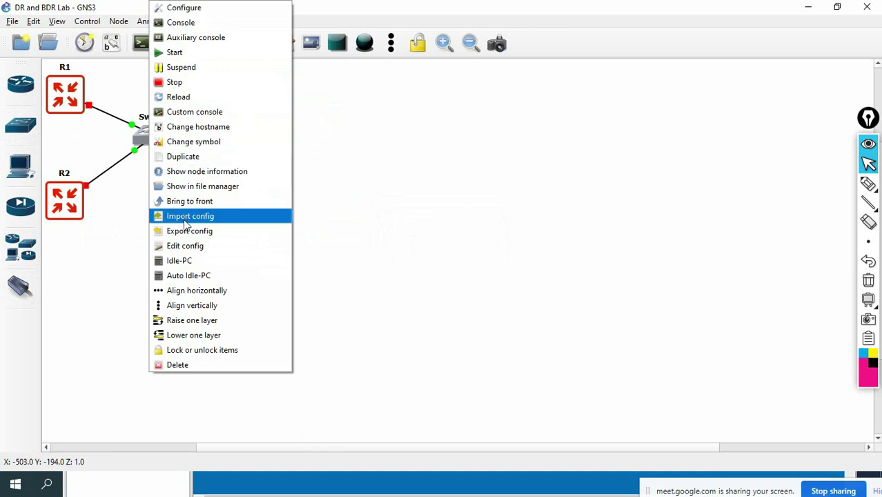
left_click(186, 141)
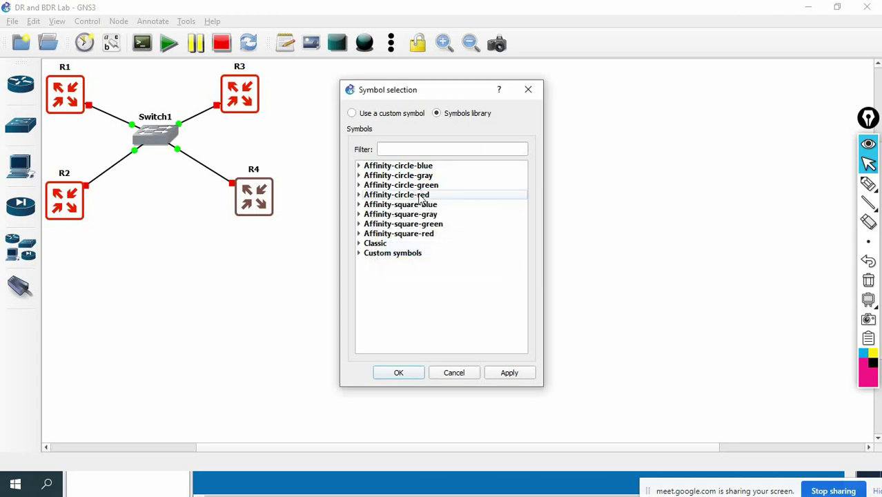
left_click(358, 235)
left_click(425, 149)
type("sw")
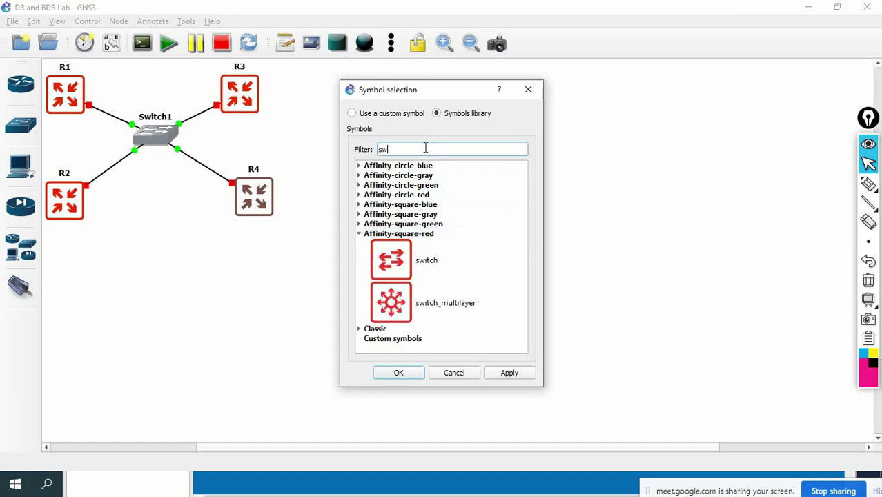
left_click(399, 271)
left_click(499, 376)
left_click(413, 373)
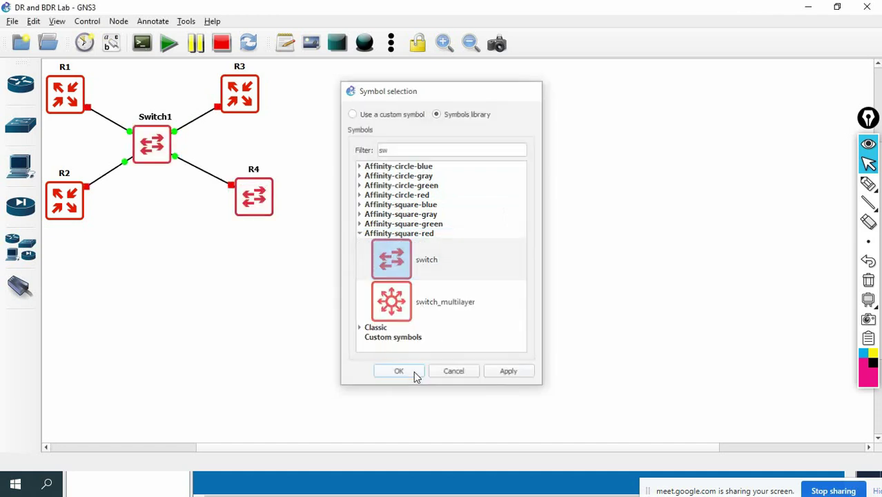
left_click(113, 44)
- Reposition the f0/0, e0 and e1 interface labels beside their links
left_click_drag(100, 112, 106, 94)
left_click_drag(100, 196, 104, 194)
left_click_drag(142, 136, 137, 123)
left_click_drag(142, 158, 119, 152)
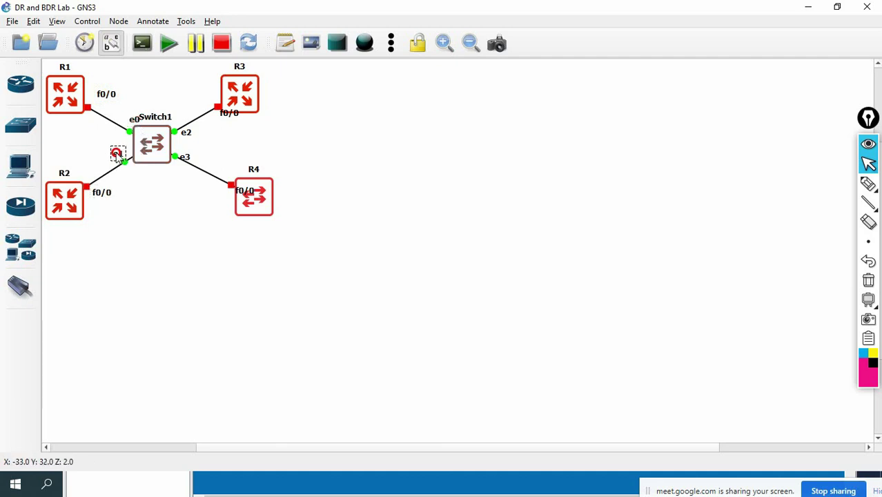
left_click_drag(230, 116, 199, 105)
left_click_drag(243, 192, 216, 199)
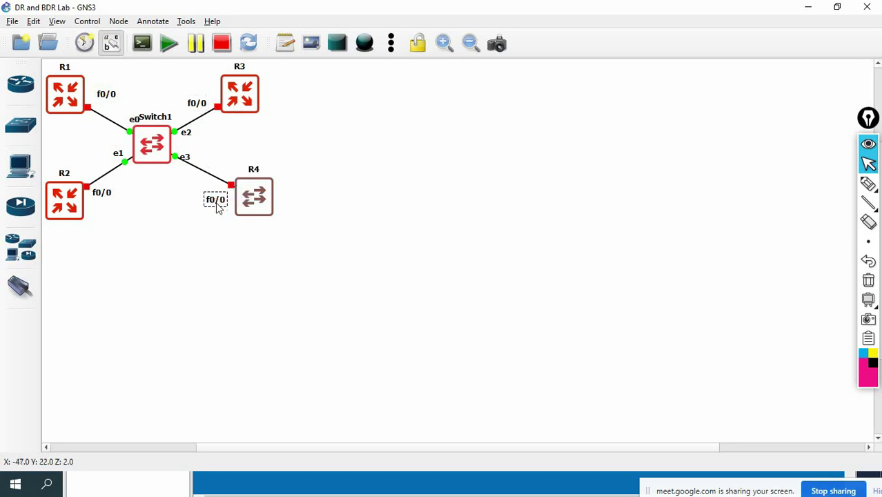
- Start all devices in the lab and begin a text note below R1's link
left_click(169, 46)
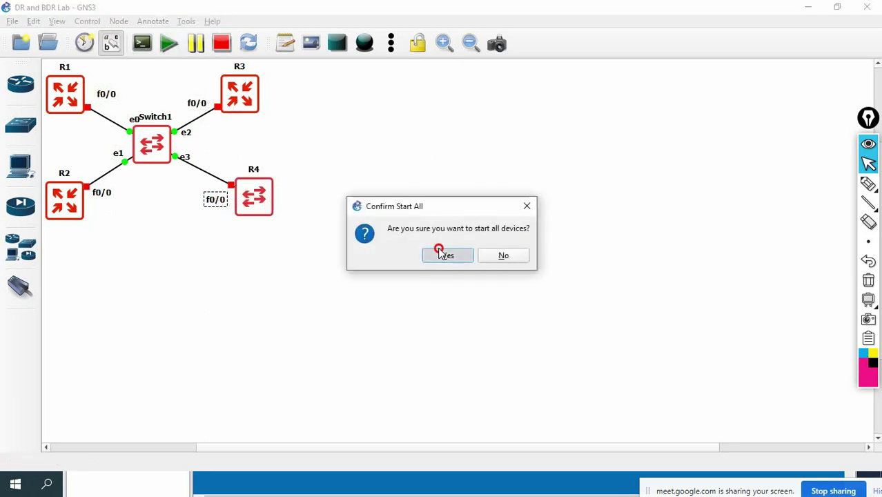
left_click(444, 252)
left_click(377, 299)
left_click(285, 42)
left_click(67, 124)
- Label R1 with a 192.168.1.1 note and place a 192.168.1.2 copy below R3
type("192.168.1.1")
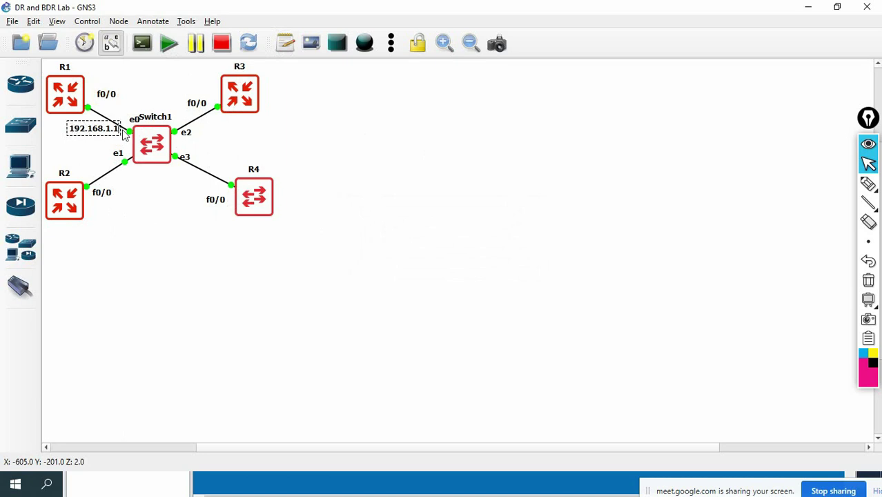
left_click(87, 173)
right_click(74, 131)
left_click(91, 137)
left_click_drag(91, 141, 223, 128)
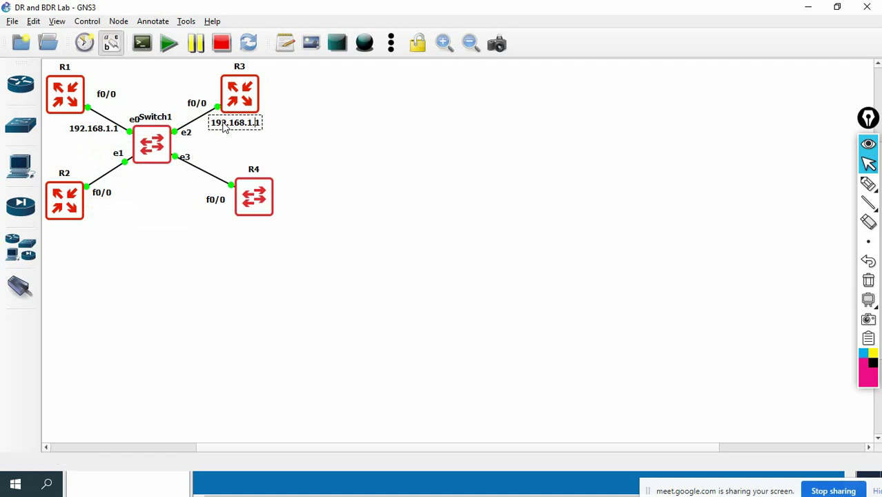
key("BackSpace")
type("2")
left_click(499, 309)
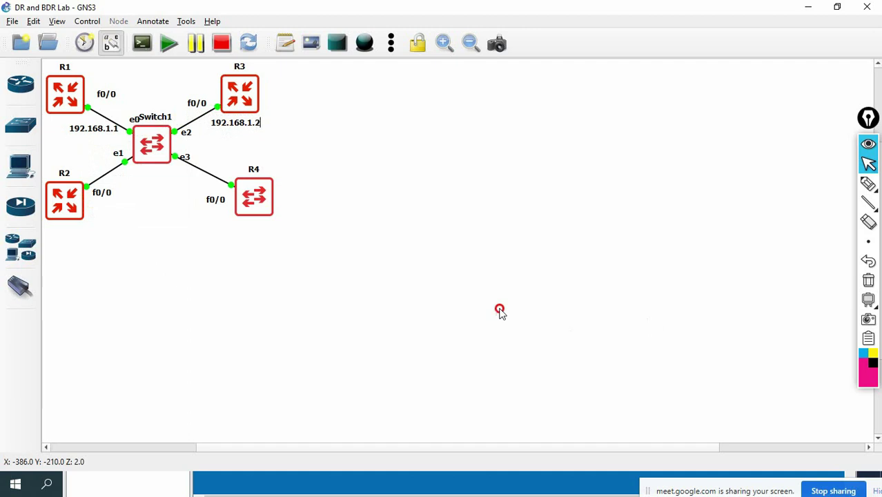
- Duplicate the note as 192.168.1.3 beneath R2
right_click(242, 122)
left_click(252, 125)
left_click_drag(254, 138, 80, 245)
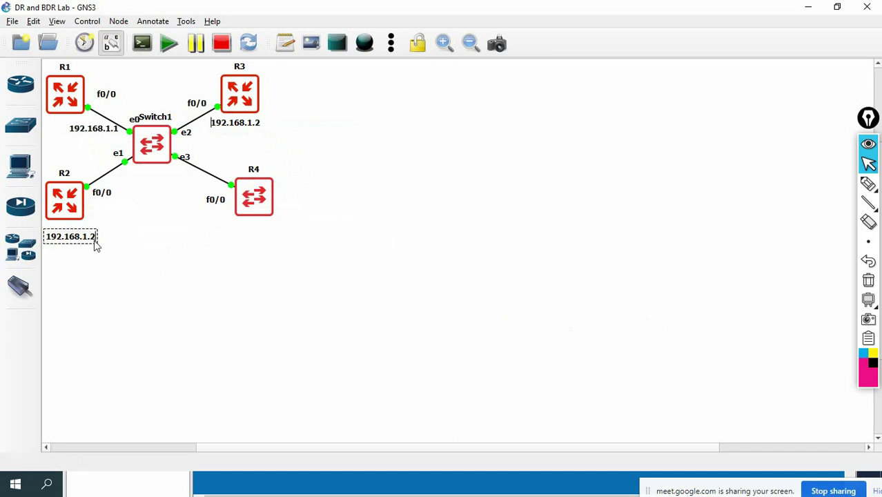
key("BackSpace")
type("3")
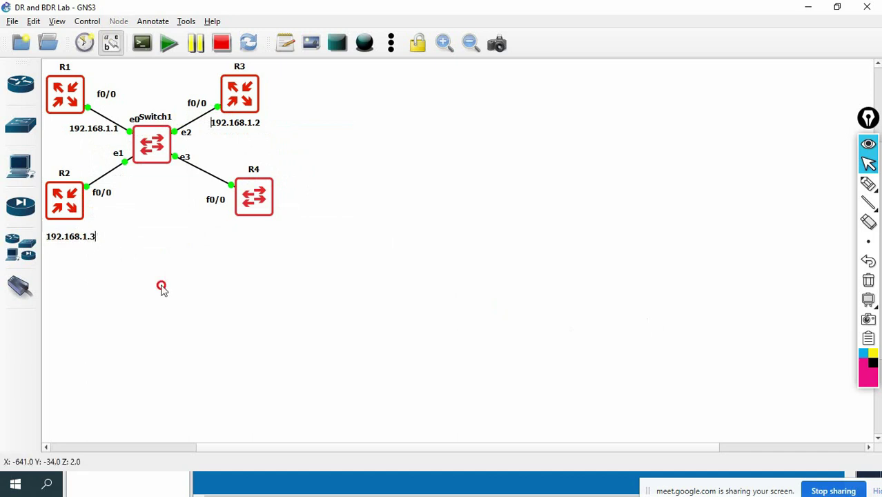
- Add a 192.168.1.4 note below R4 and move the Switch1 name below the switch
double_click(72, 236)
right_click(75, 236)
left_click(90, 244)
left_click_drag(92, 252, 267, 238)
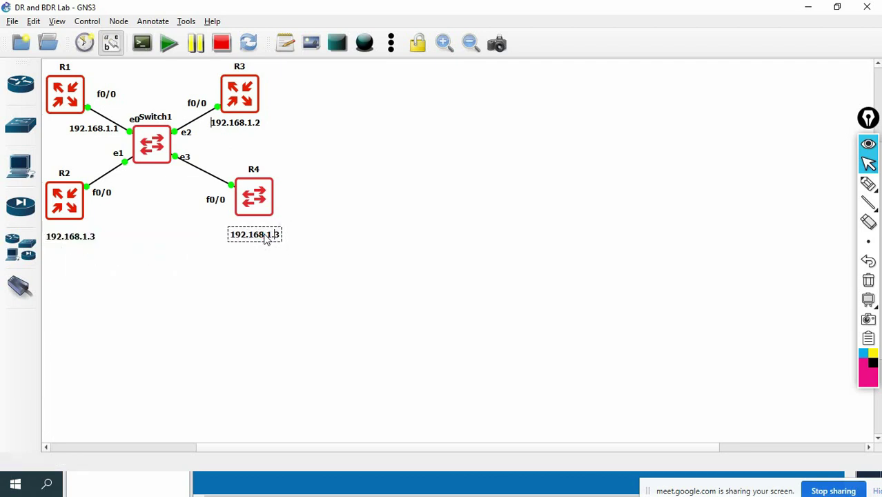
type("4")
left_click(375, 319)
left_click_drag(163, 118, 165, 181)
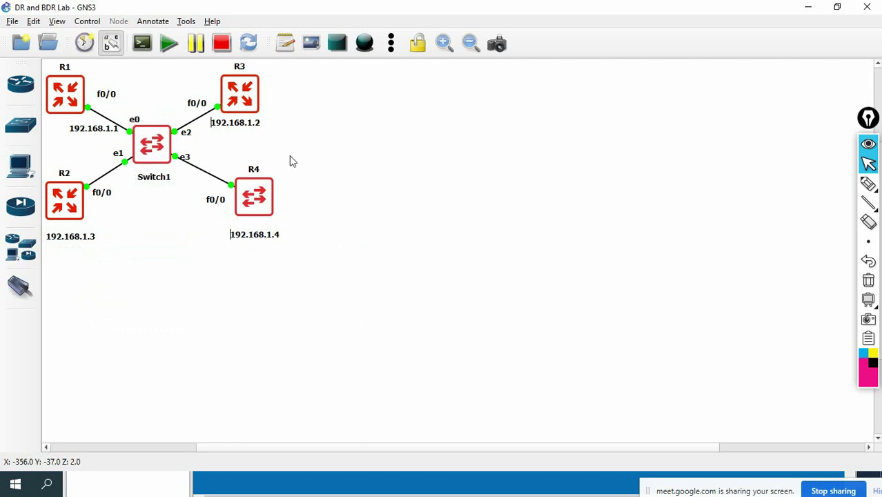
- Open console sessions to routers R1, R2 and R3
right_click(73, 93)
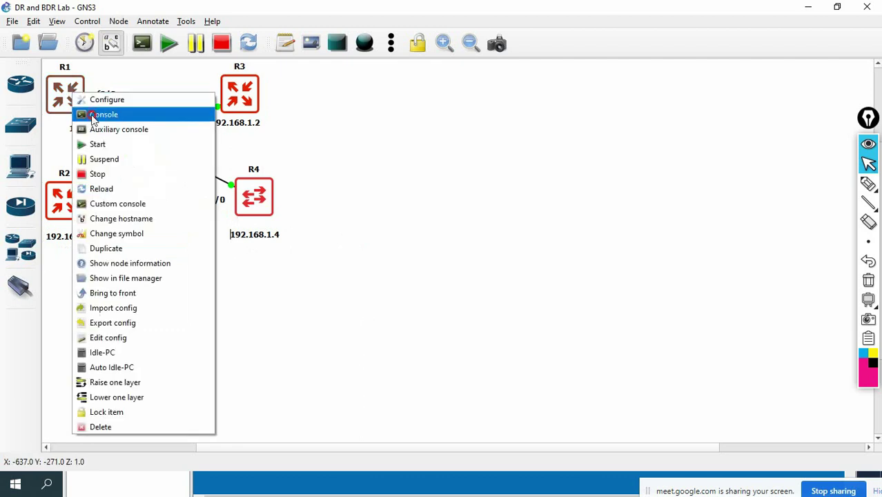
left_click(90, 114)
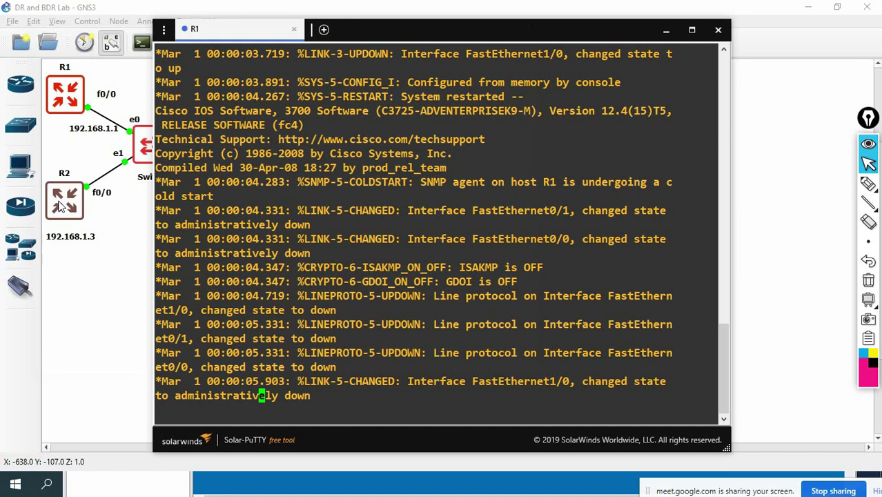
right_click(59, 207)
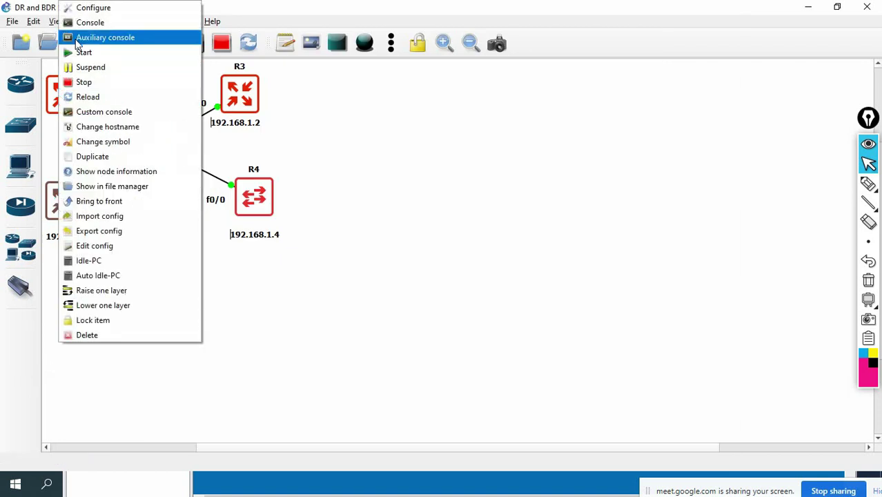
left_click(87, 23)
right_click(243, 95)
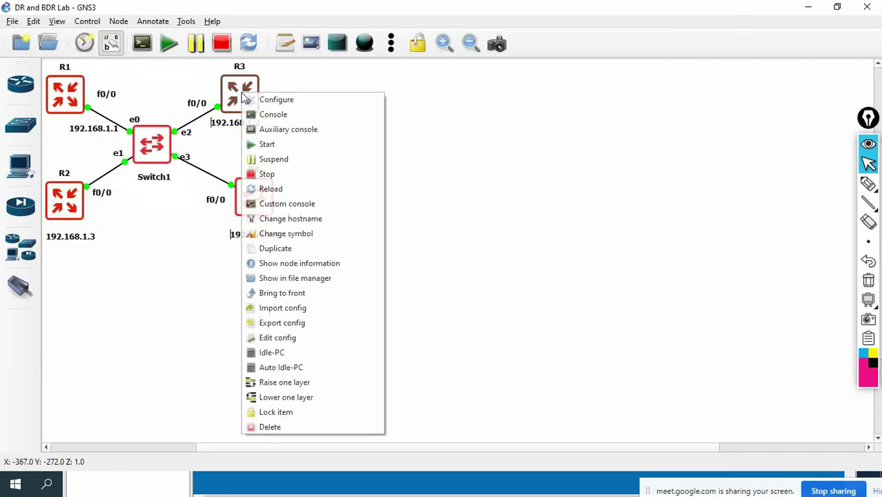
left_click(258, 114)
right_click(254, 107)
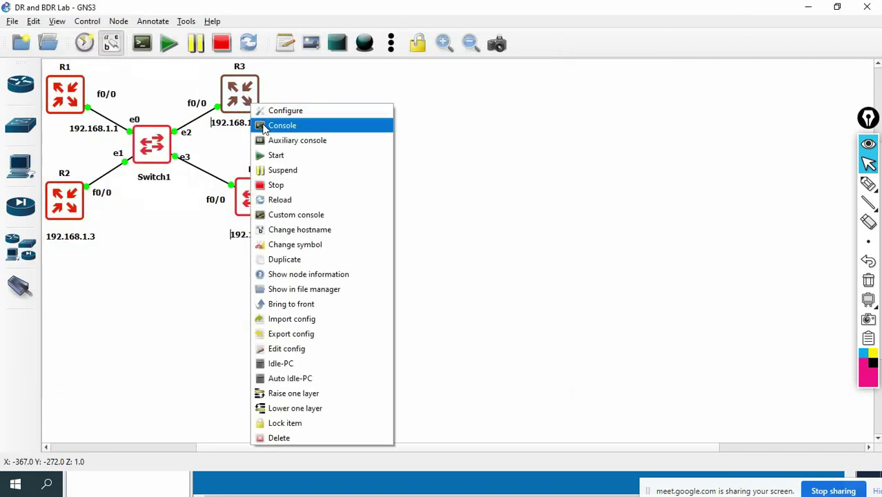
left_click(259, 125)
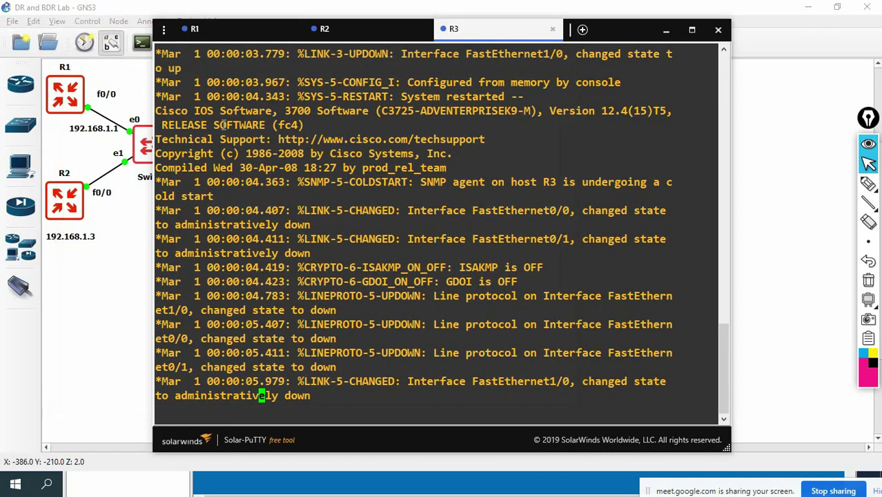
- Open a console session to router R4
left_click(667, 31)
left_click(241, 124)
left_click(257, 255)
left_click(256, 238)
left_click(307, 254)
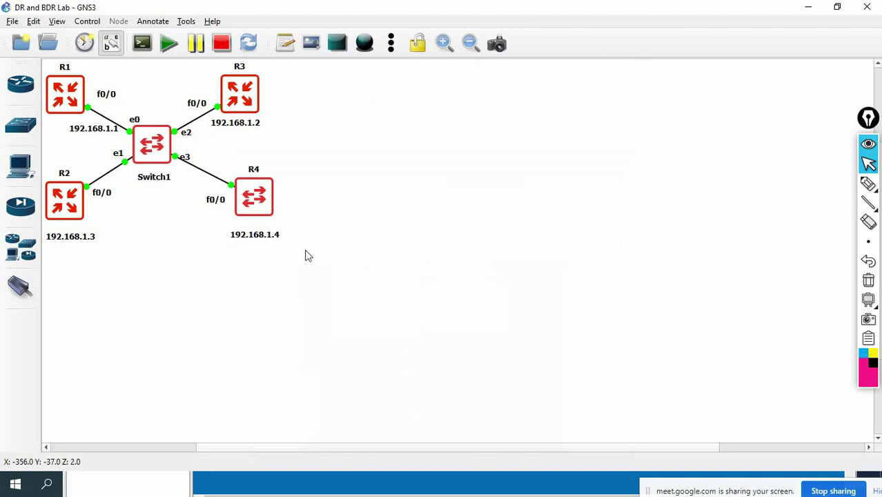
right_click(251, 195)
left_click(289, 24)
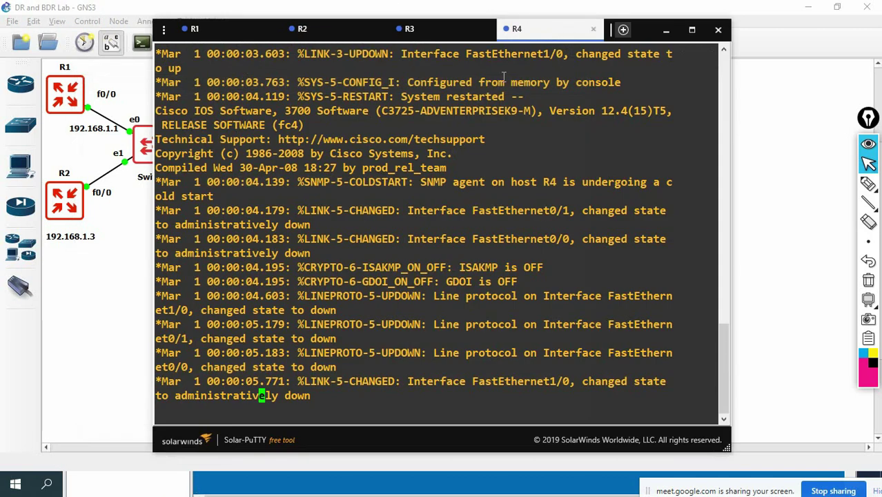
- Check each console tab R1 through R4, ending back on R1
left_click(266, 29)
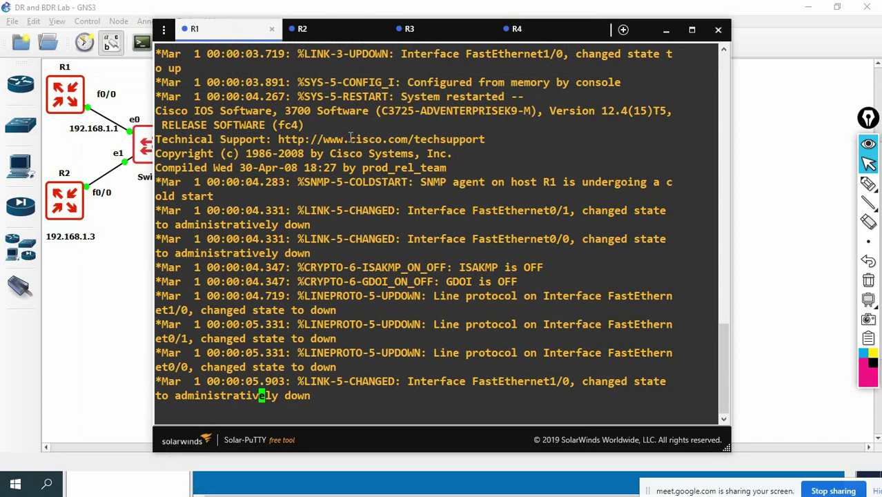
left_click(304, 29)
left_click(422, 30)
left_click(519, 29)
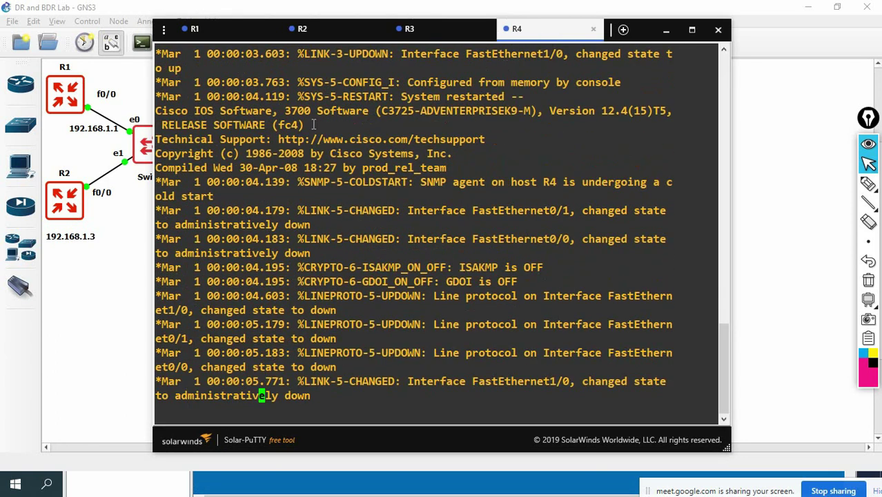
left_click(197, 29)
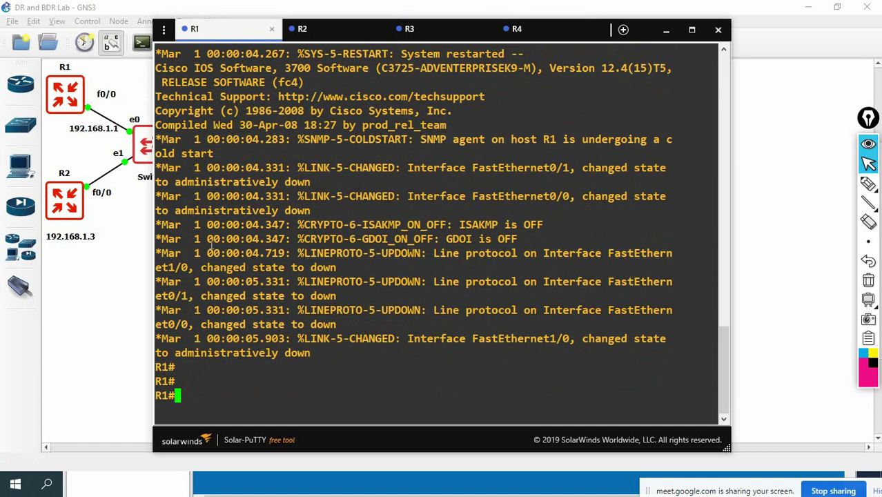
left_click(48, 480)
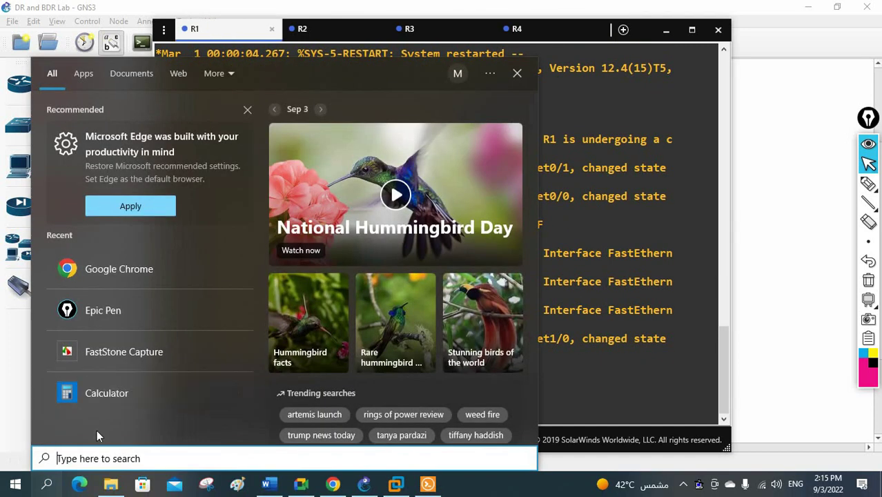
- Launch Notepad and place its window beside the topology
type("n")
key("Return")
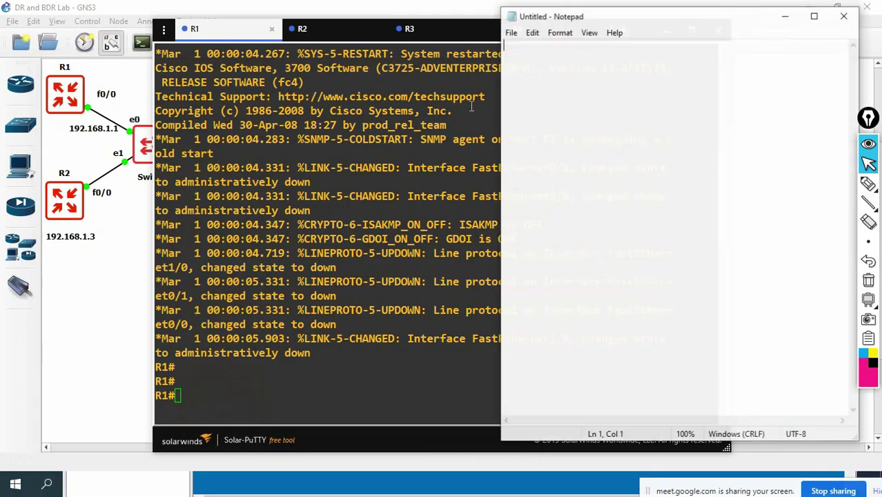
left_click(428, 29)
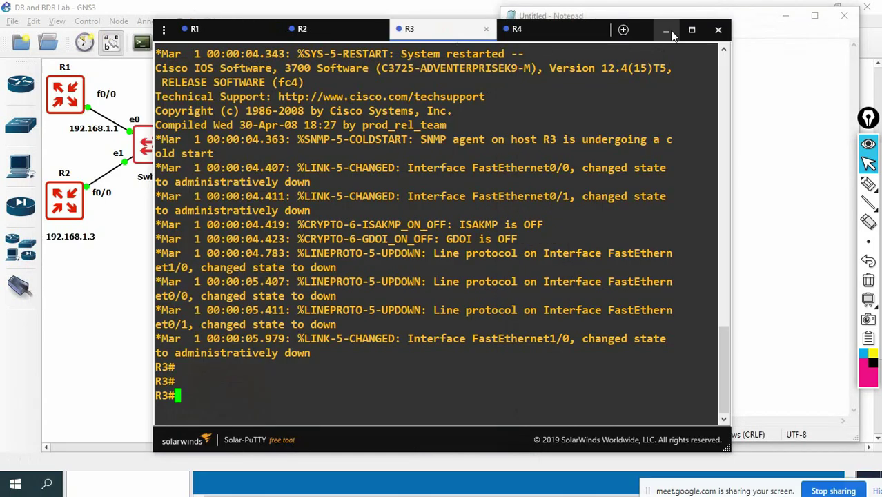
left_click(667, 31)
left_click_drag(584, 16, 598, 68)
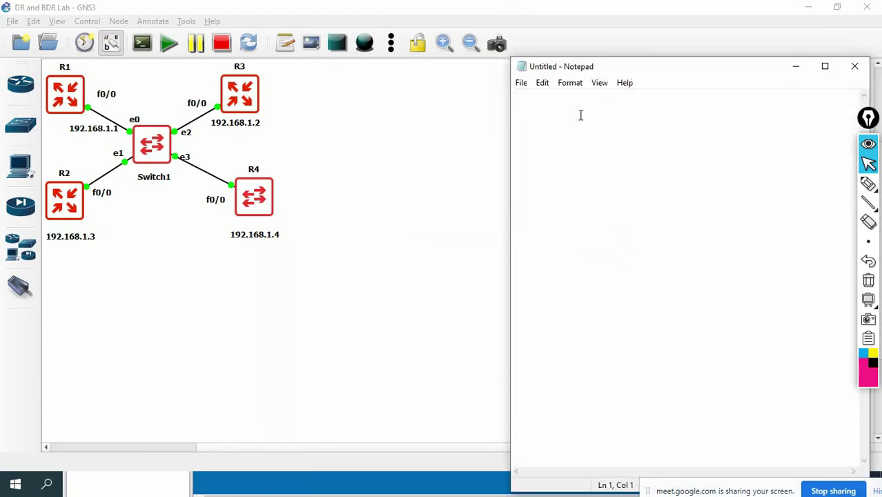
- Write the DR and BDR Lab heading, hostname R1, and f0/0 address 192.168.1.1 255.255.255.0 with no shutdown
type("!DR and BDR Lab:")
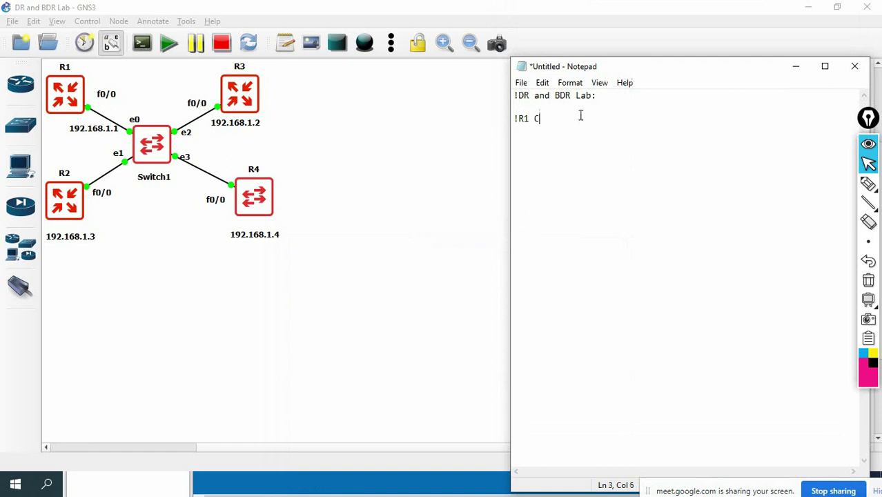
type("iguration:")
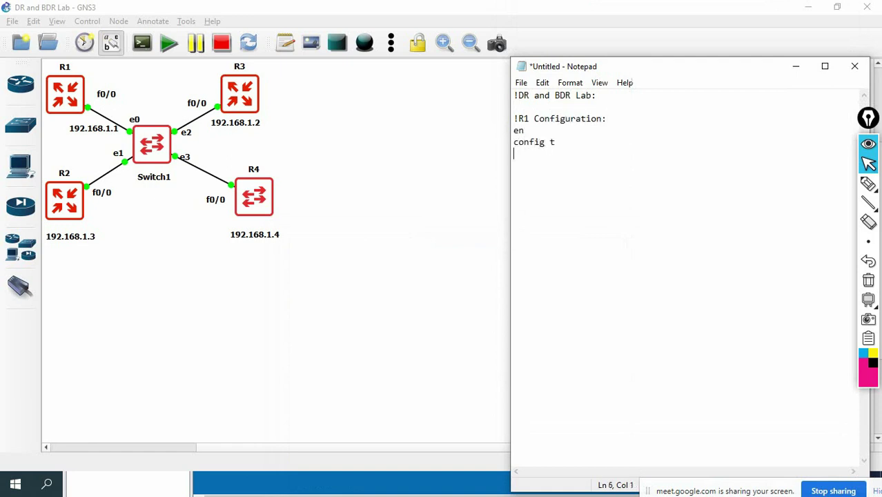
type("ostna")
type("/0")
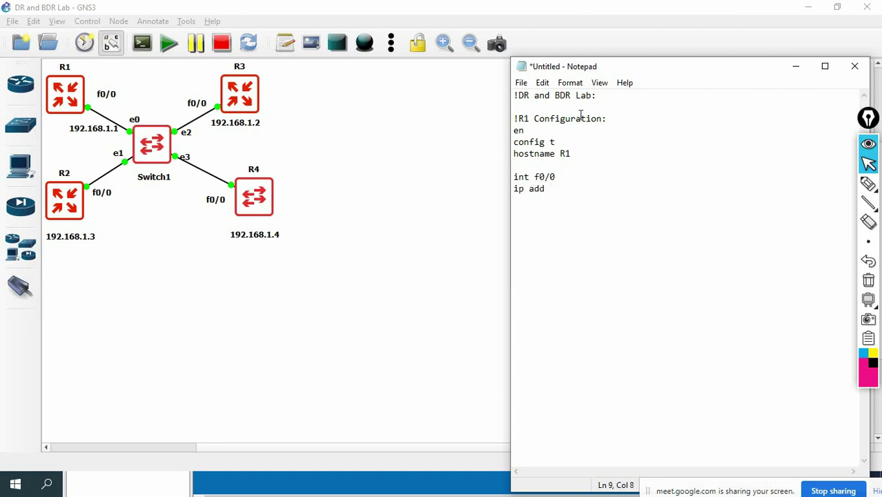
type("192.168.1.1 25")
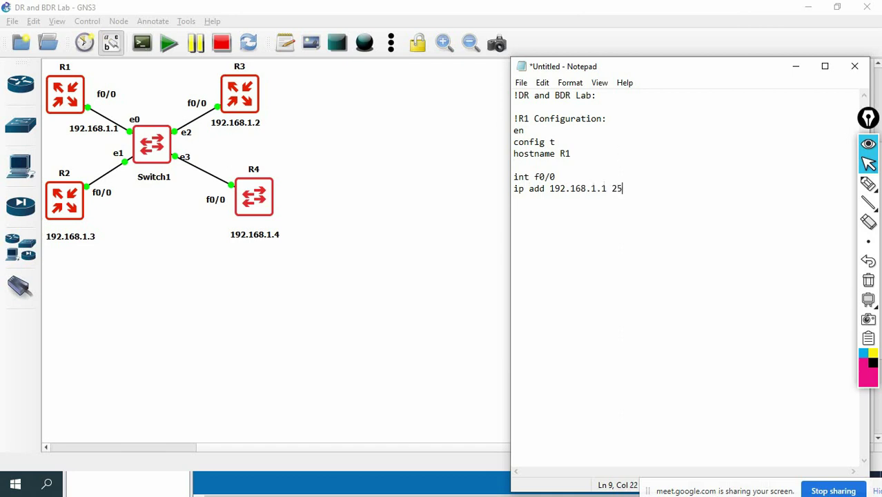
type("5.255.255.0")
key("Return")
type("no sh")
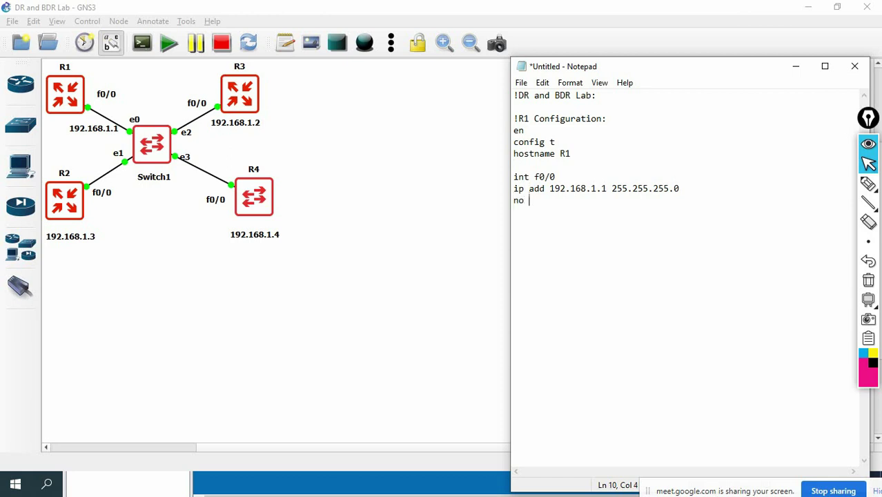
key("Return")
key("Return")
key("Return")
- Add router ospf 1 and 'ip ospf 1 area 0', then a dashed separator line
type("router ospf 1")
key("Return")
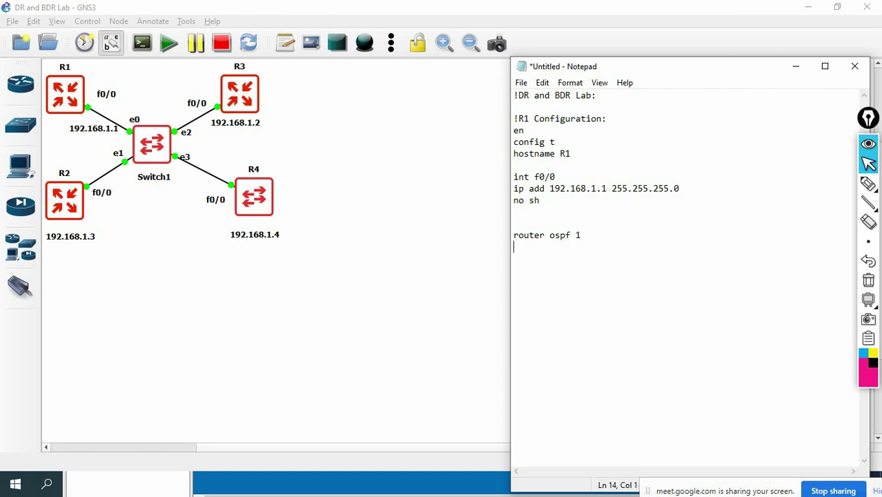
type("int f")
type("0/0 ")
type("ip ospf ")
type("1 ")
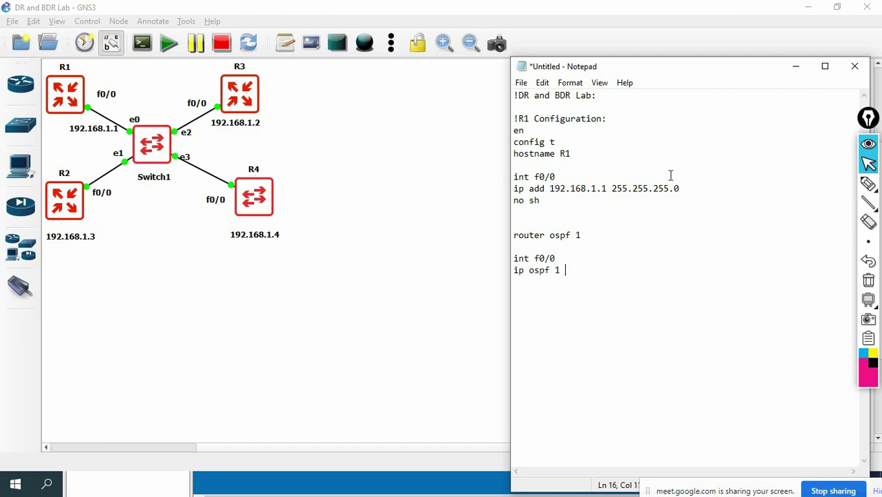
type("area")
key("BackSpace")
key("BackSpace")
key("BackSpace")
key("BackSpace")
key("BackSpace")
key("BackSpace")
key("BackSpace")
key("BackSpace")
key("BackSpace")
key("BackSpace")
key("BackSpace")
key("BackSpace")
key("BackSpace")
type("ip ospf 1 area 0")
key("Return")
key("Return")
type("---------------------------")
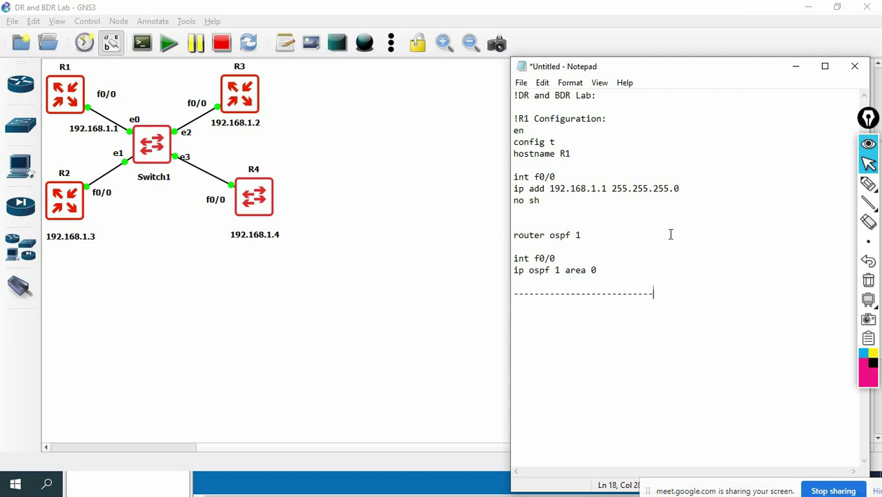
left_click_drag(596, 273, 506, 120)
key("ctrl+c")
- Paste the R1 block below the dashed line and change its heading and hostname to R2
left_click(588, 297)
left_click(660, 294)
key("Return")
key("Return")
key("ctrl+v")
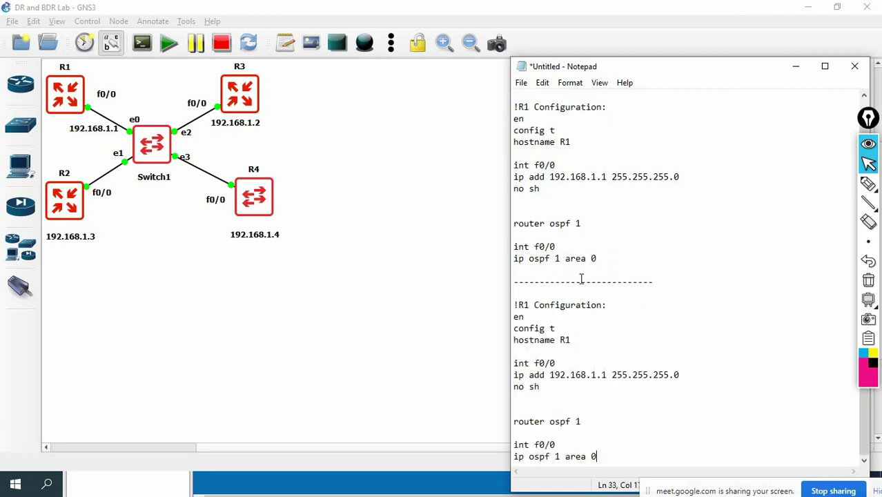
left_click(524, 304)
type("2")
left_click(570, 340)
key("BackSpace")
type("2")
- Swap the address notes so 192.168.1.2 sits by R2 and 192.168.1.3 by R3
left_click(95, 237)
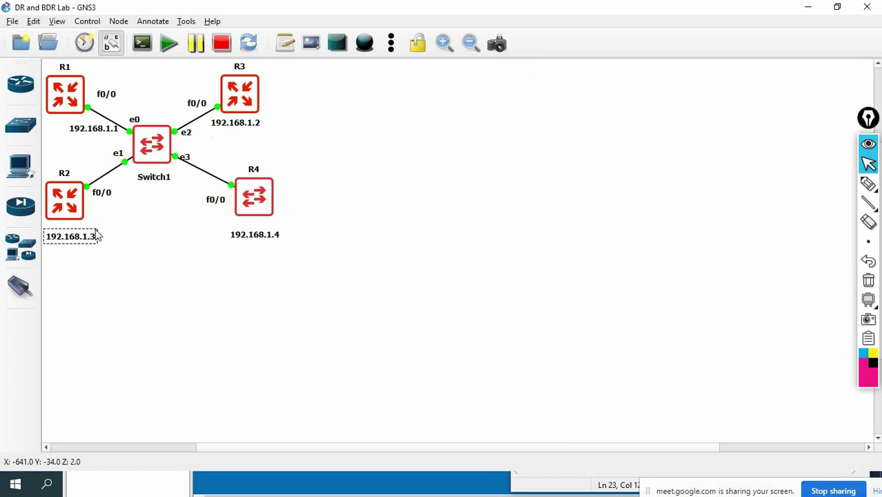
left_click_drag(93, 237, 336, 132)
left_click_drag(250, 128, 77, 242)
left_click_drag(314, 138, 257, 140)
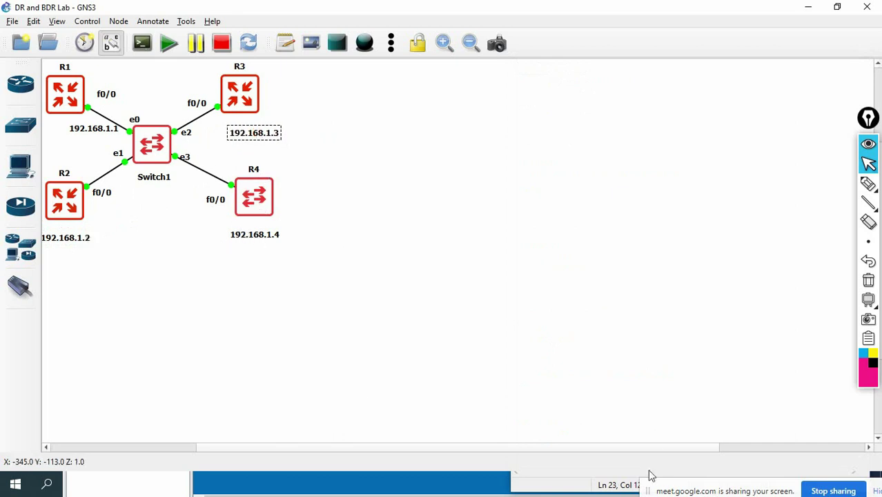
- Minimize VMware and bring the Notepad configuration notes back to the front
left_click(532, 489)
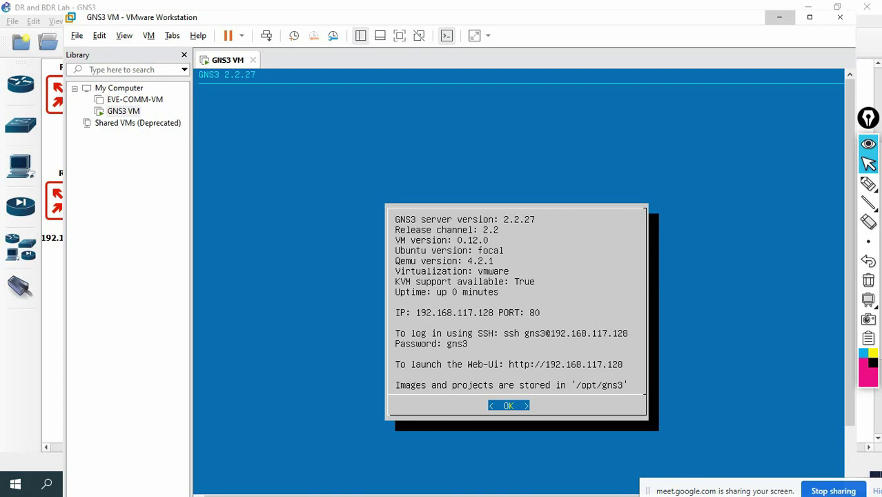
left_click(780, 16)
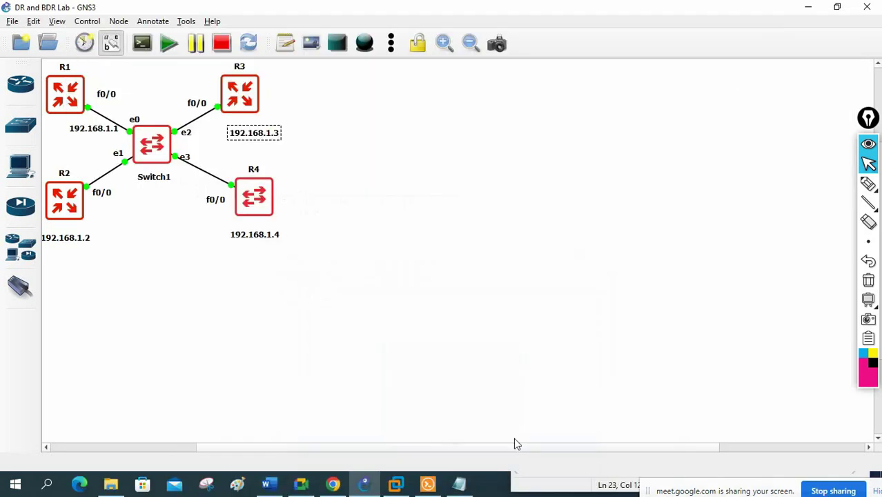
left_click(464, 487)
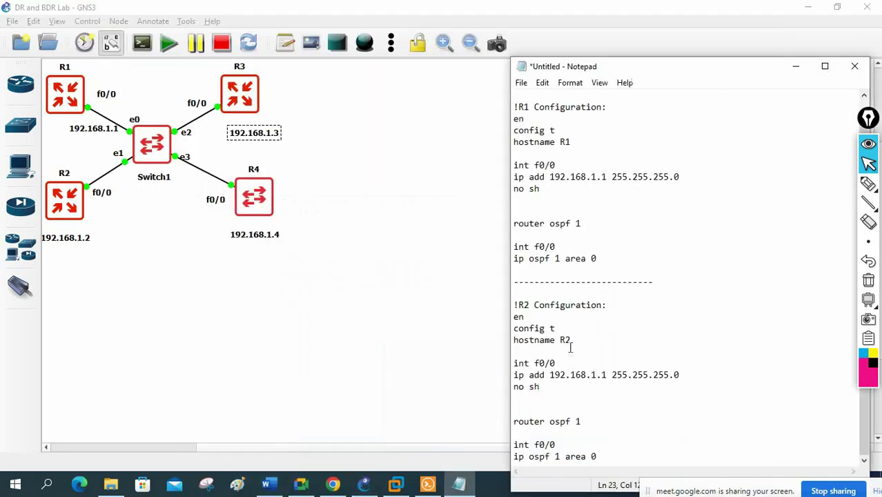
- Change the last octet of R2's ip address line to 2, making it 192.168.1.2
left_click(605, 377)
key("BackSpace")
type("2")
left_click_drag(558, 363, 508, 363)
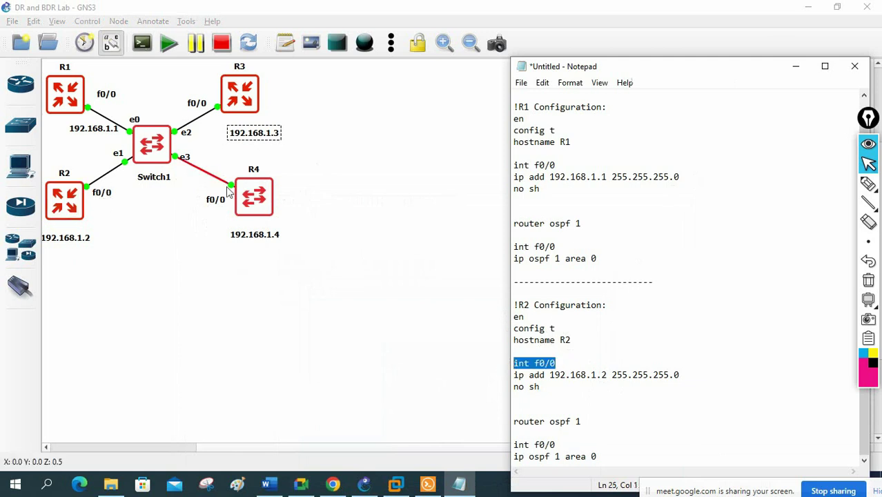
- Delete the blank lines under 'router ospf 1' in the R2 and R1 blocks
left_click(539, 432)
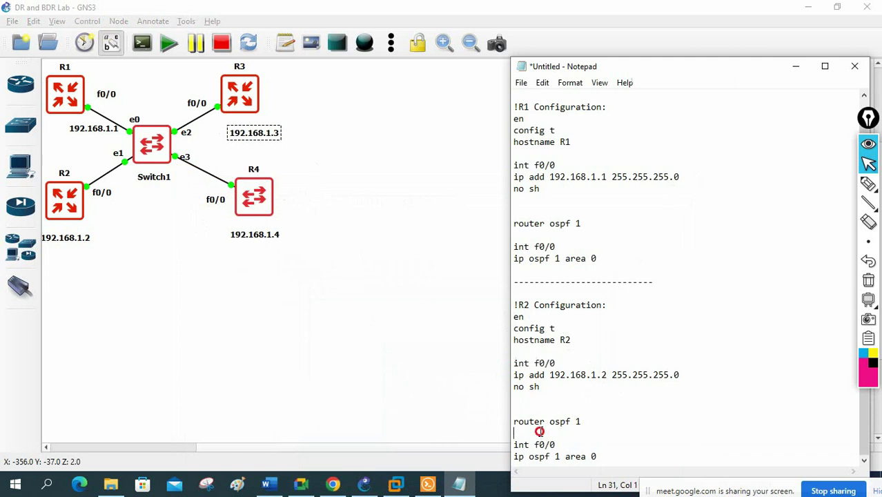
key("Delete")
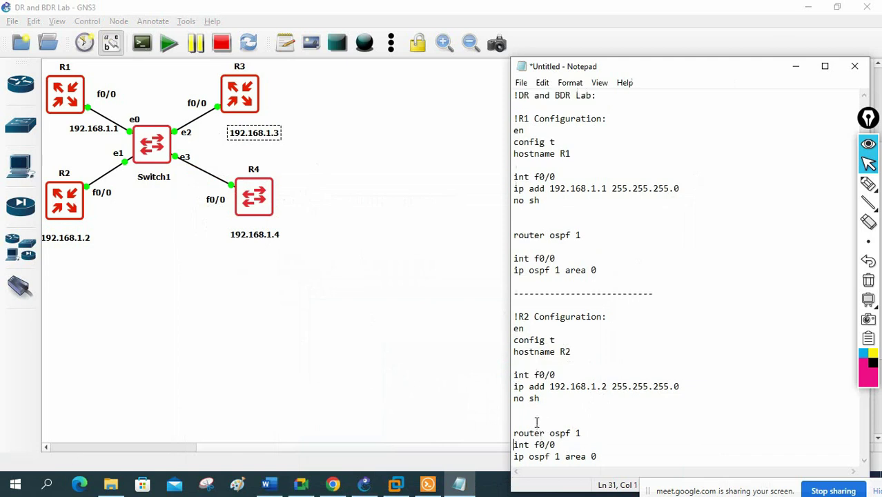
left_click(514, 245)
key("Delete")
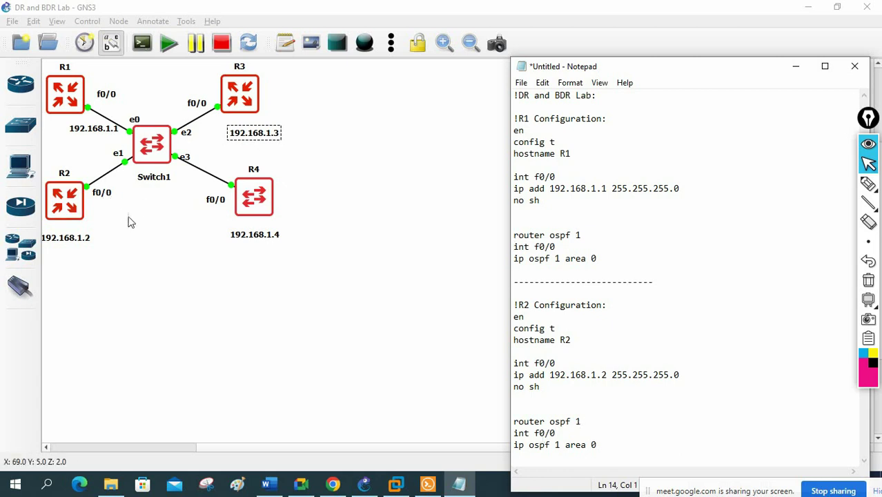
- Add a dashed separator line after R2's configuration
left_click(622, 444)
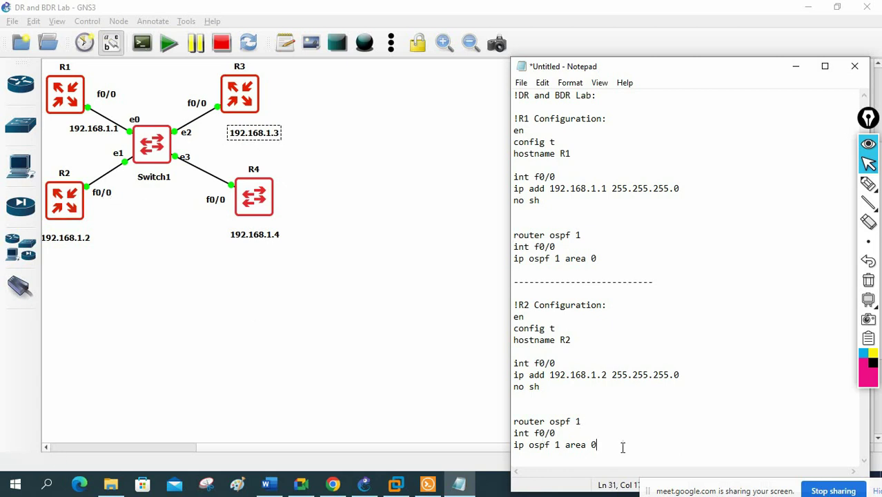
key("Return")
type("-----------------------------------")
key("Return")
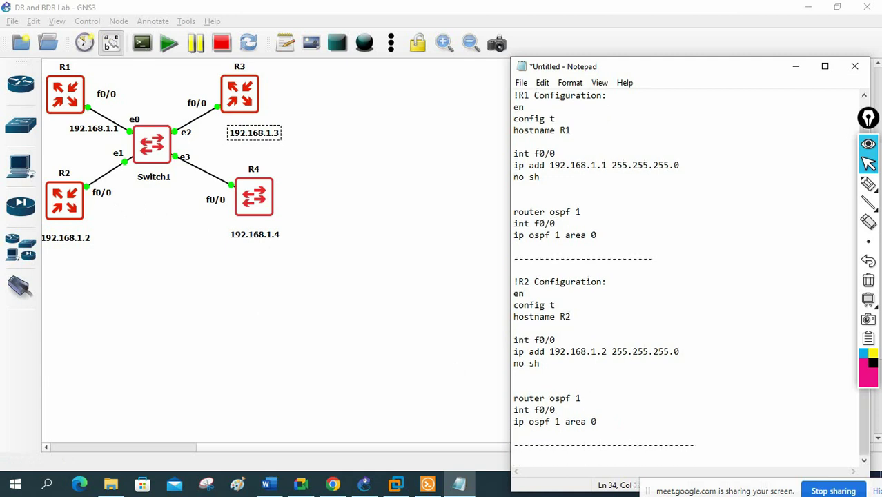
- Paste a copy of the R1 configuration block below the new separator
scroll(715, 247, "up", 1)
left_click_drag(599, 258, 506, 120)
key("ctrl+c")
scroll(653, 339, "down", 1)
left_click(720, 450)
left_click(720, 445)
left_click(720, 451)
key("ctrl+v")
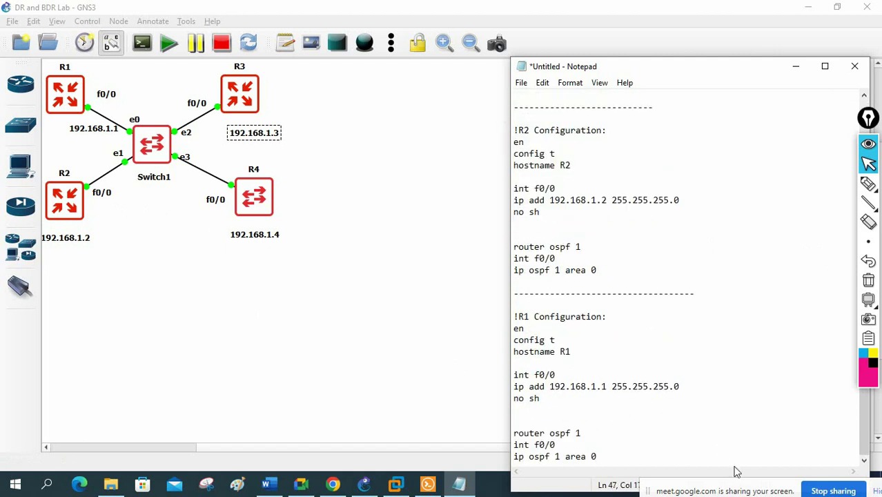
- Rename the copied heading and hostname to R3 and edit its address line
left_click_drag(524, 316, 530, 316)
type("2")
key("BackSpace")
type("3")
left_click_drag(571, 352, 565, 353)
type("3")
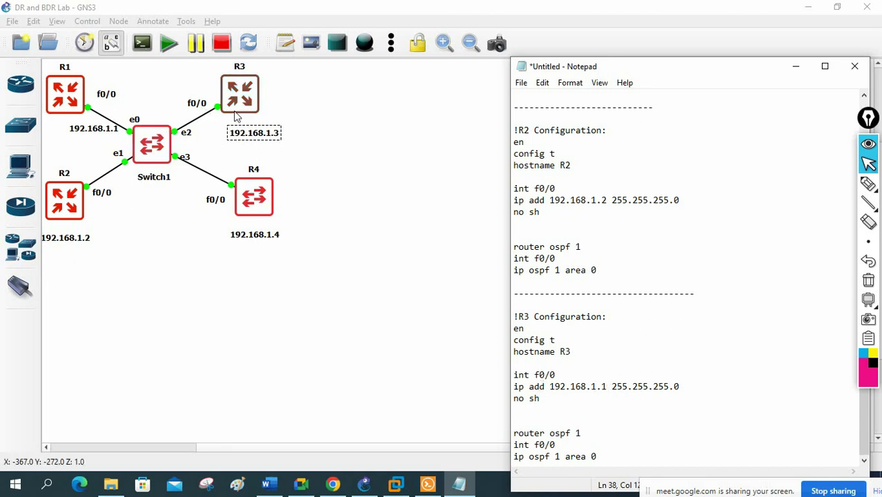
left_click(609, 388)
left_click_drag(607, 387, 603, 385)
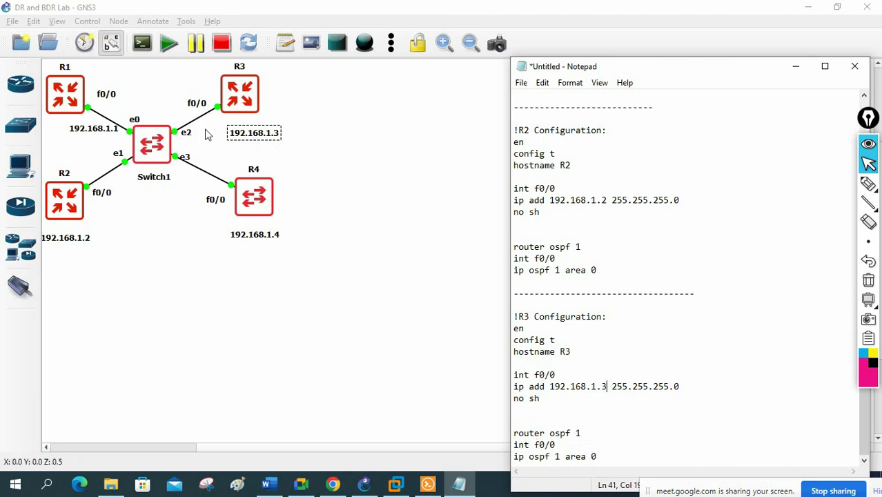
- Add a dashed separator after R3's configuration
left_click(610, 456)
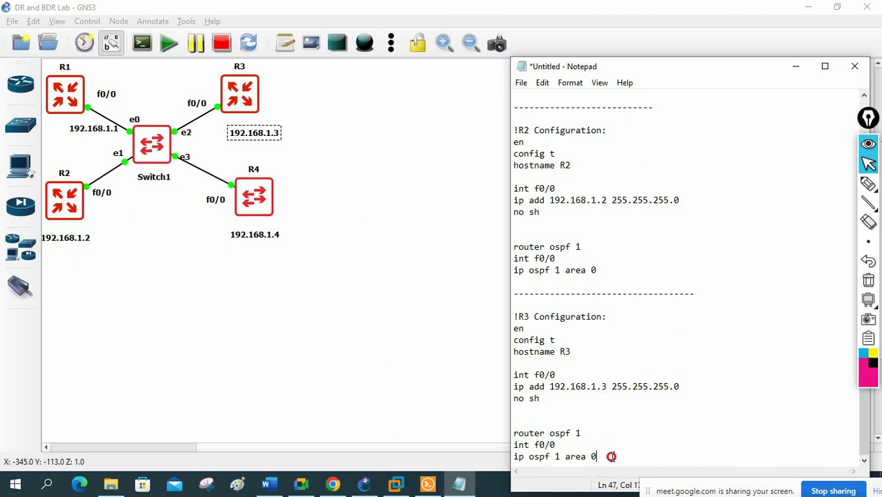
key("Return")
key("Return")
type("-------------------------------")
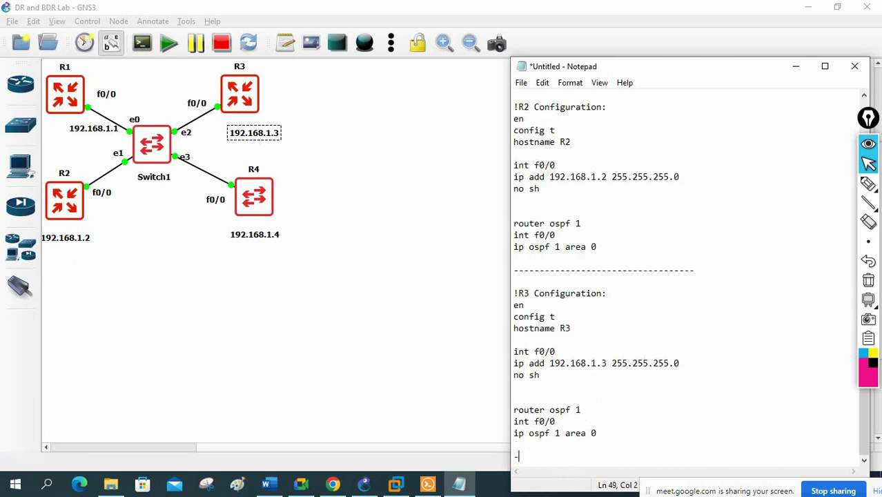
key("Return")
key("Return")
key("Return")
key("Return")
key("Return")
key("Return")
key("Return")
key("Return")
key("Return")
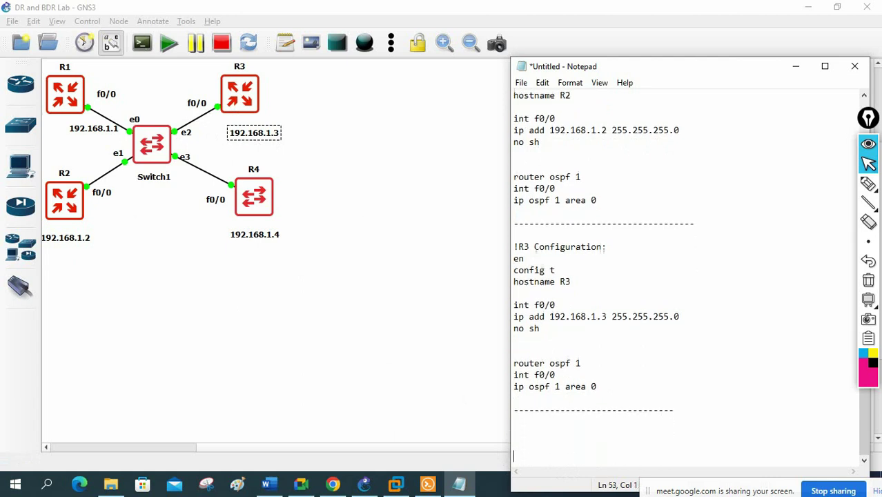
- Duplicate the R3 block below the separator and change its heading to R4
left_click_drag(618, 325, 506, 193)
key("ctrl+c")
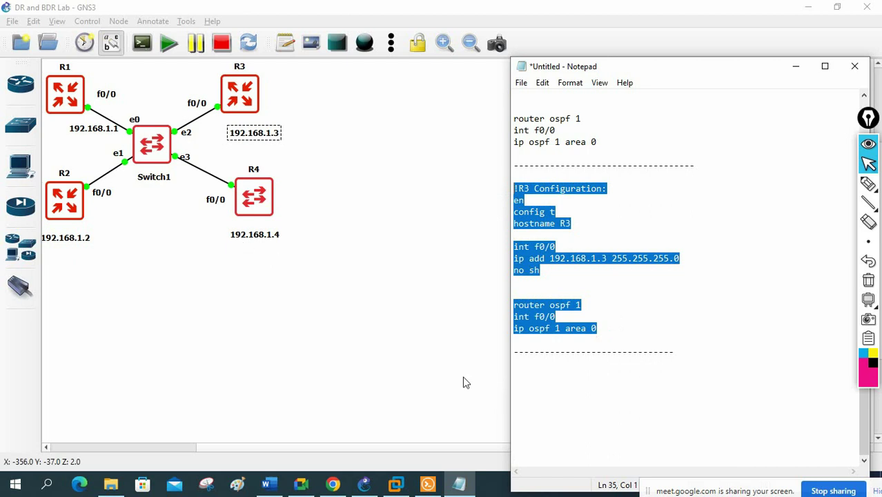
left_click(522, 364)
key("ctrl+v")
left_click(528, 316)
key("BackSpace")
type("4")
- Set the new block's hostname to R4 and its address to 192.168.1.4
left_click(571, 351)
key("BackSpace")
type("4")
left_click(604, 387)
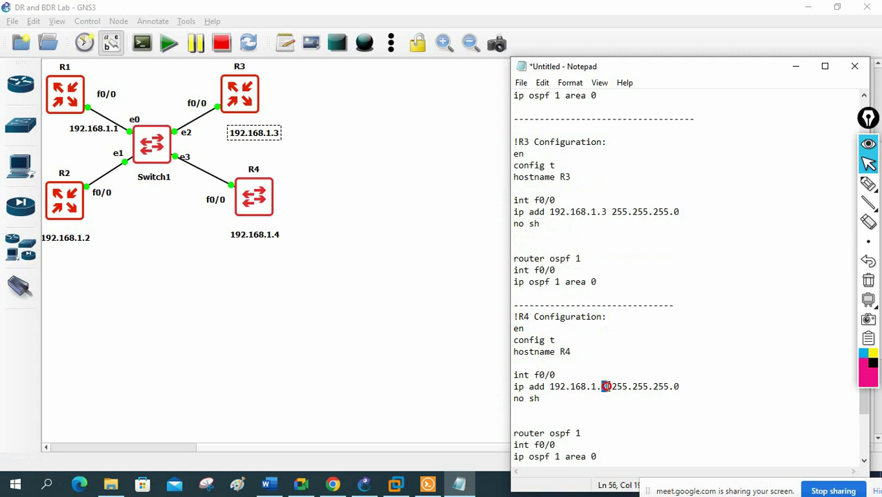
left_click(606, 417)
left_click(606, 386)
key("BackSpace")
type("4")
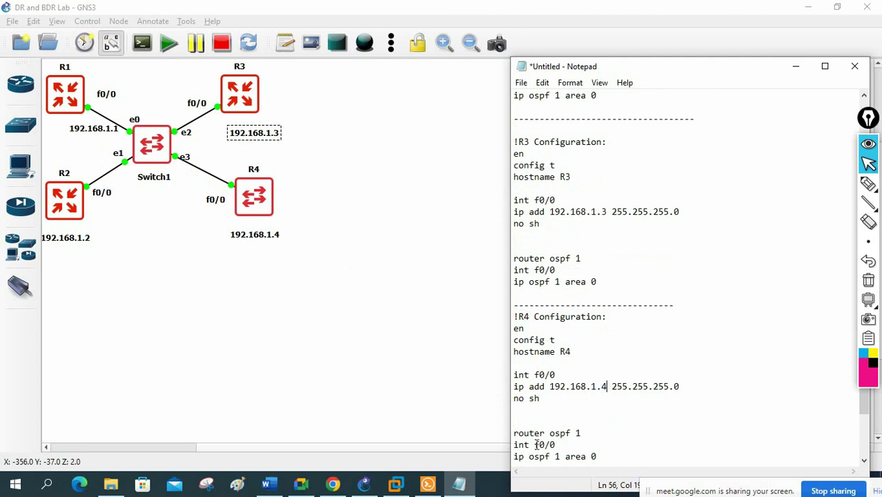
scroll(607, 440, "down", 3)
scroll(607, 440, "up", 13)
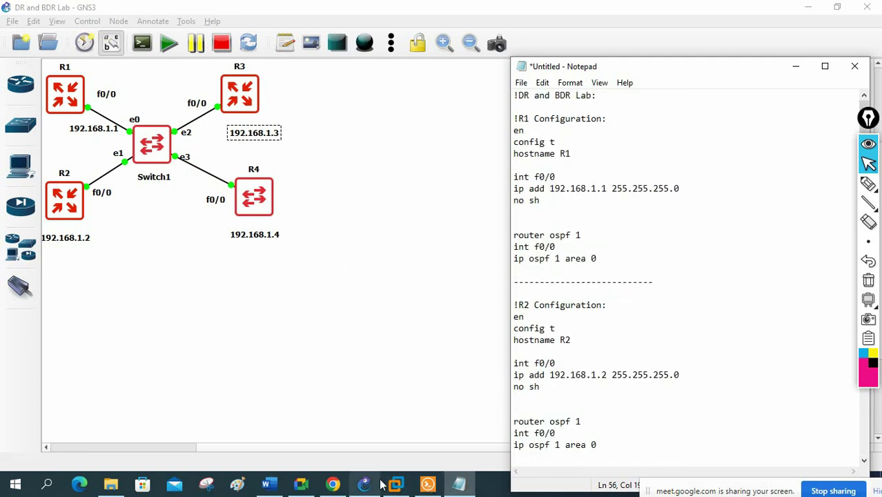
left_click(432, 486)
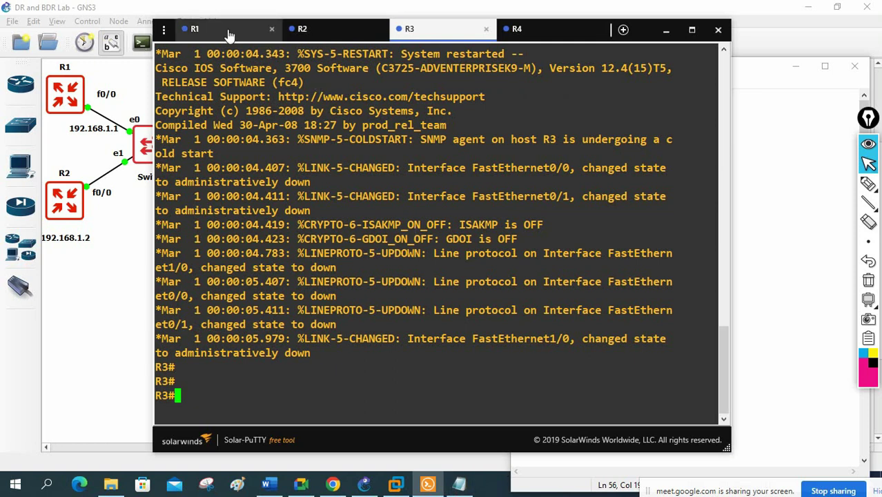
- Paste R1's configuration block into R1's console and exit configuration mode
left_click(221, 29)
key("Return")
key("Return")
key("Return")
key("Return")
key("Return")
key("Return")
key("Return")
key("Return")
key("Return")
key("Return")
key("Return")
key("Return")
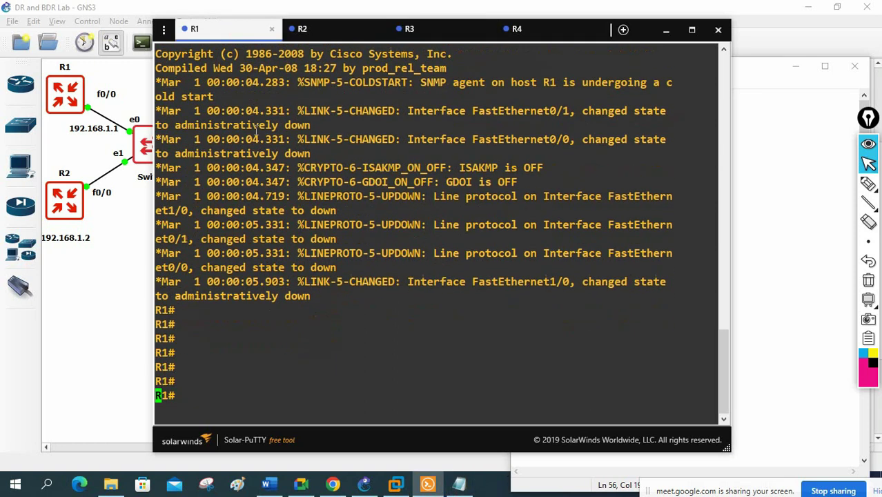
left_click(746, 175)
left_click_drag(613, 262, 504, 119)
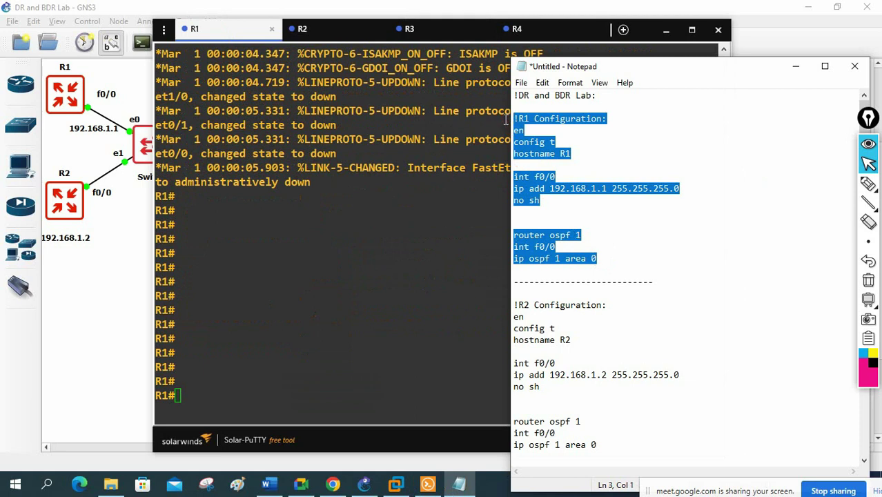
left_click(388, 228)
right_click(388, 228)
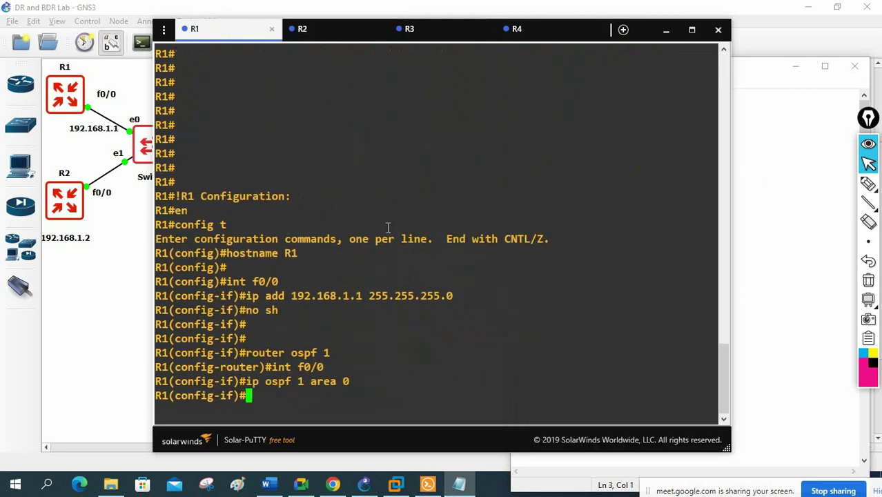
key("ctrl+z")
key("Return")
key("Return")
key("Return")
key("Return")
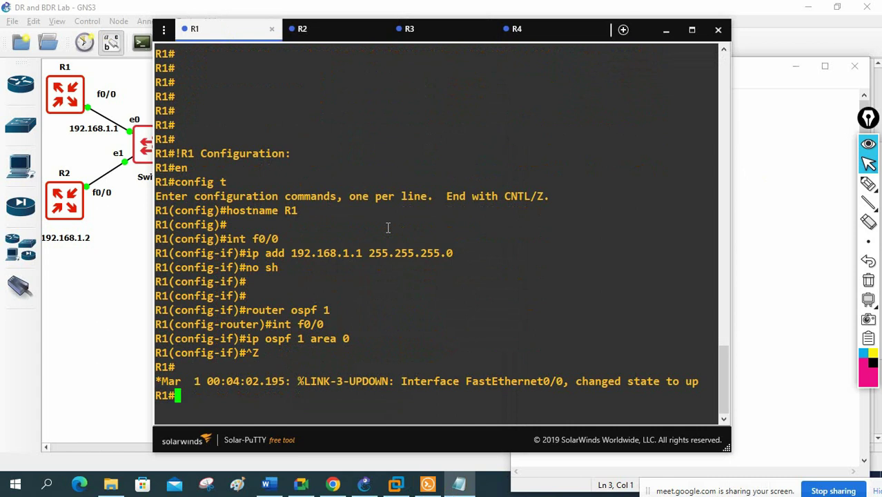
- Copy R2's configuration block and paste it into R2's console
left_click(728, 220)
scroll(655, 276, "down", 8)
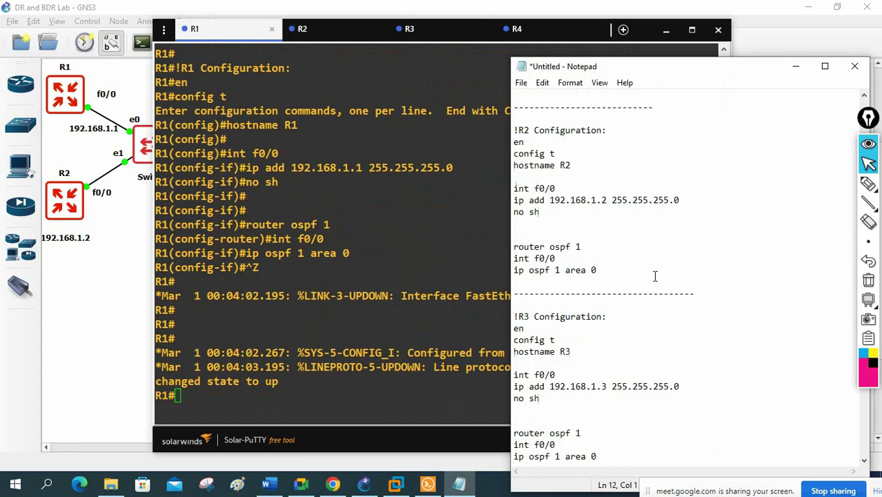
left_click_drag(614, 277, 513, 135)
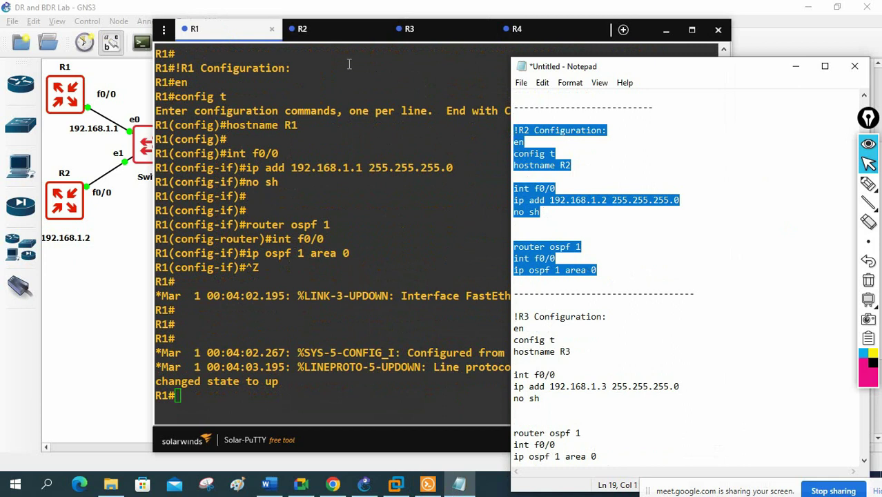
left_click(345, 29)
right_click(392, 154)
- Copy R3's configuration block and paste it into R3's console
left_click(774, 314)
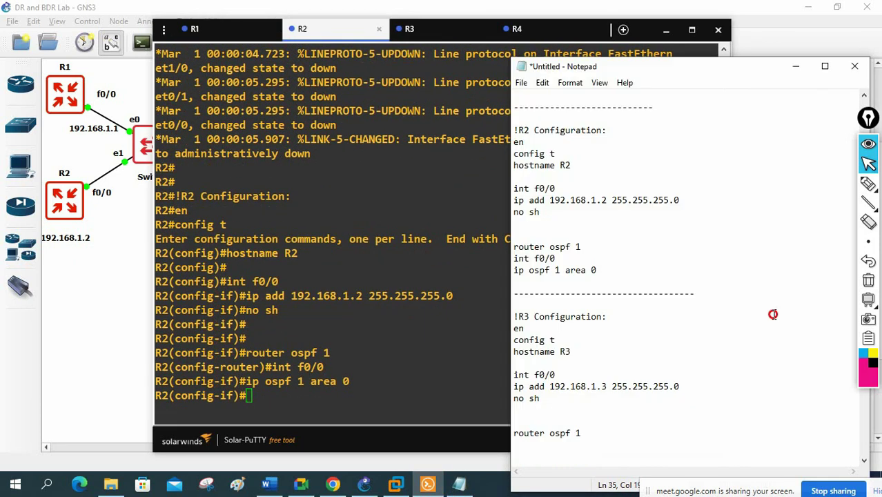
scroll(586, 309, "down", 5)
left_click_drag(597, 282, 511, 142)
right_click(535, 159)
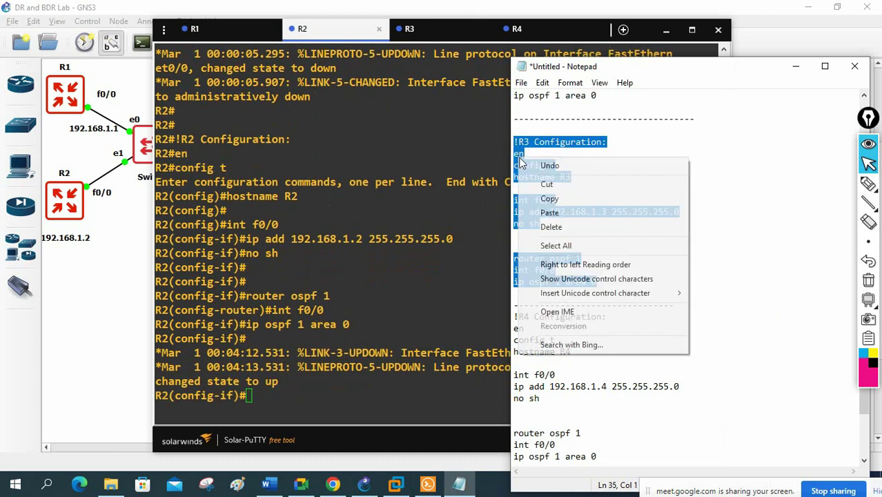
left_click(558, 198)
left_click(450, 29)
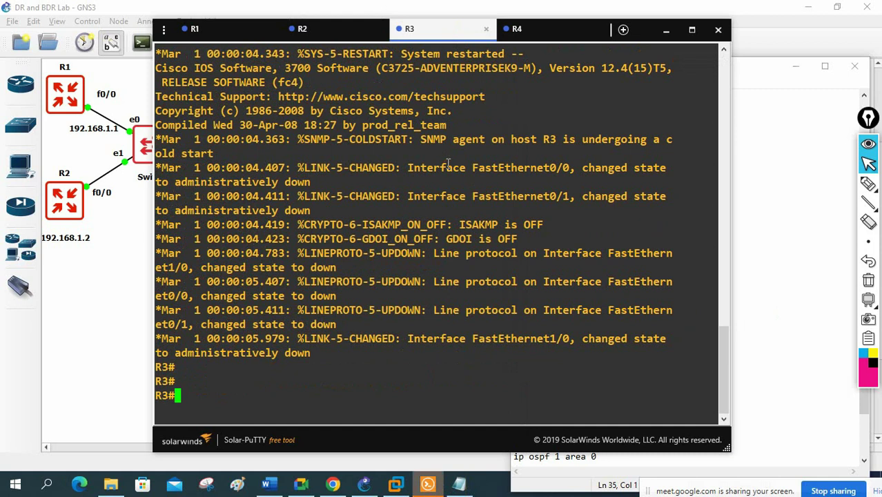
right_click(447, 164)
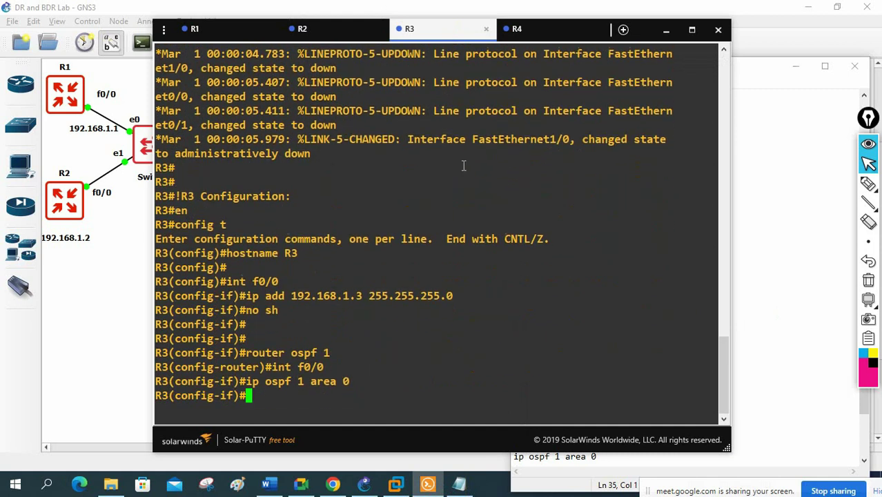
- Paste R4's configuration block into the R4 console and leave configuration mode
left_click(341, 39)
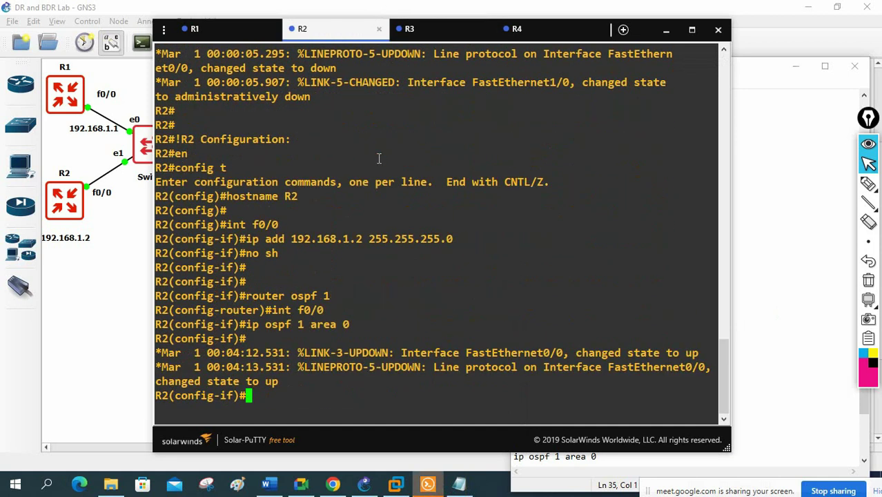
left_click(445, 35)
left_click(523, 35)
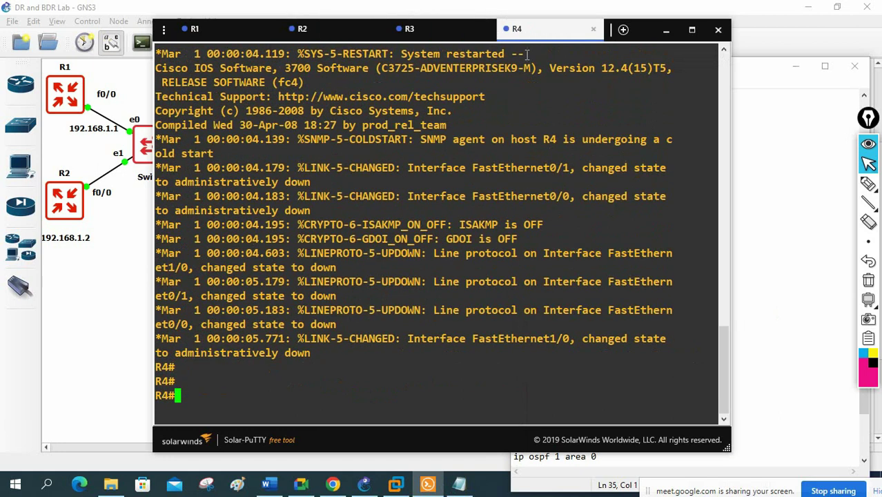
left_click(742, 397)
scroll(690, 380, "down", 3)
left_click_drag(602, 363, 509, 224)
right_click(537, 241)
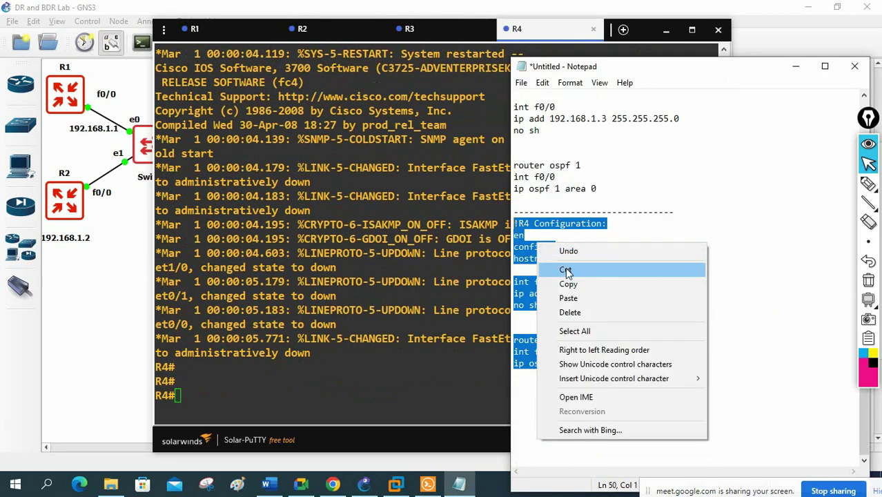
left_click(573, 283)
left_click(447, 223)
right_click(447, 223)
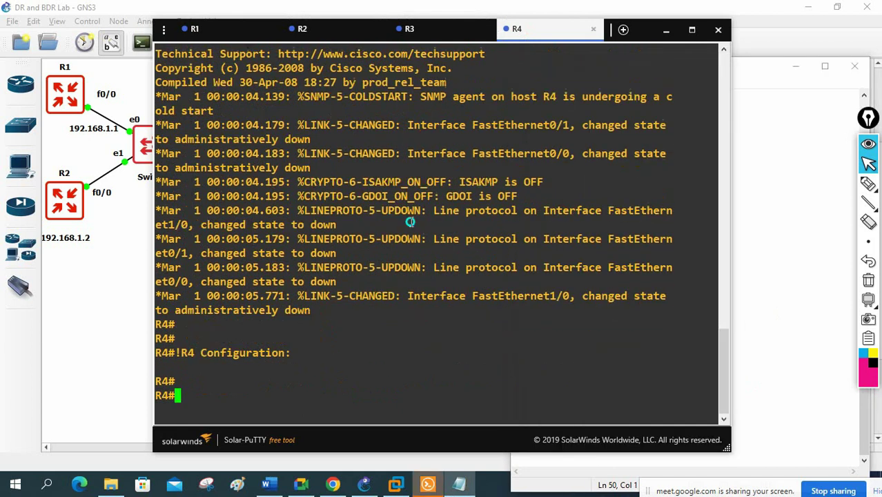
key("Return")
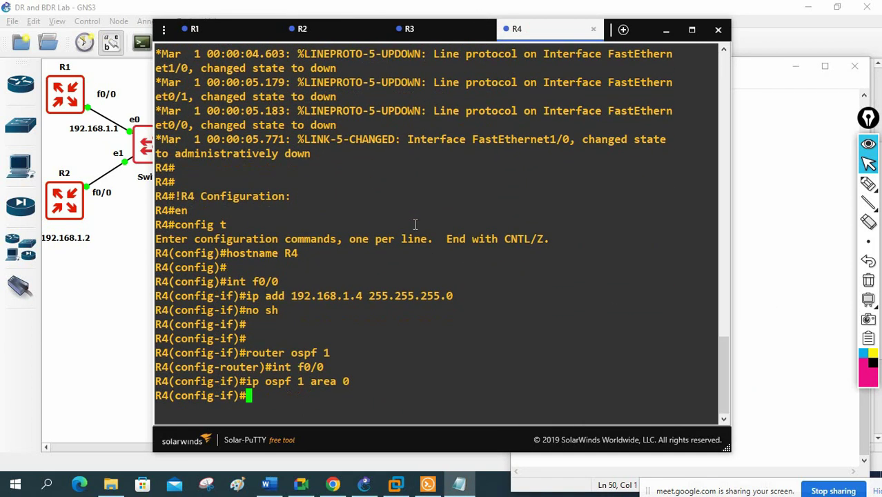
key("ctrl+z")
key("Return")
key("Return")
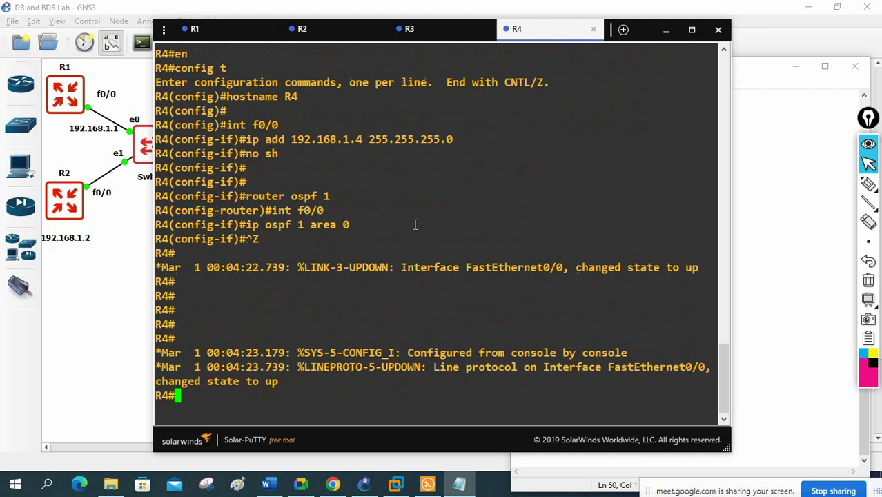
- Return to R1's console and start the 'sh ip route' command
left_click(233, 31)
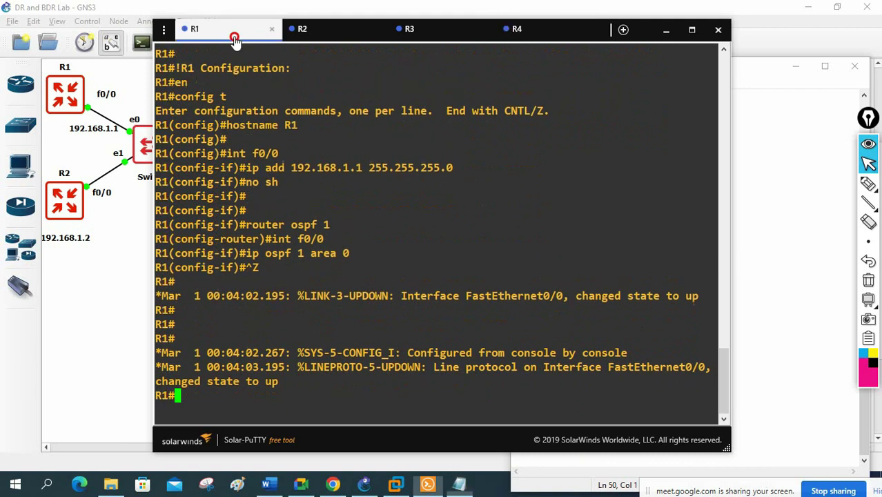
left_click(261, 80)
type("sh i")
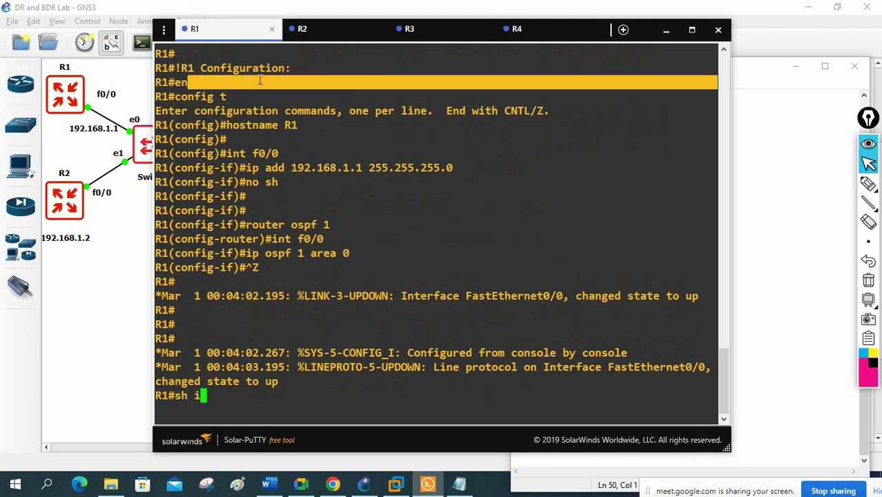
type("p ro")
- Display R1's routing table and its OSPF neighbor table
key("Tab")
key("Return")
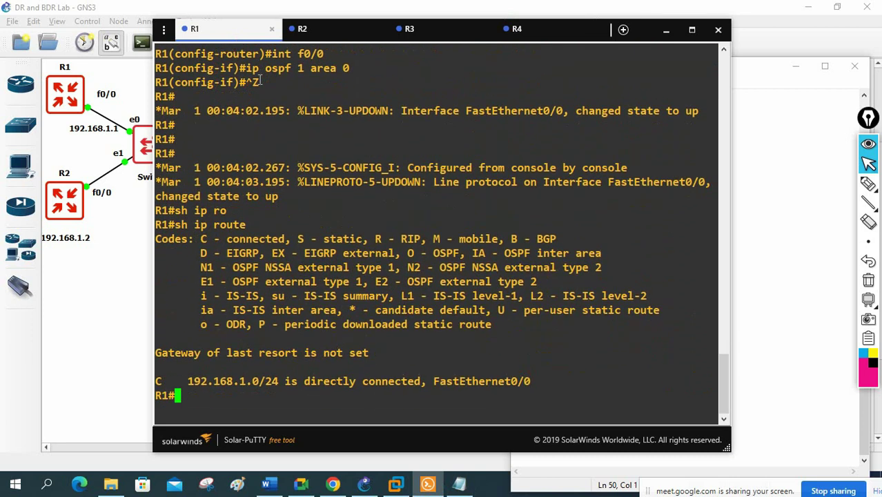
type("sh ip osp")
key("Tab")
type("ne")
key("Tab")
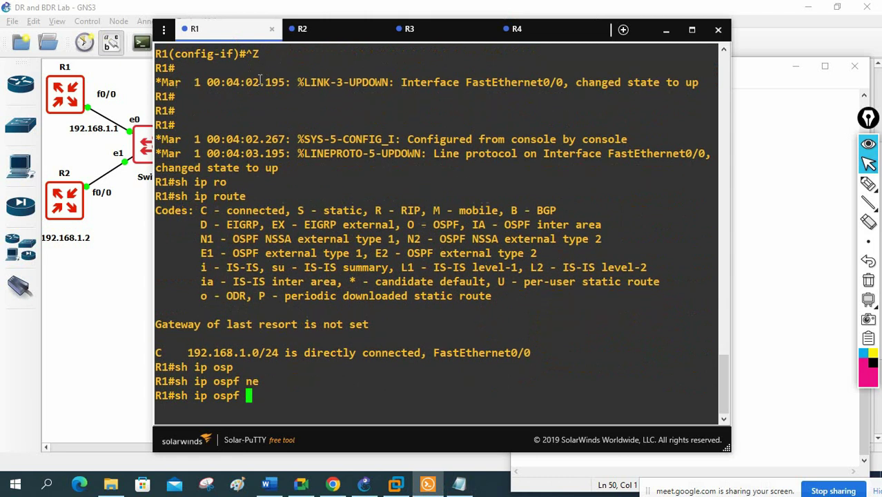
key("Return")
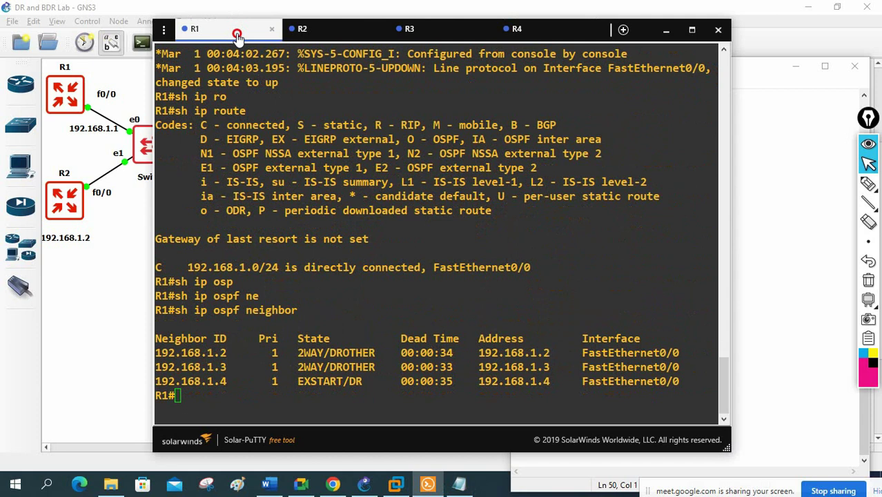
- Shift the console to reveal R3 and R4 and highlight neighbors 192.168.1.2 and 192.168.1.4
left_click_drag(232, 23, 342, 51)
left_click_drag(282, 53, 365, 51)
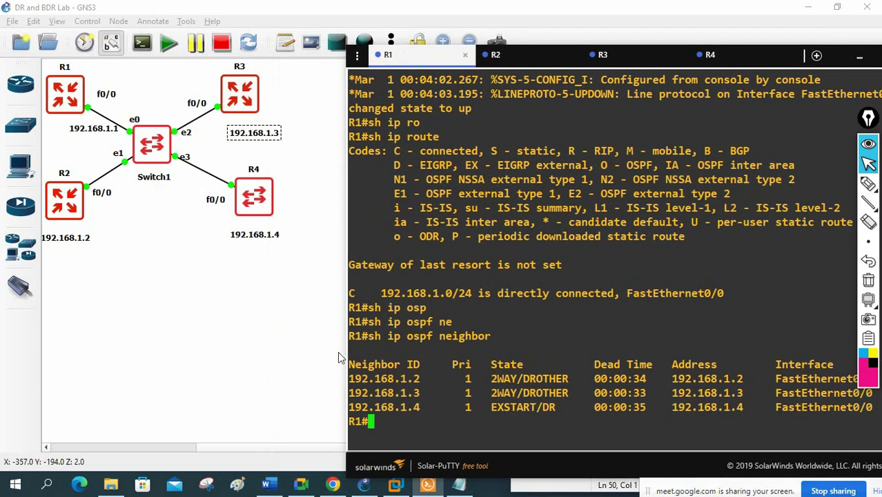
mouse_move(349, 379)
left_mouse_down()
mouse_move(419, 378)
mouse_move(414, 393)
mouse_move(357, 393)
left_mouse_up()
left_click_drag(425, 407, 354, 407)
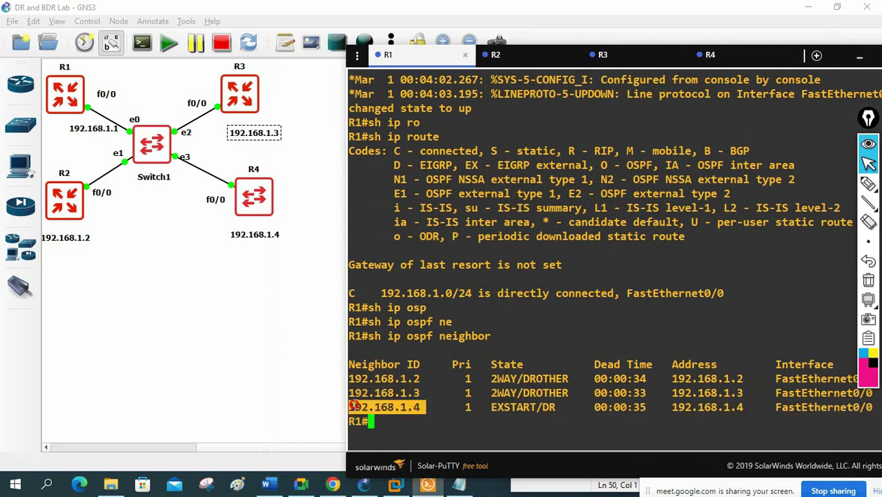
left_click_drag(750, 378, 680, 381)
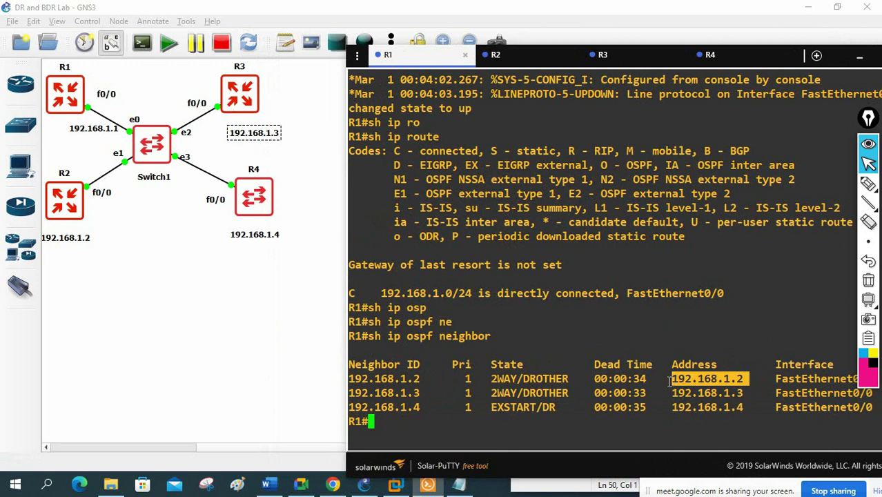
left_click_drag(434, 66, 417, 52)
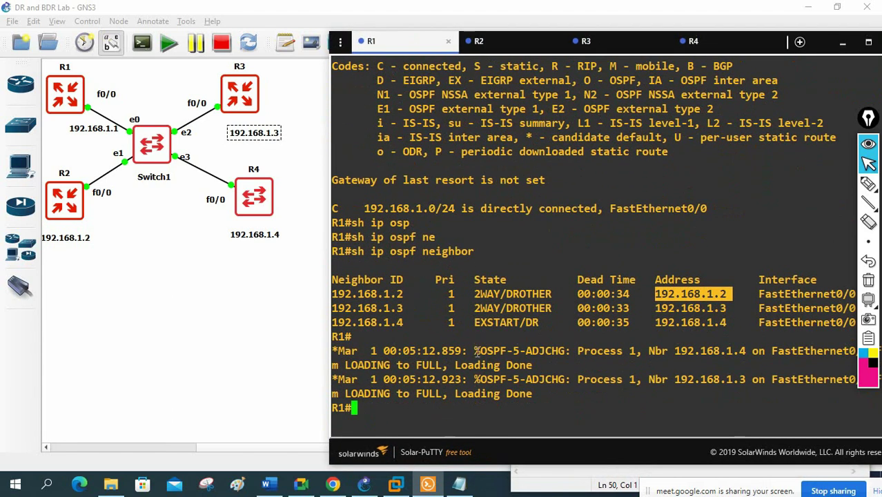
- Highlight the 2WAY, EXSTART and DROTHER states and R4's DR row
left_click_drag(470, 294, 500, 308)
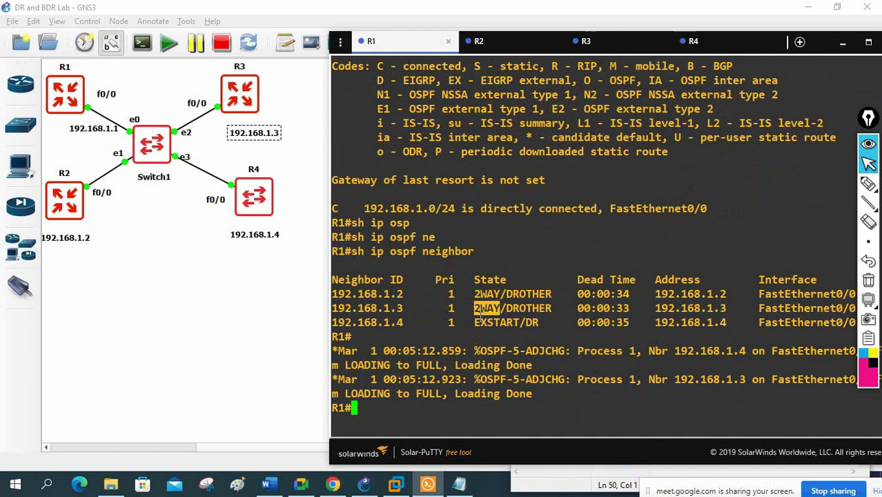
left_click_drag(475, 323, 514, 322)
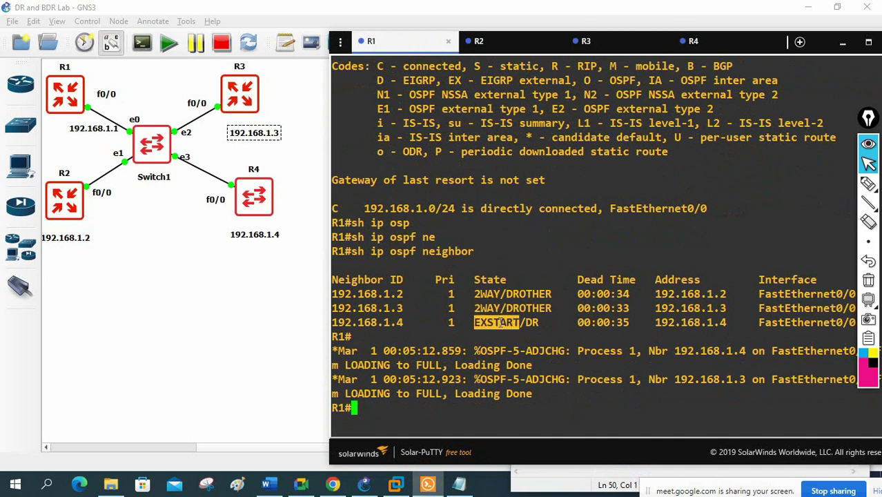
left_click_drag(557, 294, 529, 327)
triple_click(352, 325)
left_click_drag(334, 322, 487, 320)
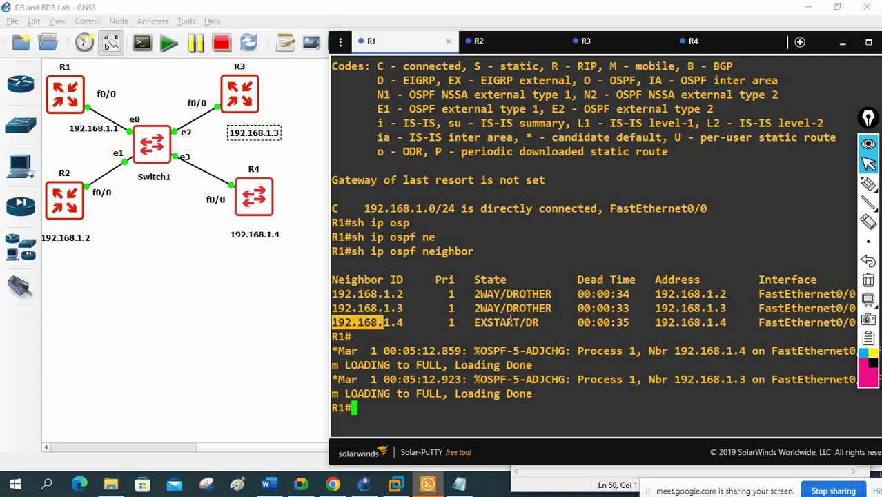
left_click_drag(540, 322, 526, 323)
left_click_drag(403, 325, 347, 323)
left_click(435, 329)
- Rerun 'sh ip ospf neighbor' on R1 and pen-mark R1 and R4's 192.168.1.4 DR row
key("Up")
key("Return")
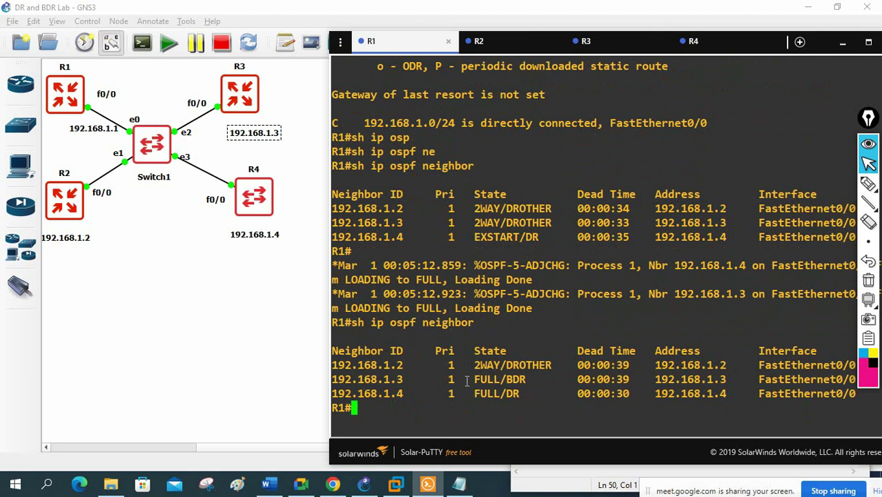
left_click(868, 183)
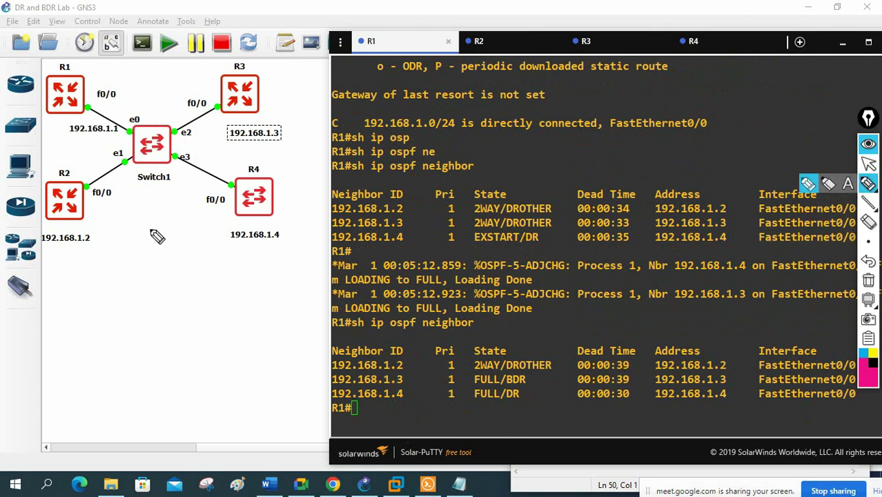
mouse_move(79, 67)
left_mouse_down()
mouse_move(63, 83)
mouse_move(76, 65)
left_mouse_up()
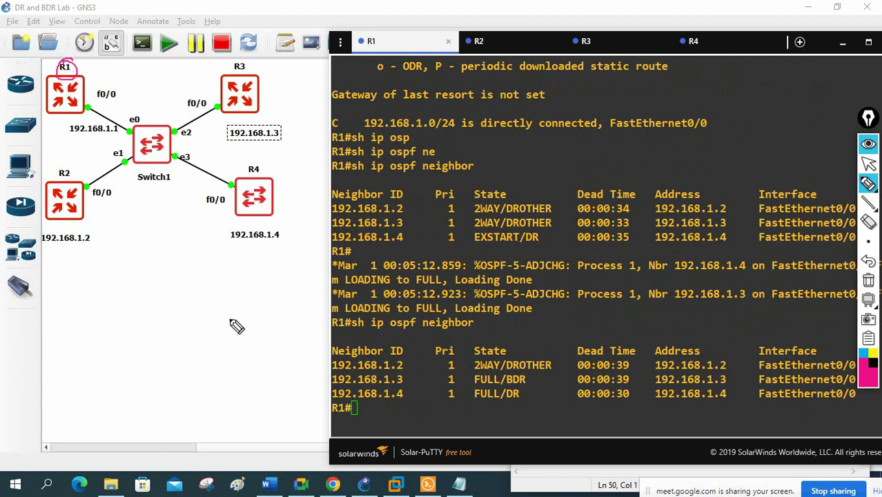
left_click_drag(408, 391, 420, 385)
left_click_drag(652, 399, 725, 399)
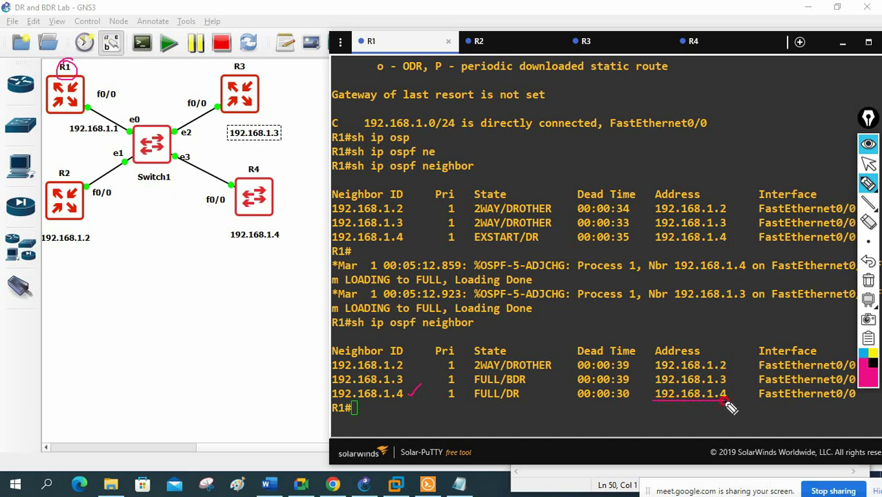
mouse_move(519, 387)
left_mouse_down()
mouse_move(508, 408)
mouse_move(519, 388)
left_mouse_up()
- Mark 192.168.1.3's BDR role and the priority 1 values, then erase the annotations
left_click_drag(655, 382, 726, 386)
mouse_move(545, 367)
left_mouse_down()
mouse_move(513, 368)
mouse_move(505, 375)
mouse_move(525, 388)
mouse_move(573, 352)
left_mouse_up()
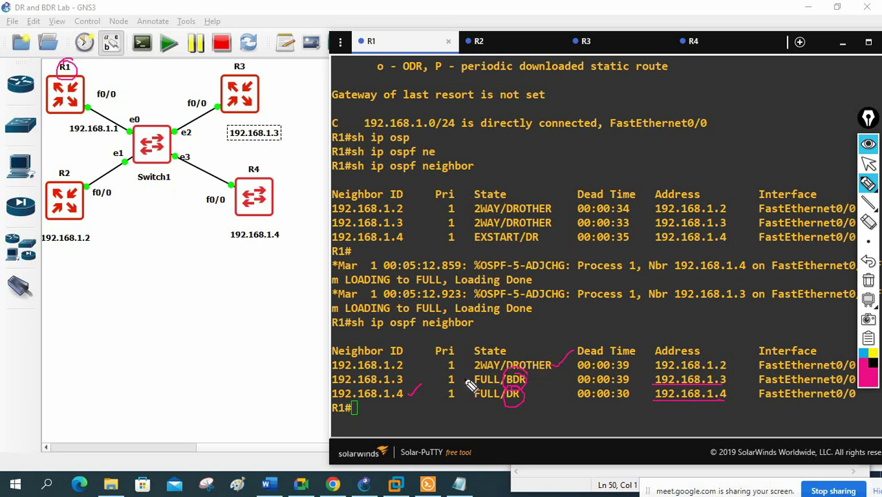
mouse_move(457, 371)
left_mouse_down()
mouse_move(456, 393)
mouse_move(475, 389)
mouse_move(406, 397)
mouse_move(415, 402)
mouse_move(406, 378)
mouse_move(424, 353)
left_mouse_up()
left_click(868, 280)
- Redraw marks under the FULL/DR and FULL/BDR rows, an arrow to 2WAY/DROTHER, and circle R1
mouse_move(408, 399)
left_mouse_down()
mouse_move(434, 411)
mouse_move(474, 415)
mouse_move(506, 395)
left_mouse_up()
mouse_move(404, 382)
left_mouse_down()
mouse_move(432, 386)
mouse_move(511, 370)
mouse_move(526, 377)
left_mouse_up()
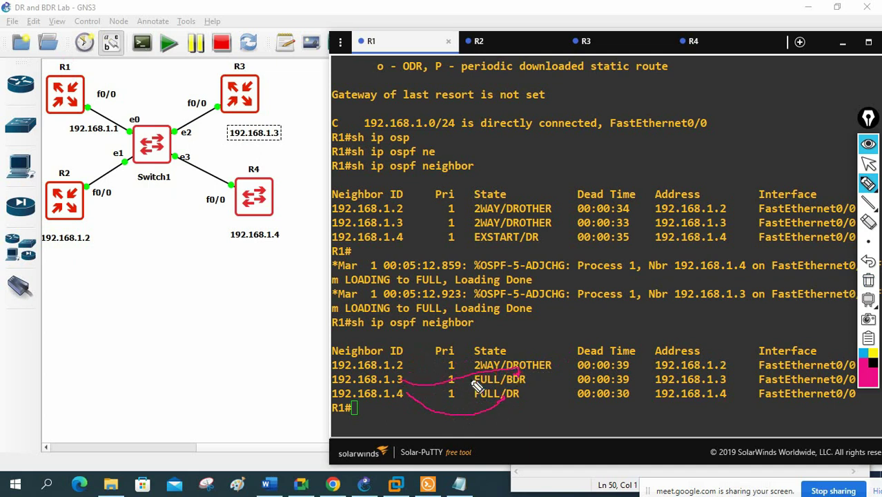
mouse_move(408, 368)
left_mouse_down()
mouse_move(476, 328)
mouse_move(515, 333)
mouse_move(533, 354)
left_mouse_up()
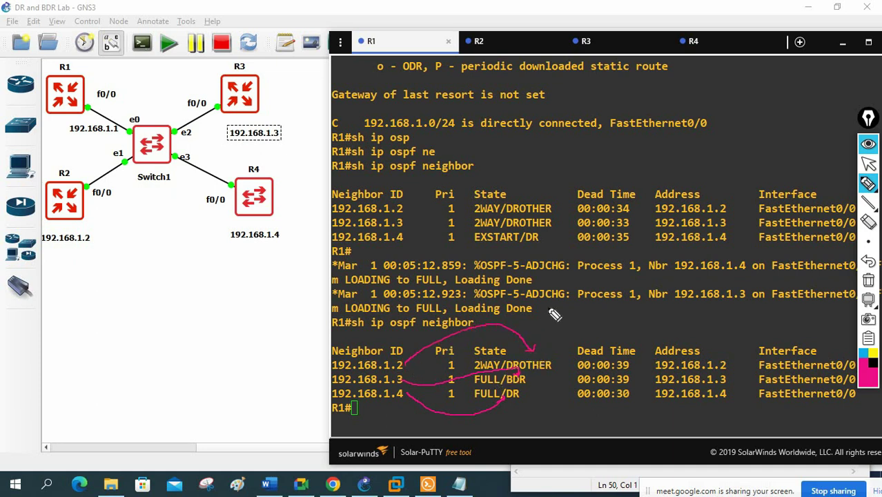
mouse_move(78, 64)
left_mouse_down()
mouse_move(55, 66)
mouse_move(77, 59)
left_mouse_up()
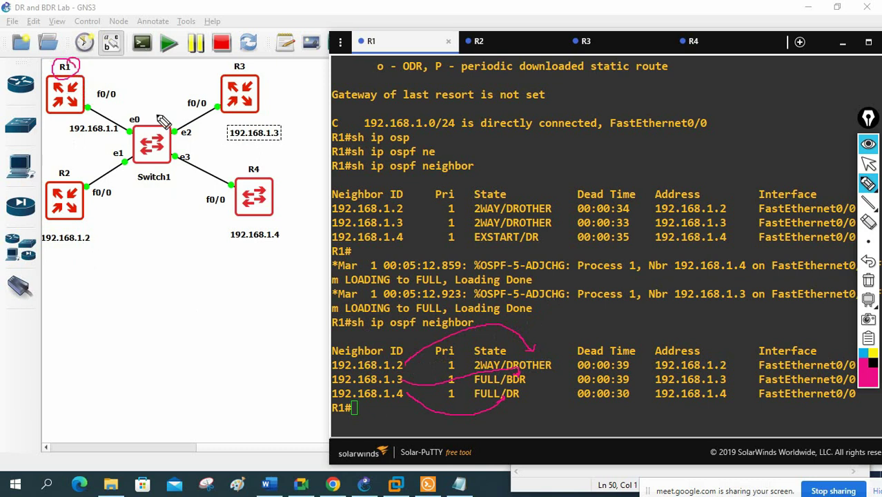
left_click(868, 163)
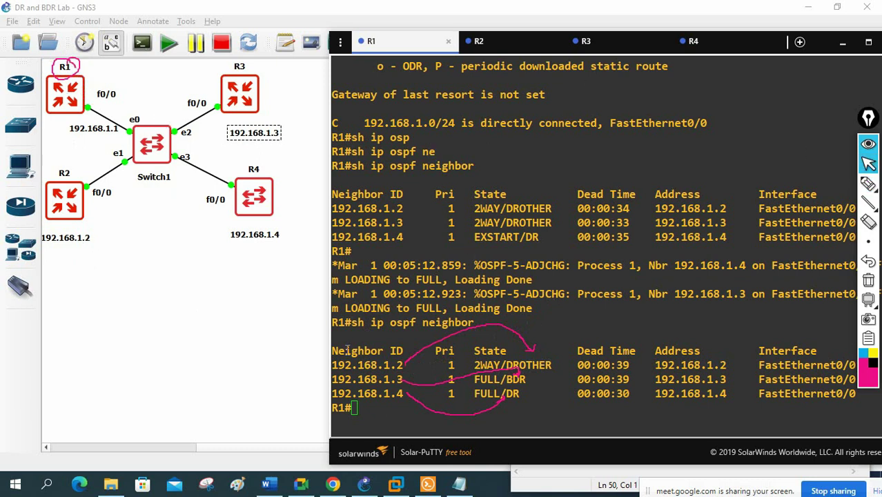
- Highlight address 192.168.1.2 and the 'sh ip ospf neighbor' command line
left_click(397, 358)
left_click_drag(735, 365, 650, 365)
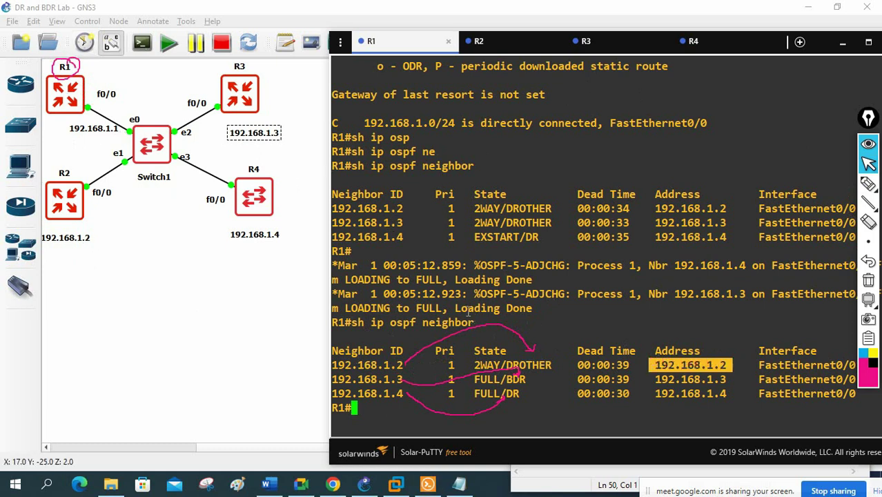
left_click_drag(477, 167, 351, 168)
left_click(479, 40)
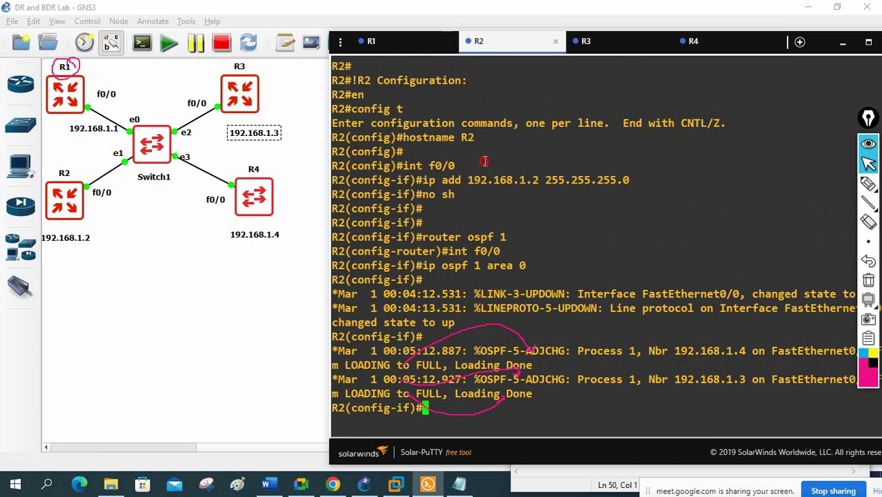
key("ctrl+z")
key("Return")
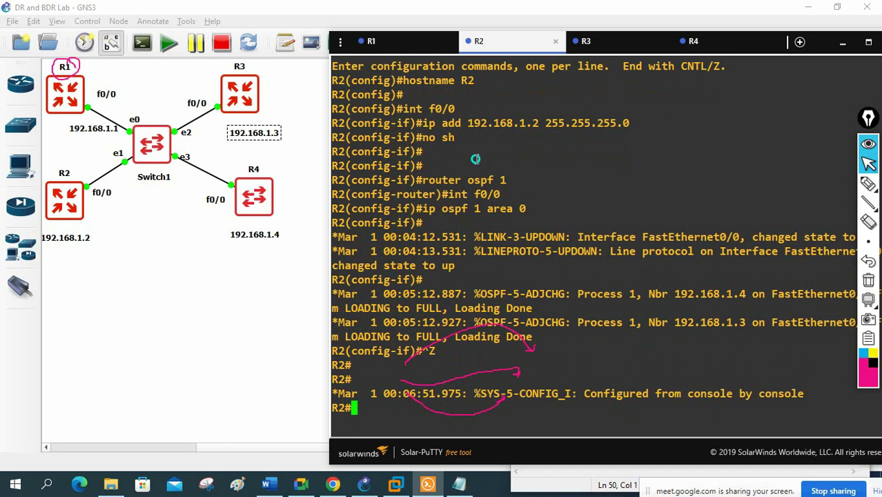
type("sh ip ospf neighbor")
key("Return")
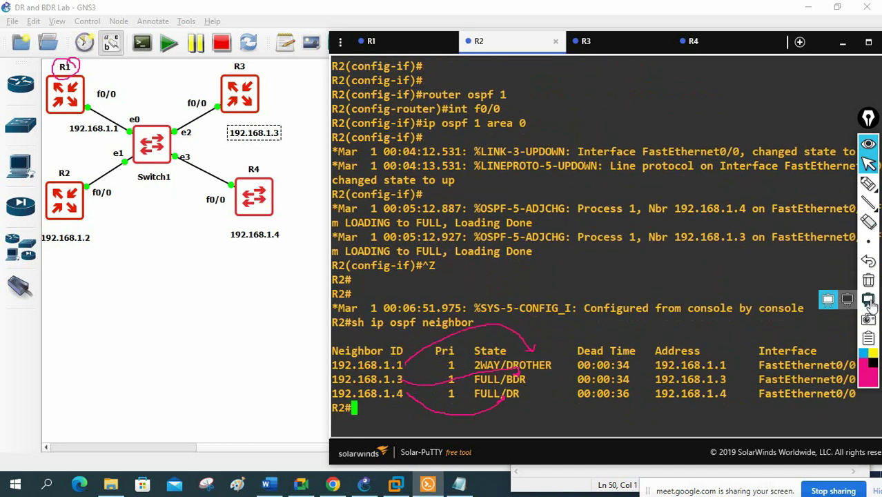
left_click(869, 280)
left_click(867, 184)
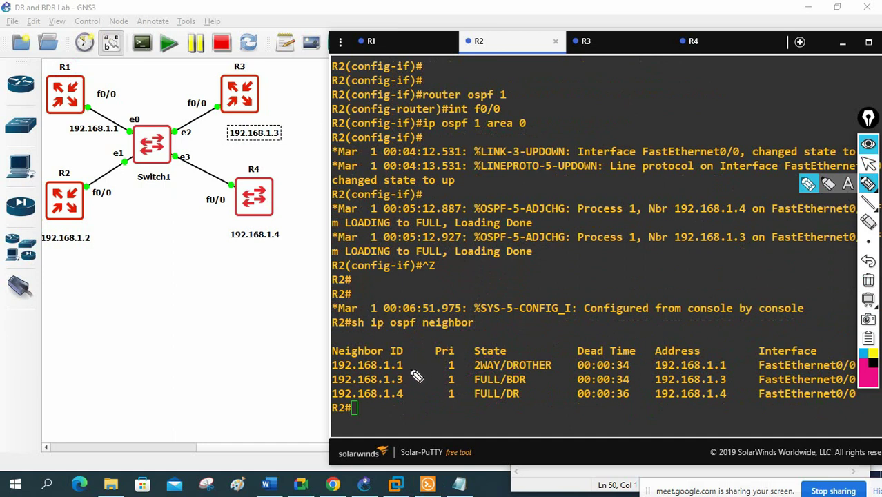
left_click_drag(728, 364, 740, 357)
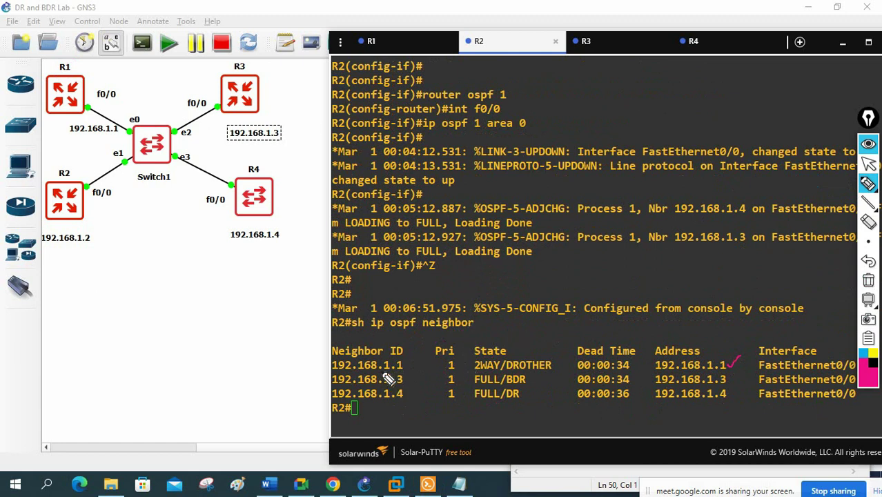
left_click_drag(406, 363, 418, 354)
mouse_move(334, 373)
left_mouse_down()
mouse_move(408, 370)
mouse_move(407, 359)
mouse_move(345, 356)
mouse_move(337, 363)
mouse_move(241, 309)
mouse_move(88, 198)
mouse_move(69, 115)
left_mouse_up()
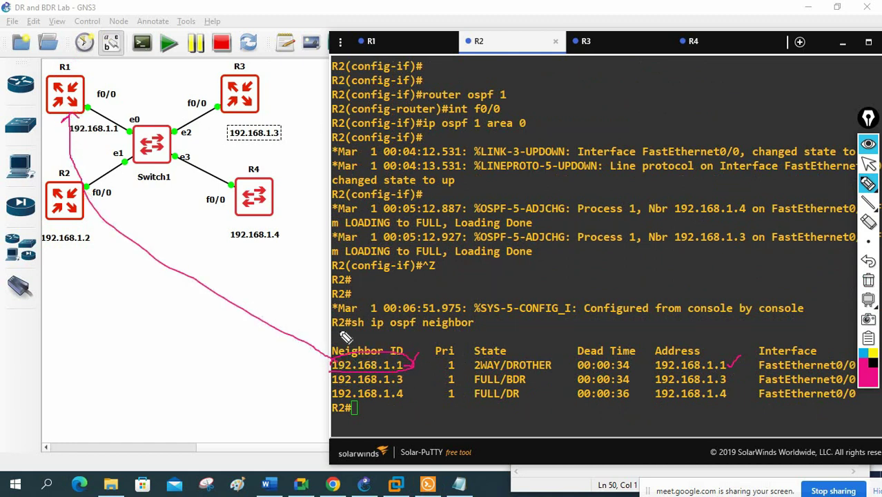
mouse_move(725, 361)
left_mouse_down()
mouse_move(731, 366)
mouse_move(748, 351)
left_mouse_up()
left_click_drag(509, 367, 560, 370)
mouse_move(557, 331)
left_mouse_down()
mouse_move(546, 349)
mouse_move(557, 344)
left_mouse_up()
mouse_move(457, 367)
left_mouse_down()
mouse_move(463, 361)
mouse_move(464, 377)
left_mouse_up()
left_click_drag(457, 395, 463, 390)
left_click_drag(406, 369, 430, 344)
mouse_move(407, 398)
left_mouse_down()
mouse_move(432, 387)
mouse_move(421, 367)
left_mouse_up()
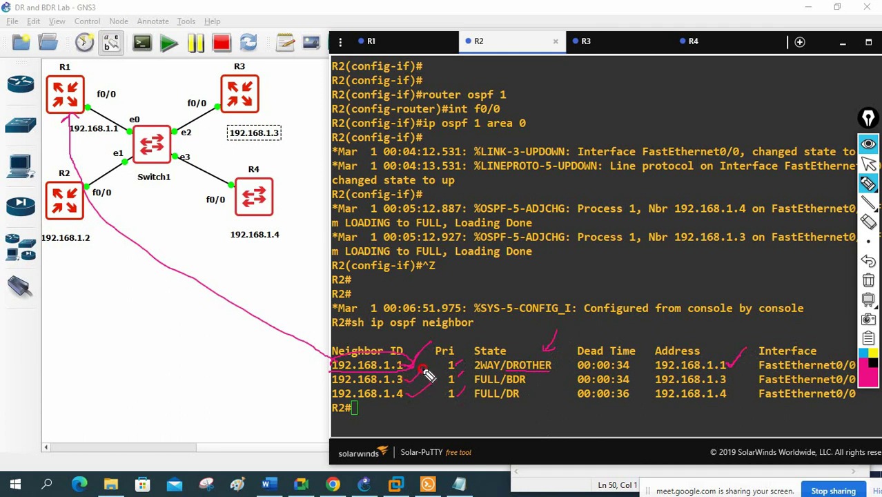
left_click_drag(400, 404, 448, 421)
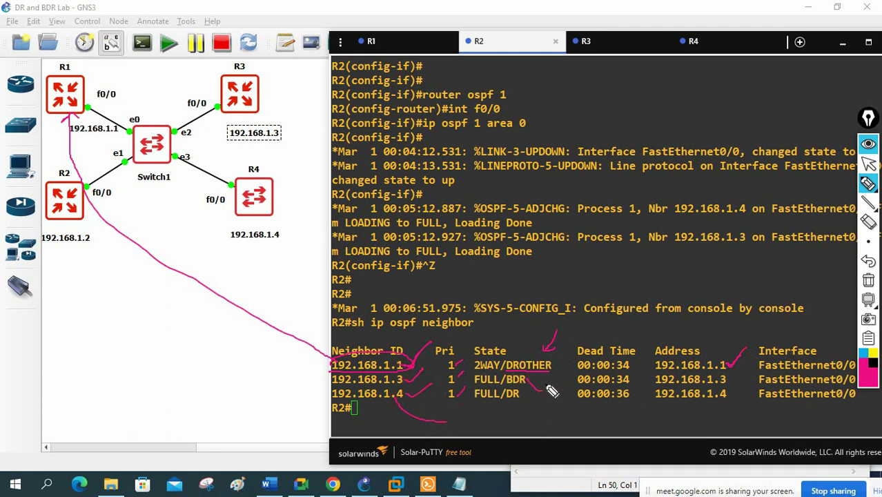
left_click(868, 280)
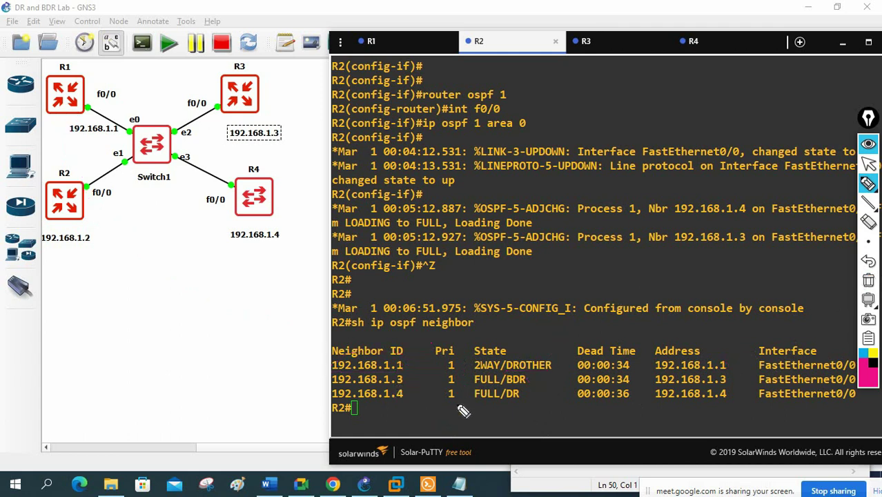
left_click_drag(553, 380, 519, 395)
left_click_drag(413, 391, 335, 397)
mouse_move(253, 161)
left_mouse_down()
mouse_move(232, 241)
mouse_move(217, 200)
left_mouse_up()
mouse_move(191, 311)
left_mouse_down()
mouse_move(232, 237)
mouse_move(232, 246)
left_mouse_up()
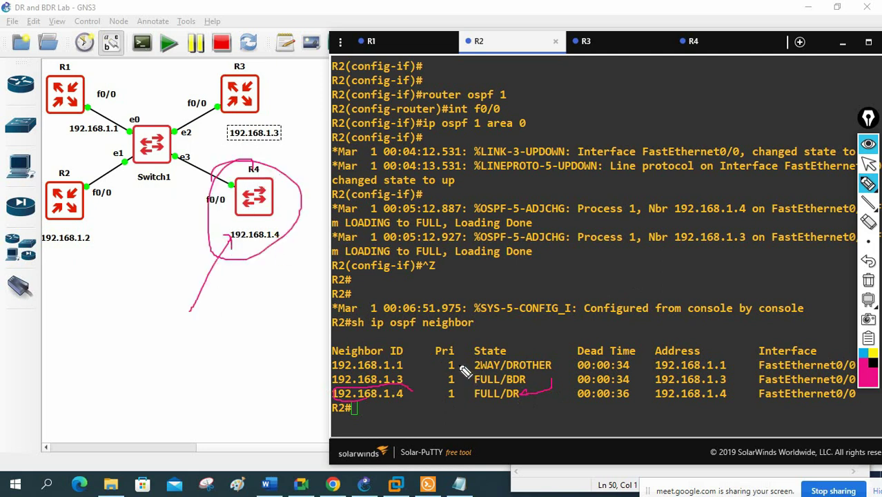
mouse_move(229, 171)
left_mouse_down()
mouse_move(203, 191)
mouse_move(231, 200)
mouse_move(239, 176)
mouse_move(204, 205)
left_mouse_up()
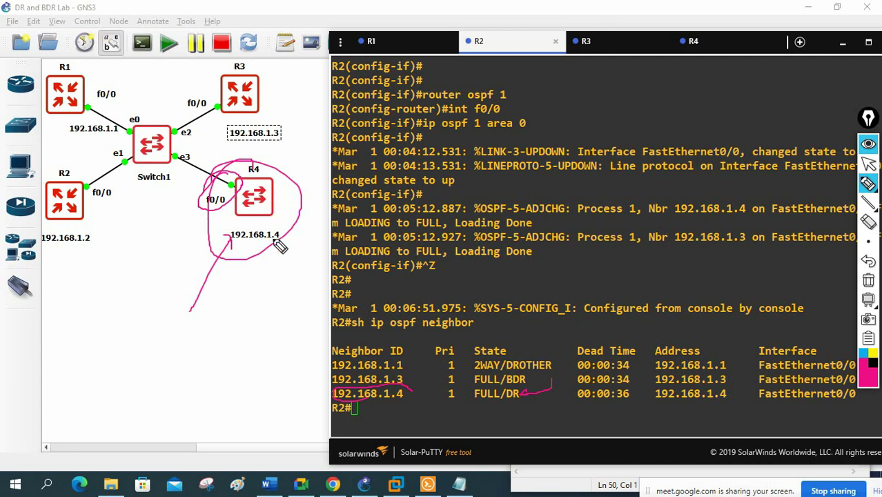
mouse_move(281, 227)
left_mouse_down()
mouse_move(237, 229)
mouse_move(271, 248)
left_mouse_up()
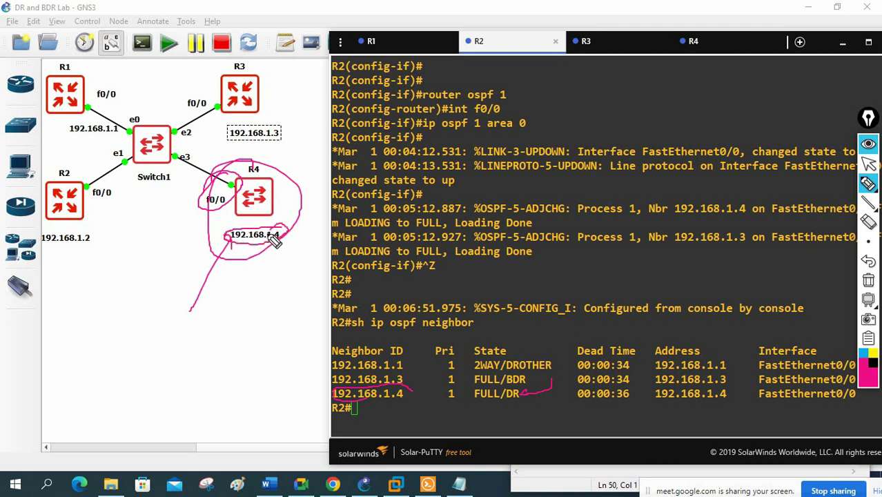
left_click(867, 280)
left_click(868, 165)
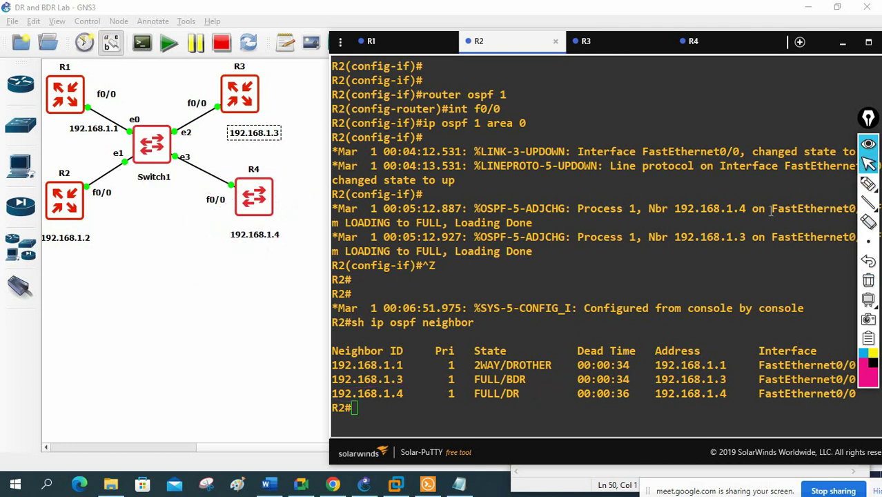
- On R4, set interface f0/0's OSPF priority to 0
left_click(694, 41)
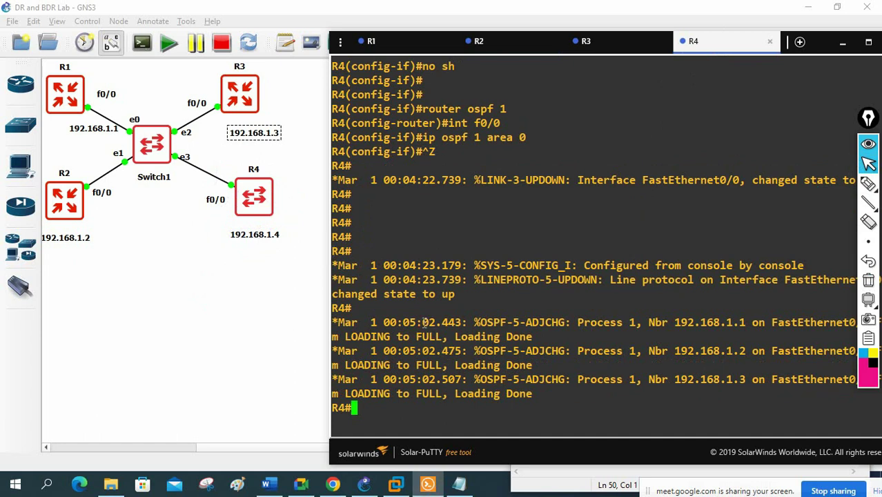
type("config t")
key("Return")
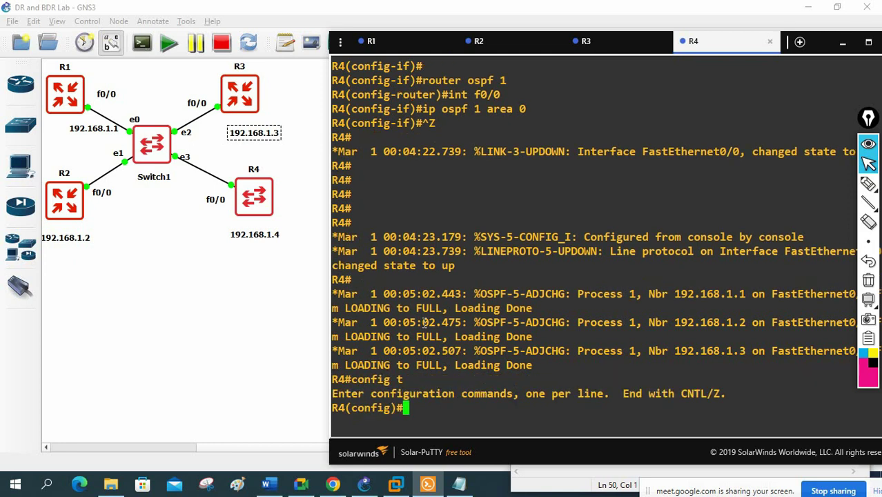
type("int f0/0")
key("Return")
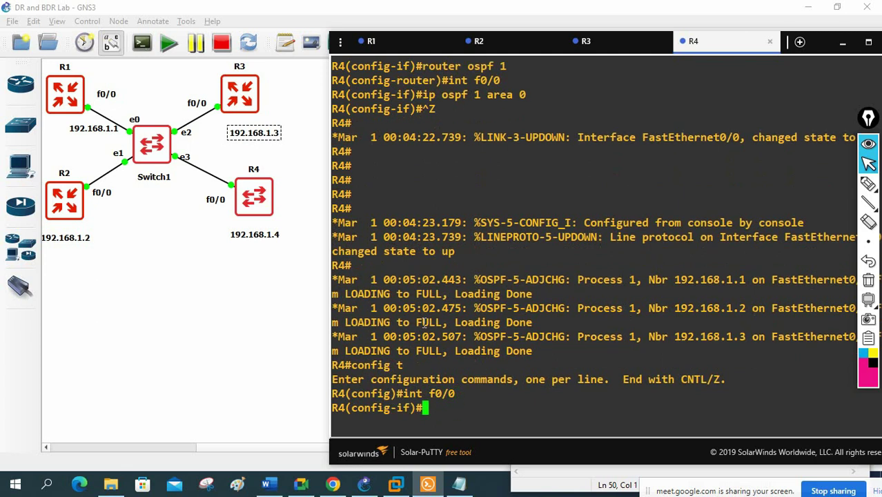
type("ip os")
key("Tab")
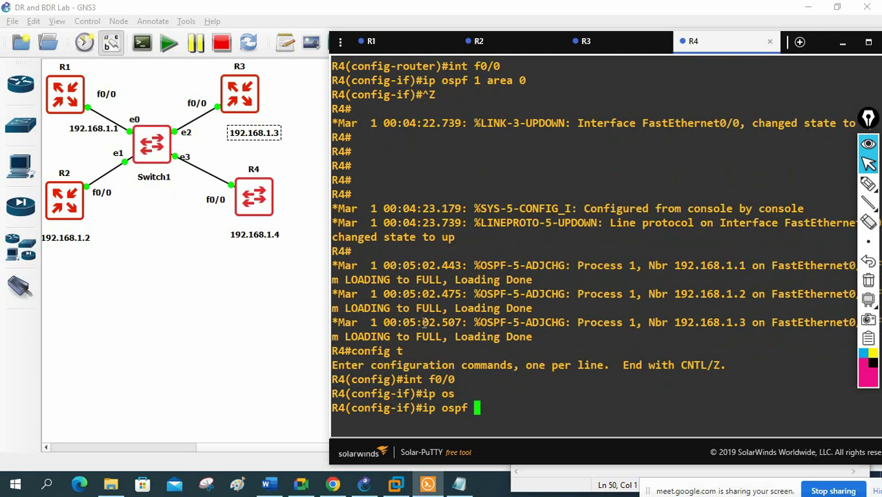
type("pr")
key("Tab")
key("Tab")
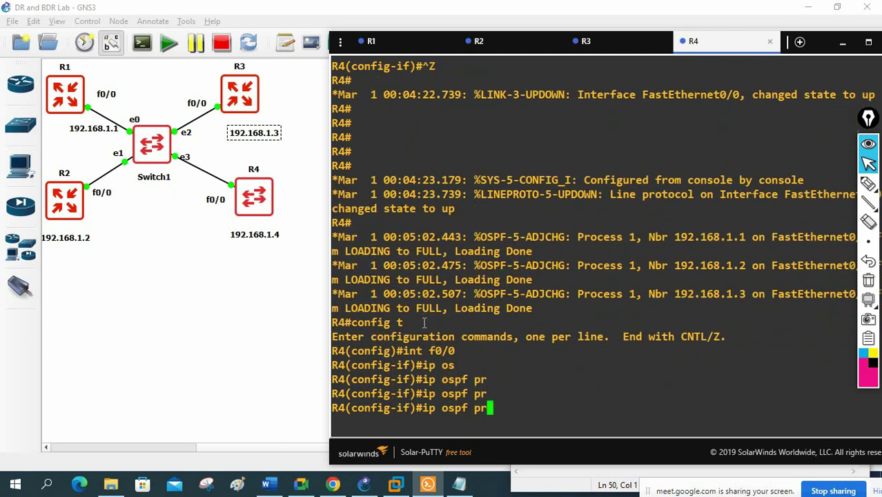
type("i")
key("Tab")
type("0")
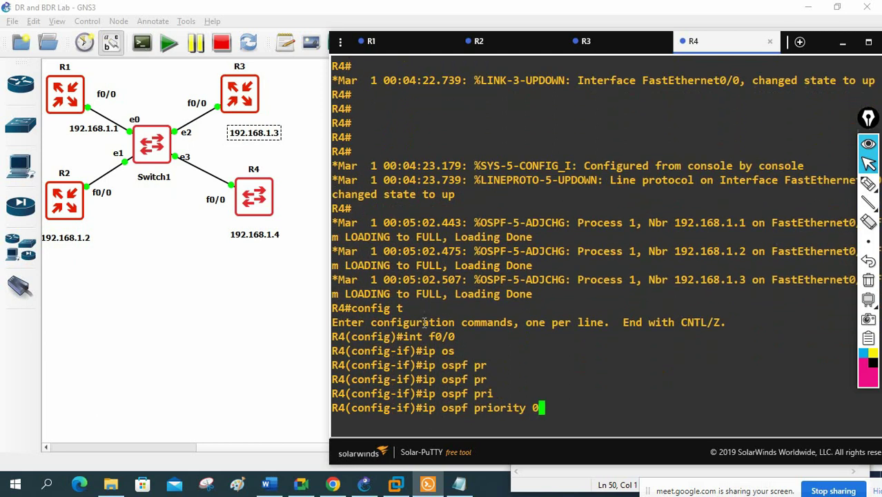
key("Return")
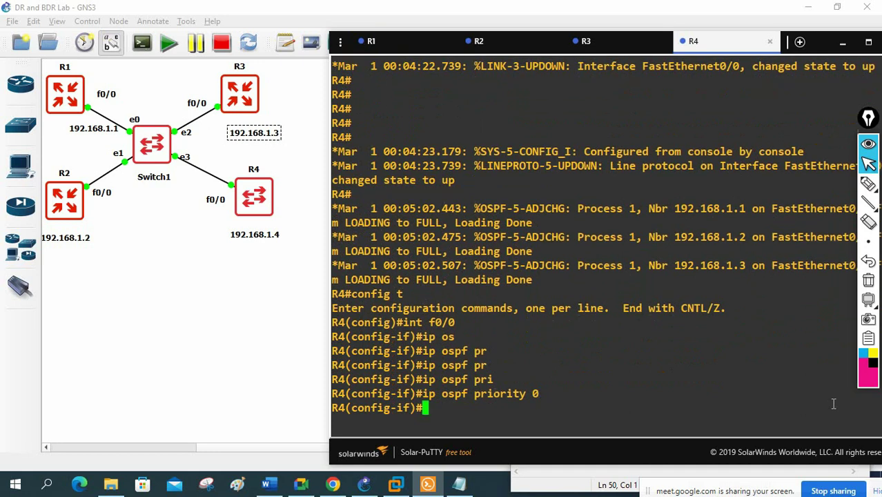
- Exit R4's configuration mode and return to R1's console
key("ctrl+z")
key("Return")
key("Return")
key("Return")
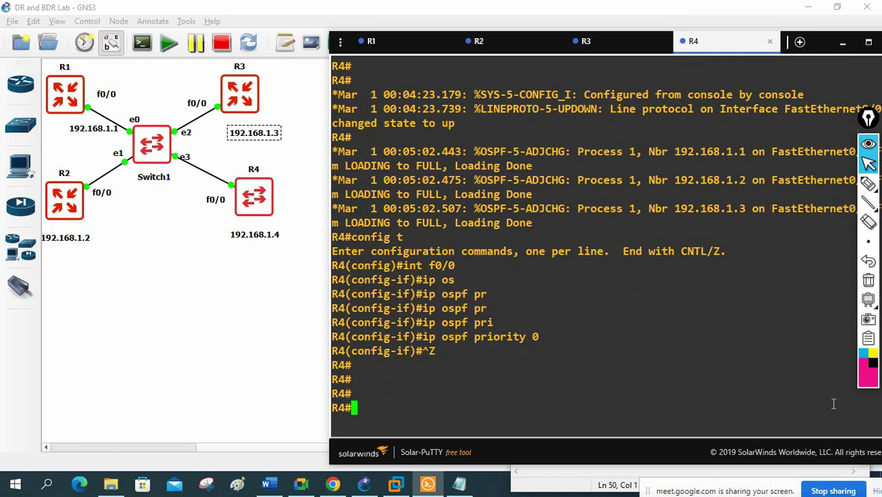
type("cl")
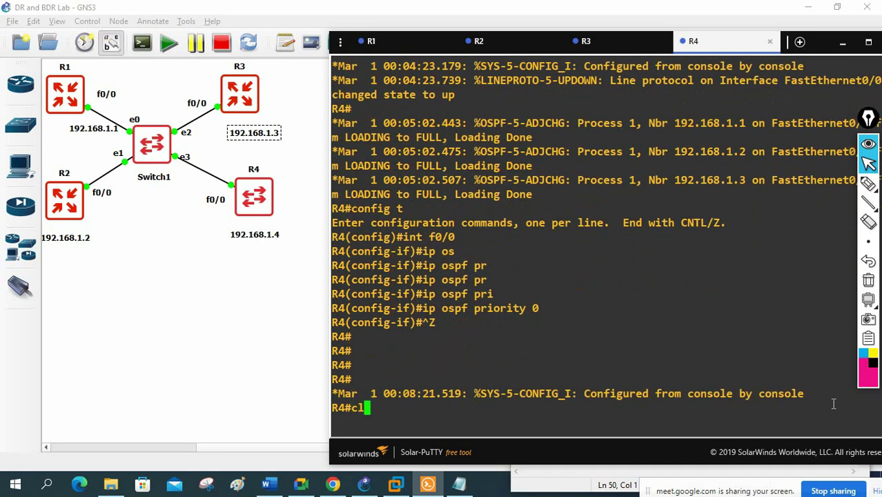
key("BackSpace")
key("BackSpace")
left_click(372, 42)
- Rerun show ip ospf neighbor on R1, briefly checking R4's console output
left_click_drag(526, 238, 537, 239)
key("Up")
key("Return")
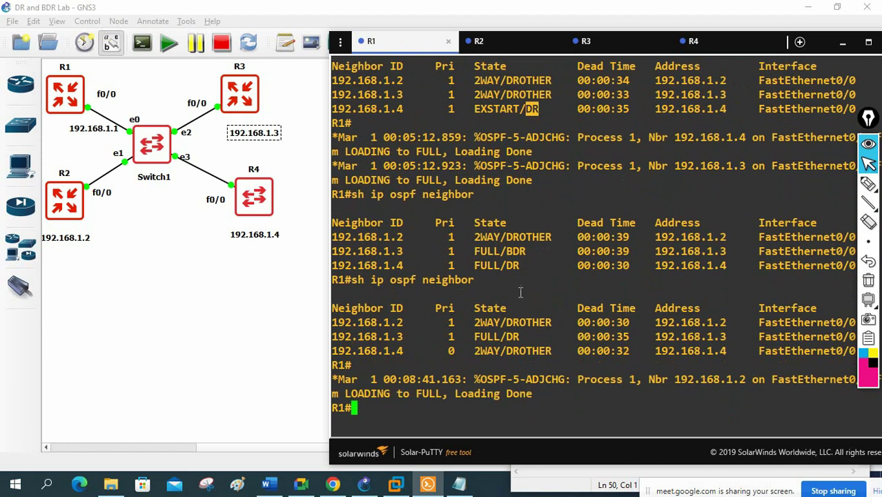
left_click(694, 42)
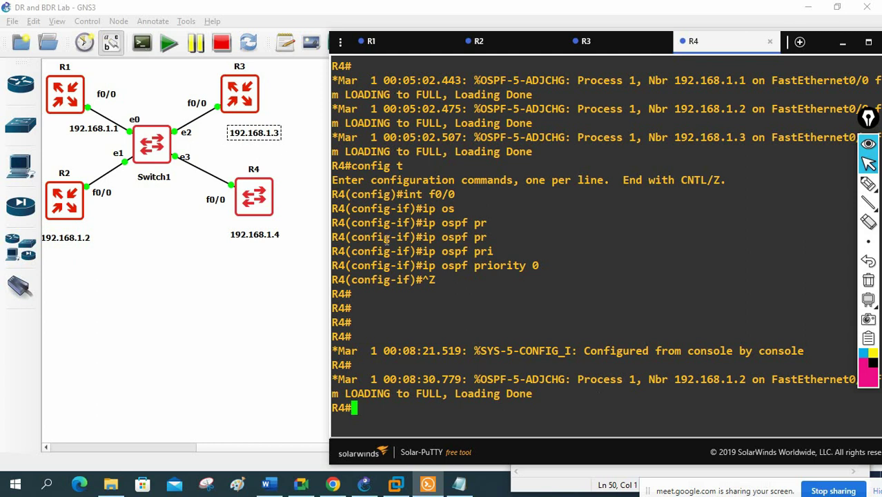
left_click(376, 42)
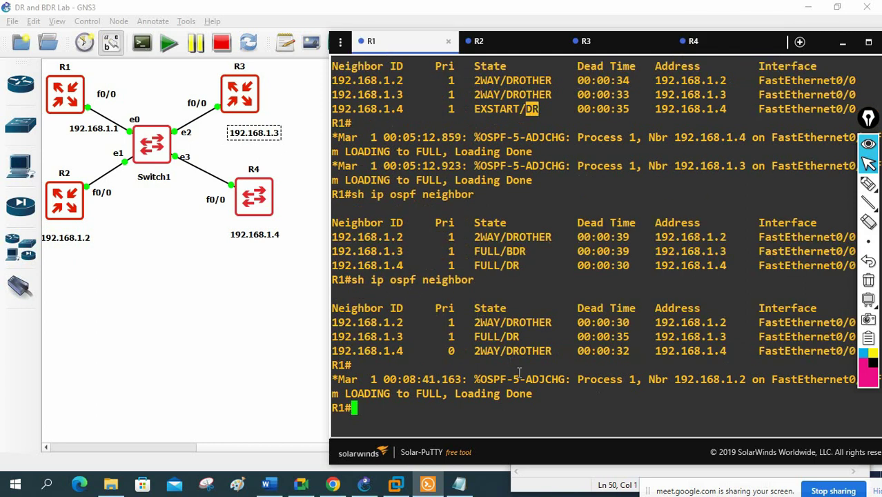
key("Up")
key("Return")
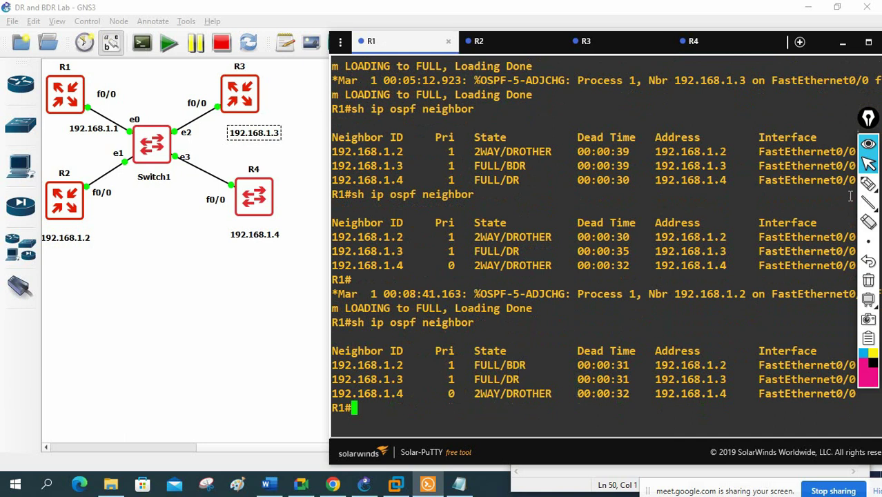
- Highlight R4's priority 0 and link it to its 2WAY state, then clear the marks
left_click(869, 184)
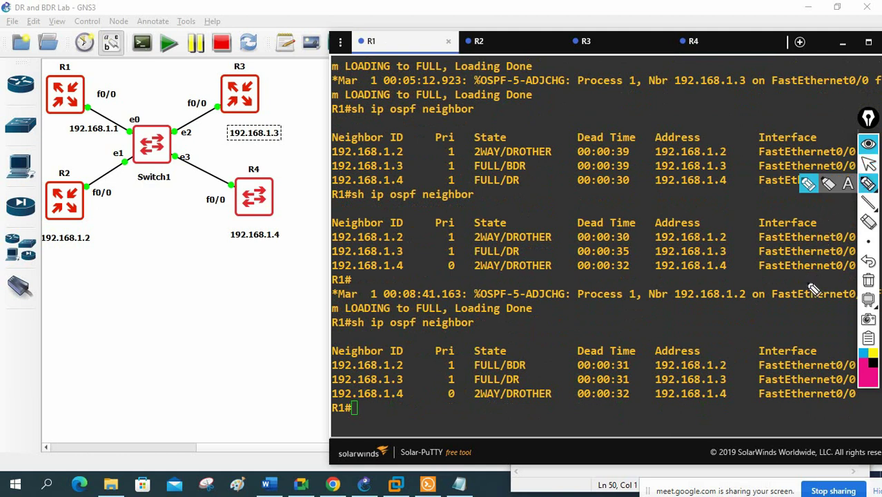
left_click_drag(442, 402, 466, 399)
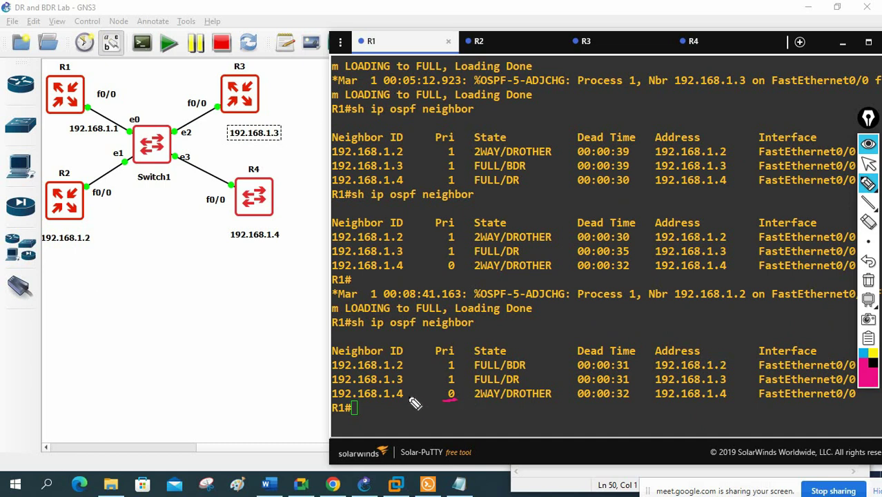
mouse_move(413, 402)
left_mouse_down()
mouse_move(461, 423)
mouse_move(494, 415)
mouse_move(506, 385)
left_mouse_up()
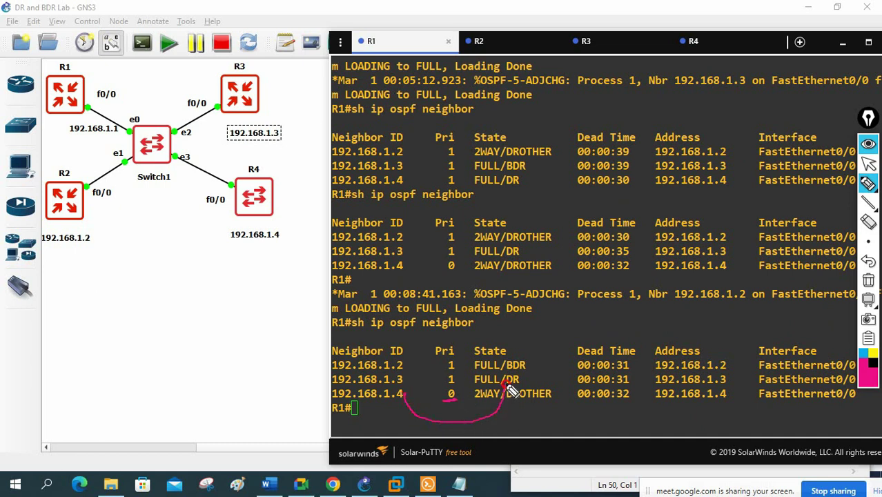
left_click_drag(414, 404, 423, 399)
left_click(869, 281)
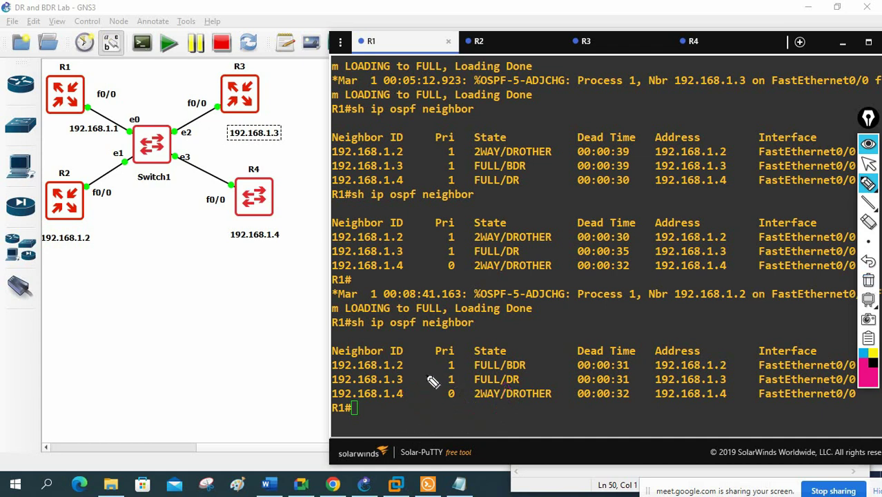
- Sketch notes of the router roles: 1.3 DR, 1.2 BDR, 1.1 DROTHER, 1.4 priority 0
mouse_move(414, 388)
left_mouse_down()
mouse_move(429, 386)
mouse_move(410, 383)
left_mouse_up()
mouse_move(127, 328)
left_mouse_down()
mouse_move(157, 332)
mouse_move(181, 304)
mouse_move(210, 306)
mouse_move(214, 289)
mouse_move(208, 319)
mouse_move(218, 329)
mouse_move(239, 322)
mouse_move(232, 350)
mouse_move(243, 333)
mouse_move(254, 339)
mouse_move(245, 373)
mouse_move(280, 371)
mouse_move(301, 356)
mouse_move(300, 380)
left_mouse_up()
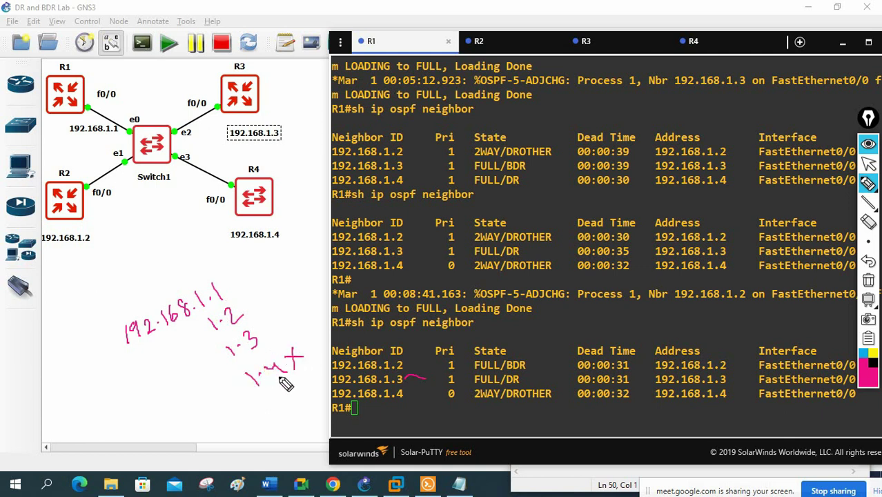
mouse_move(232, 397)
left_mouse_down()
mouse_move(197, 413)
mouse_move(166, 410)
left_mouse_up()
left_click_drag(256, 407, 287, 383)
mouse_move(258, 343)
left_mouse_down()
mouse_move(276, 281)
mouse_move(289, 320)
mouse_move(285, 303)
mouse_move(314, 304)
left_mouse_up()
mouse_move(239, 306)
left_mouse_down()
mouse_move(250, 265)
mouse_move(263, 276)
mouse_move(271, 267)
mouse_move(265, 276)
mouse_move(277, 254)
mouse_move(279, 270)
left_mouse_up()
left_click(264, 270)
left_click_drag(279, 250, 295, 268)
left_click_drag(294, 242, 314, 251)
mouse_move(218, 277)
left_mouse_down()
mouse_move(91, 276)
mouse_move(121, 249)
mouse_move(124, 264)
mouse_move(118, 248)
mouse_move(144, 253)
mouse_move(140, 234)
mouse_move(157, 252)
mouse_move(163, 227)
mouse_move(214, 220)
left_mouse_up()
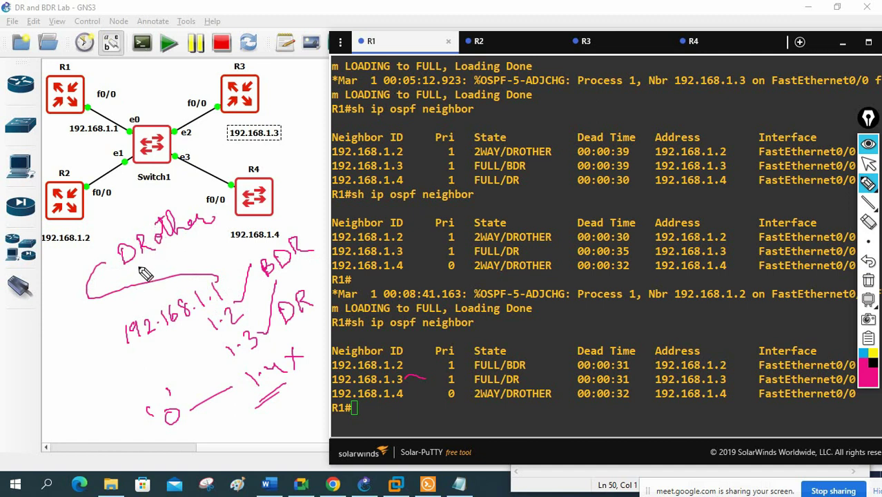
left_click_drag(142, 271, 181, 247)
- Mark R3's FULL/DR and R2's BDR states in the table, then clear all annotations
left_click_drag(523, 382, 540, 370)
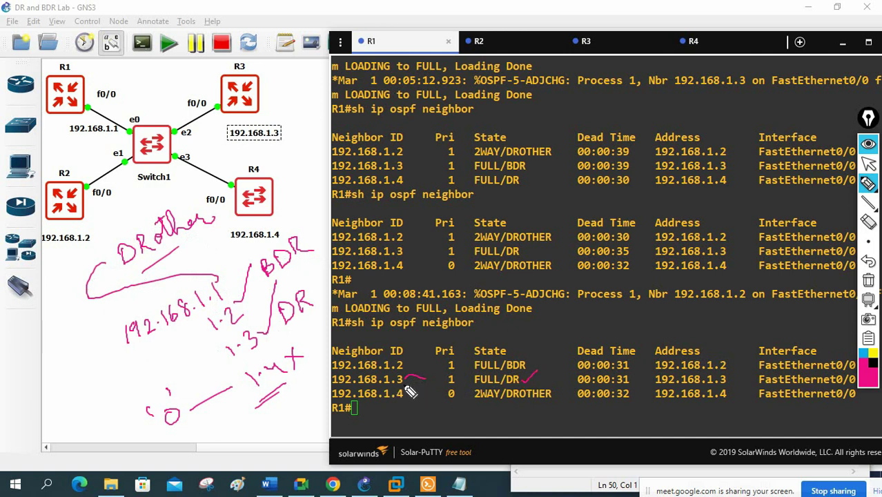
left_click_drag(506, 371, 526, 368)
left_click(869, 280)
left_click(867, 164)
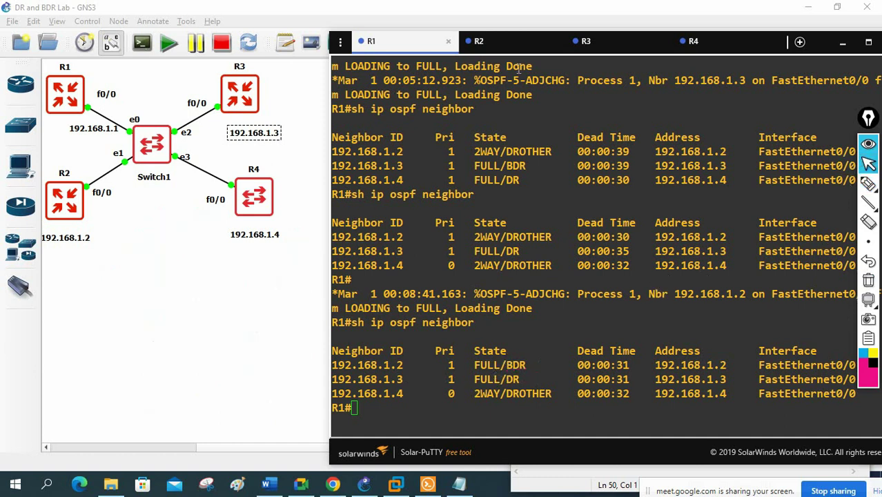
left_click(516, 43)
- Rerun R2's OSPF neighbor listing and mark 192.168.1.1's entry, then return to R1
key("Up")
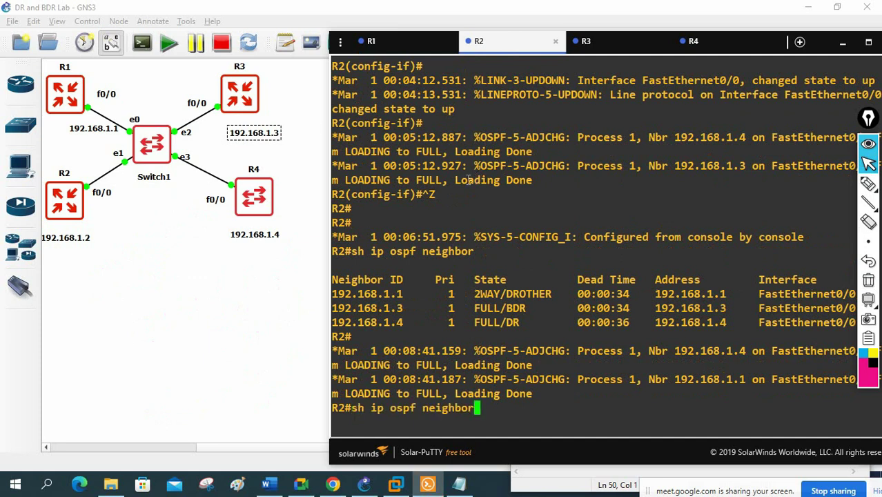
key("Return")
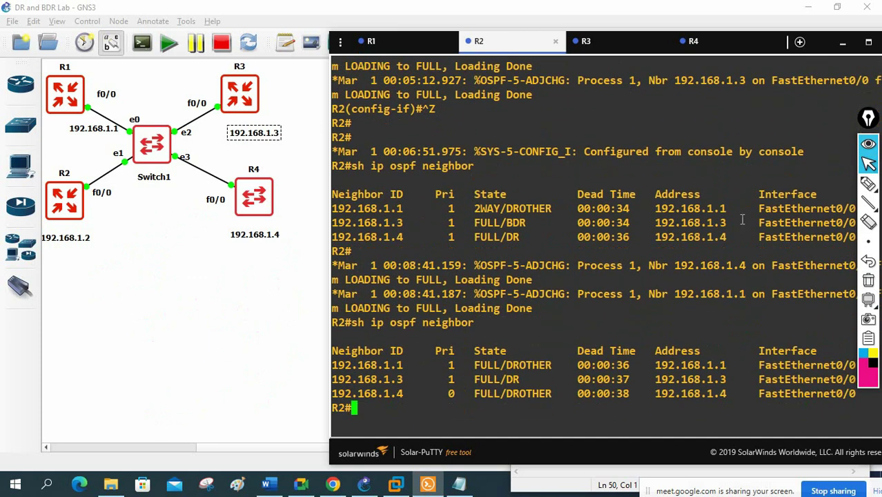
left_click(868, 183)
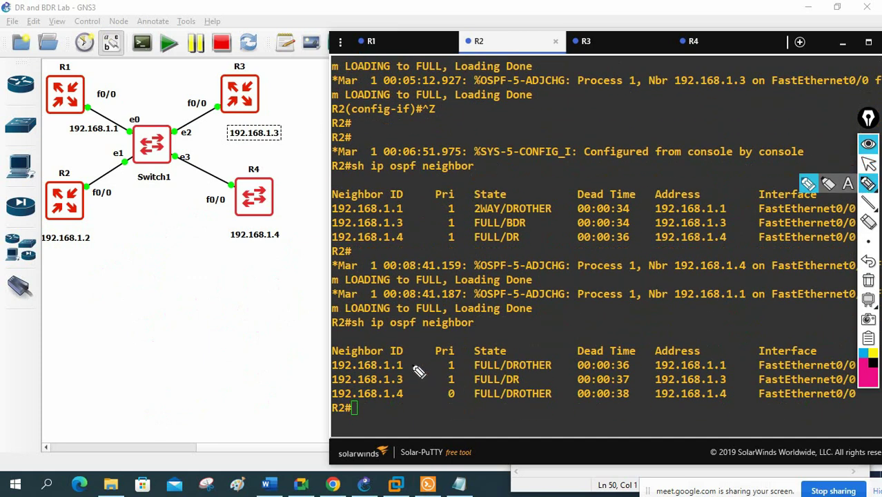
left_click_drag(728, 365, 751, 357)
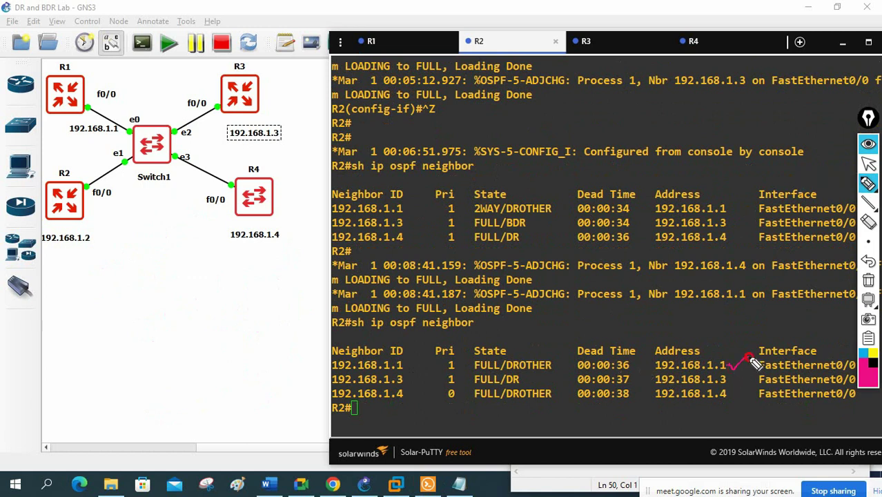
mouse_move(102, 120)
left_mouse_down()
mouse_move(54, 126)
mouse_move(126, 120)
mouse_move(74, 102)
left_mouse_up()
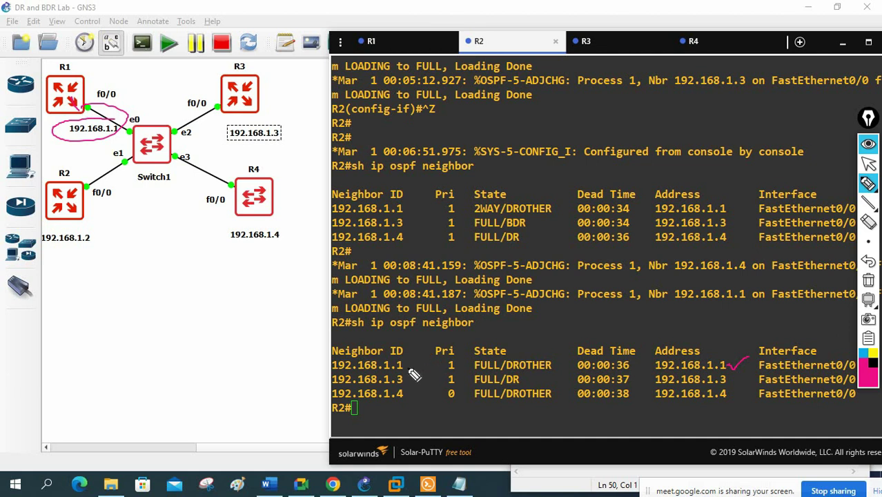
left_click_drag(406, 360, 418, 354)
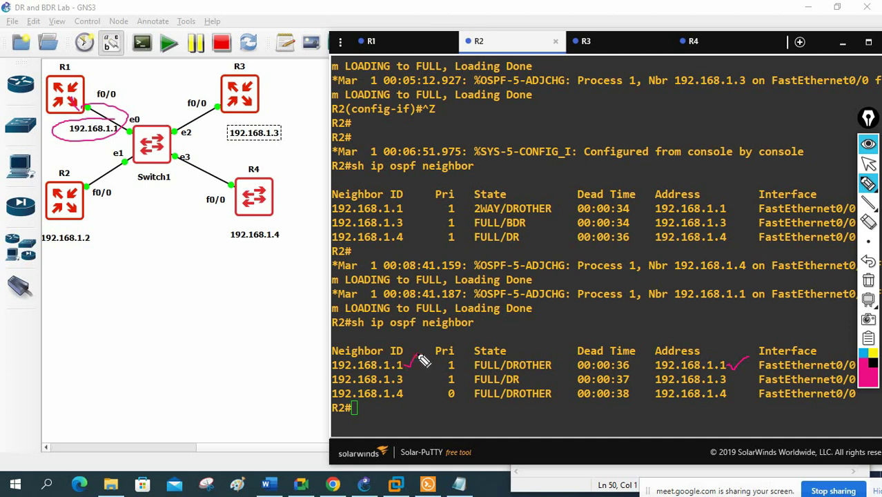
left_click(869, 281)
left_click(869, 164)
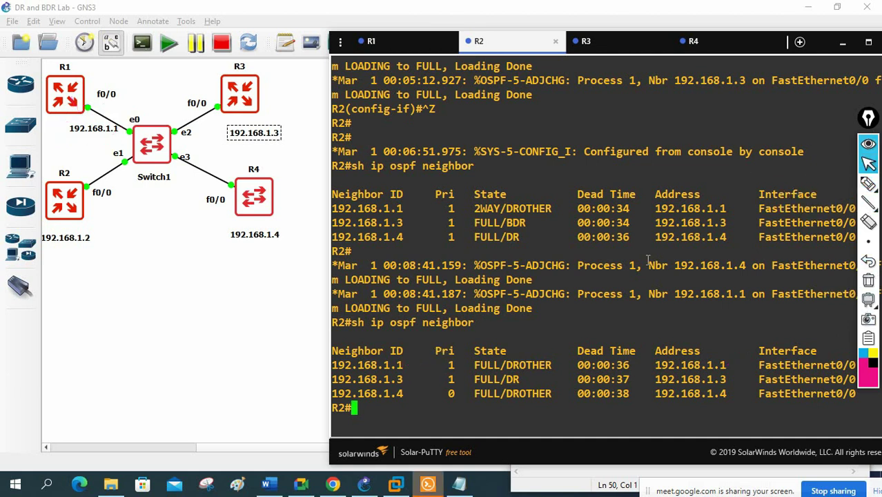
left_click(396, 38)
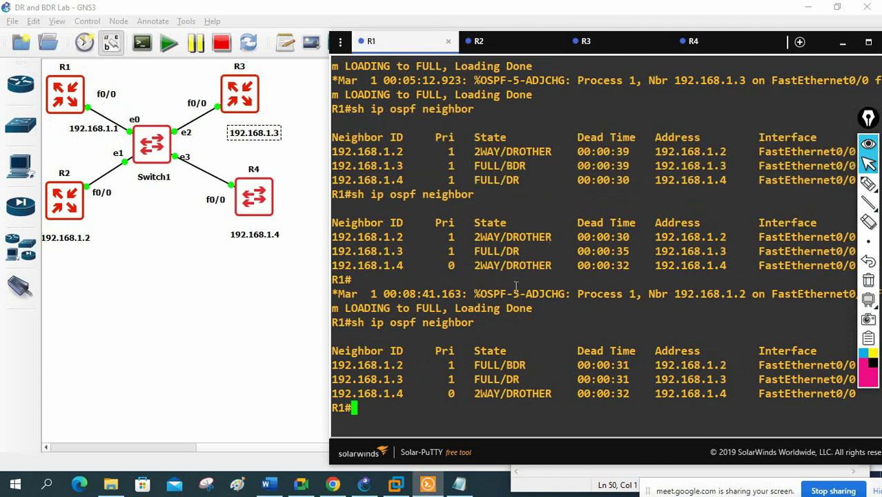
- Run show ip protocols on R1 and highlight Router ID 192.168.1.1
type("sh ip pro")
key("Tab")
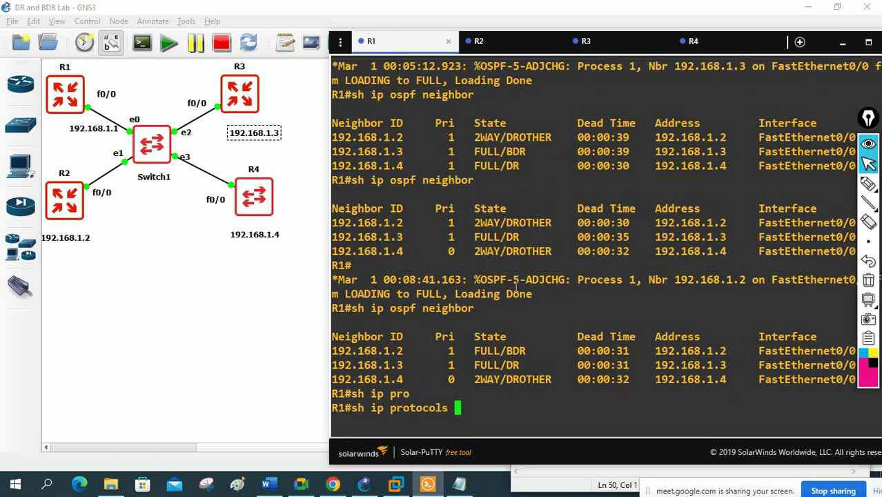
key("Return")
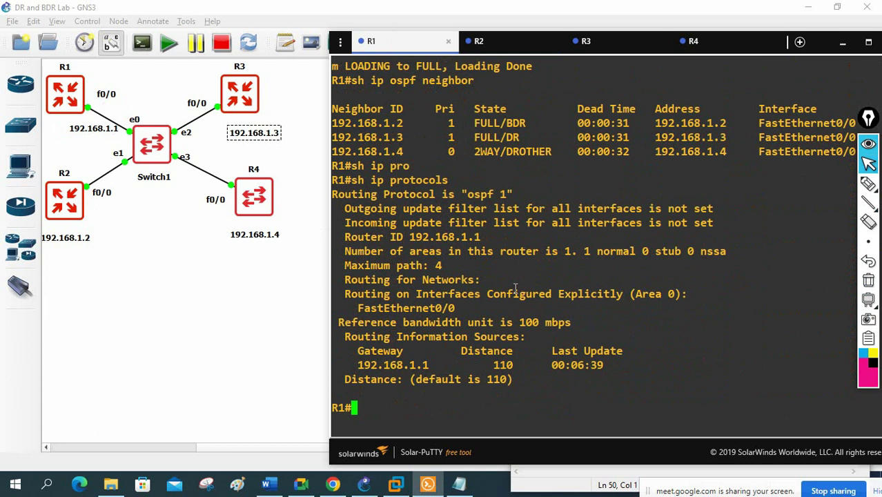
mouse_move(488, 236)
left_mouse_down()
mouse_move(441, 247)
mouse_move(340, 239)
left_mouse_up()
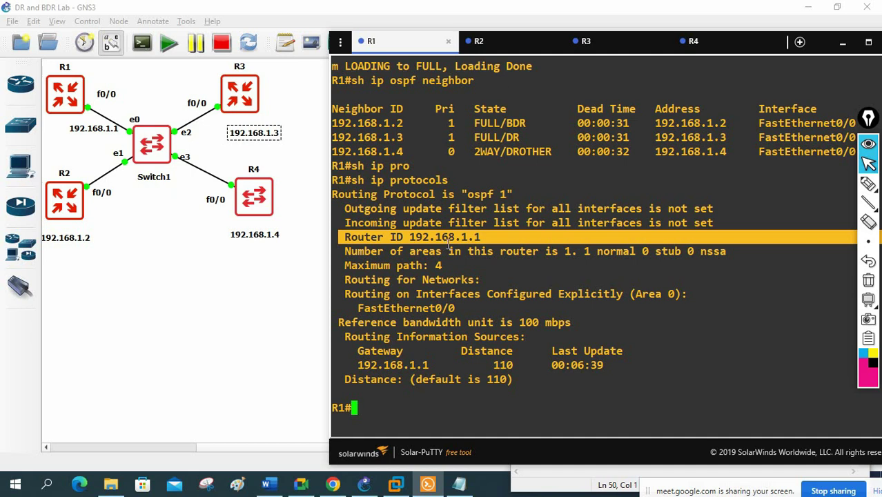
left_click(486, 236)
left_click_drag(484, 237, 341, 239)
mouse_move(410, 237)
left_mouse_down()
mouse_move(484, 221)
mouse_move(492, 235)
left_mouse_up()
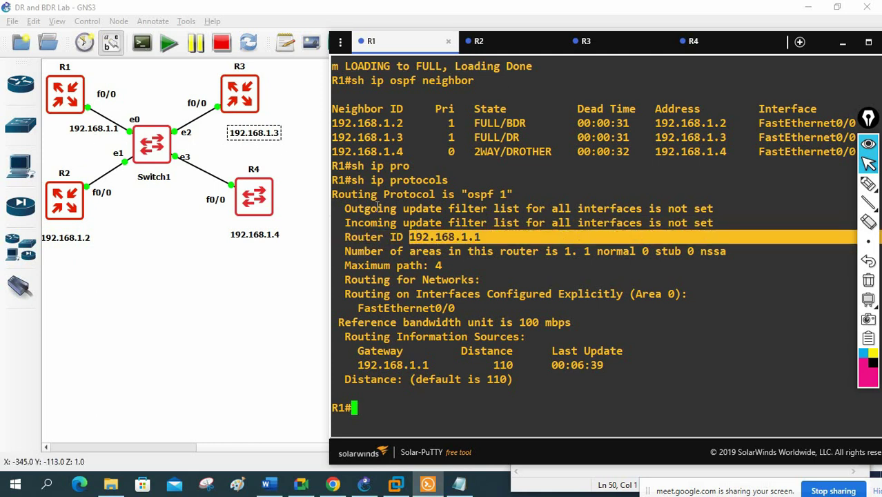
- On R2's console, sketch an 'ASR 900' note with a small device drawing
left_click(511, 54)
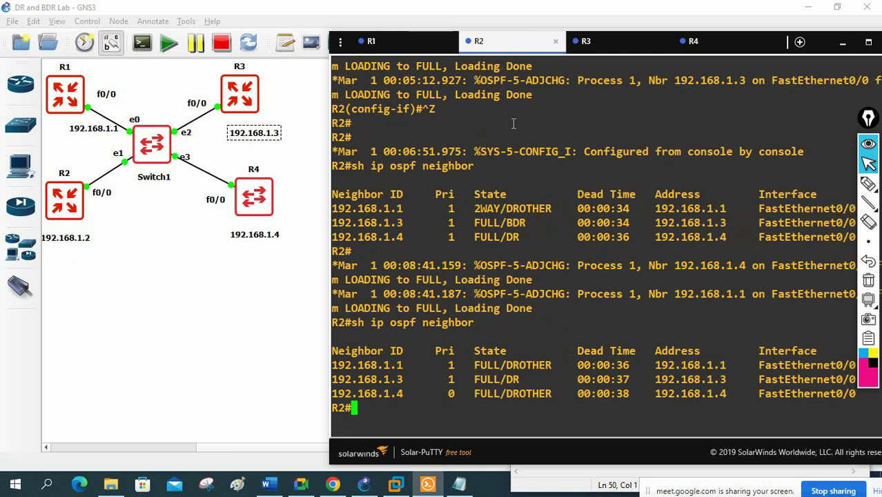
left_click(868, 185)
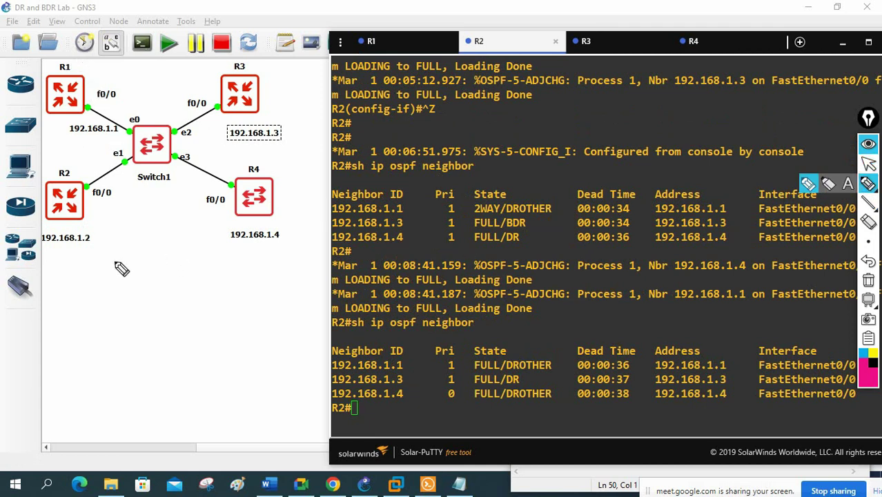
left_click_drag(90, 308, 164, 270)
left_click(115, 322)
left_click_drag(116, 322, 160, 293)
left_click_drag(127, 329, 148, 317)
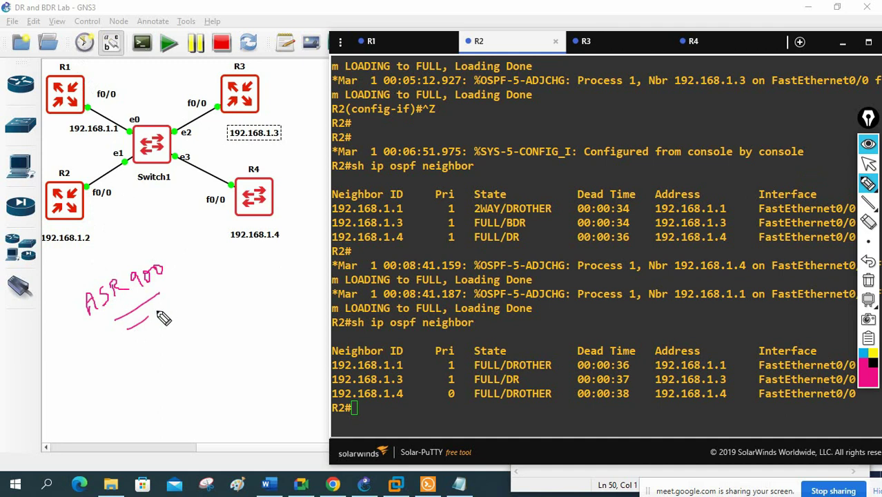
mouse_move(125, 234)
left_mouse_down()
mouse_move(124, 264)
mouse_move(141, 263)
left_mouse_up()
left_click(147, 247)
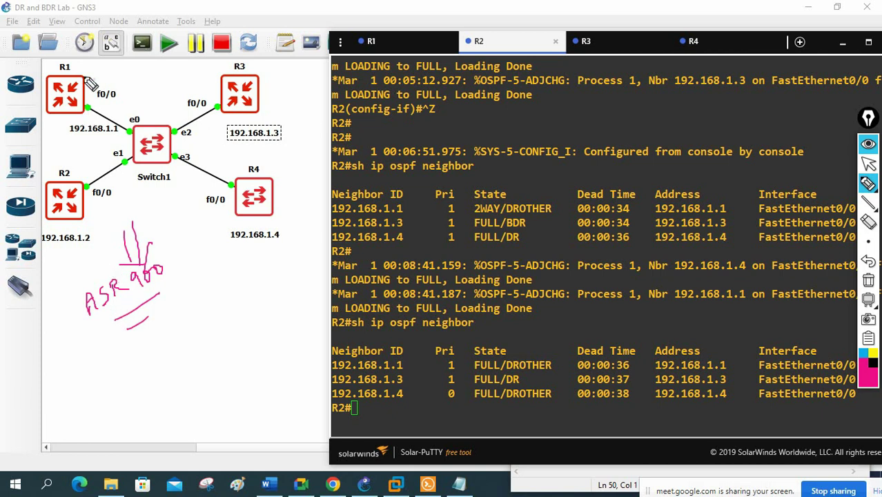
- Mark R1, its f0/0 label and Switch1's e1 link on the topology, then erase all notes
mouse_move(94, 64)
left_mouse_down()
mouse_move(77, 72)
mouse_move(91, 60)
left_mouse_up()
mouse_move(115, 81)
left_mouse_down()
mouse_move(90, 92)
mouse_move(104, 97)
left_mouse_up()
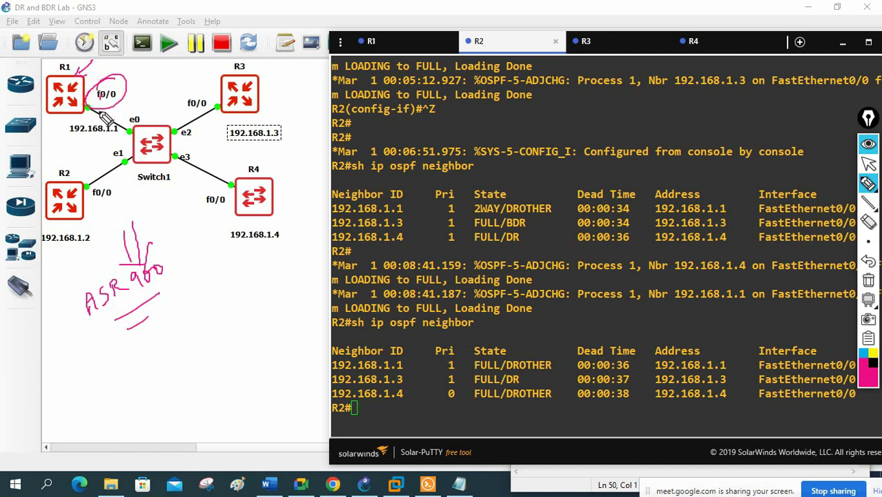
left_click_drag(81, 136, 83, 147)
mouse_move(122, 187)
left_mouse_down()
mouse_move(130, 174)
mouse_move(142, 178)
left_mouse_up()
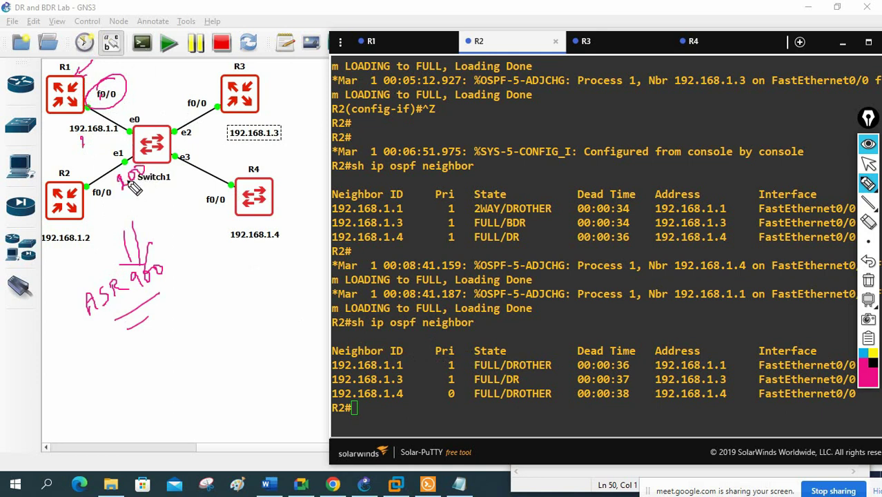
left_click_drag(129, 196, 148, 182)
left_click(868, 281)
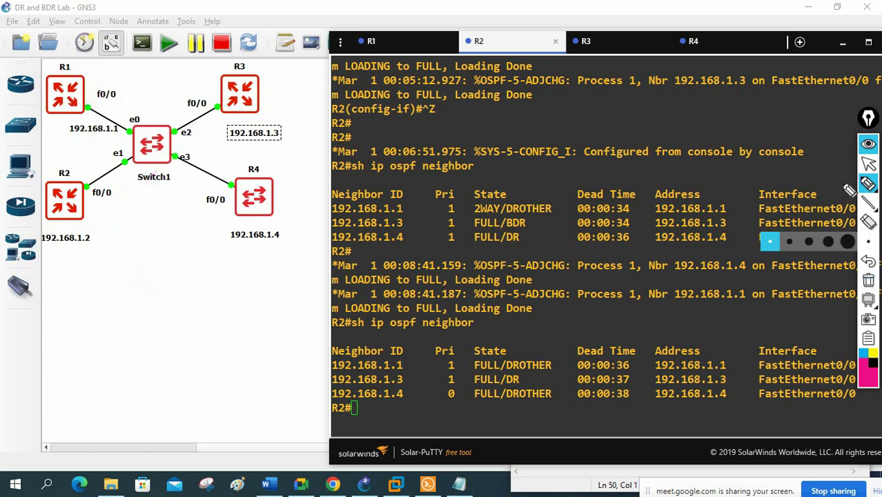
left_click(868, 164)
- On R1, enter interface f0/0 configuration mode
left_click(391, 44)
left_click(429, 151)
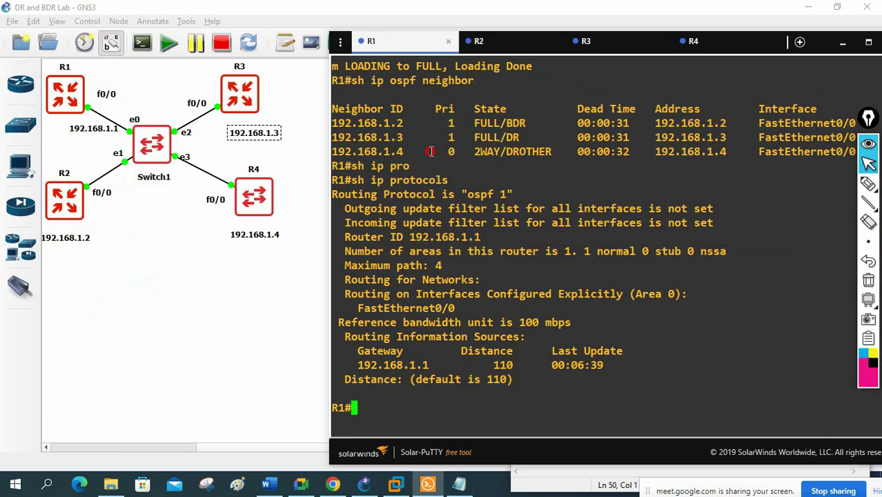
type("config t")
key("Return")
type("int f0/0")
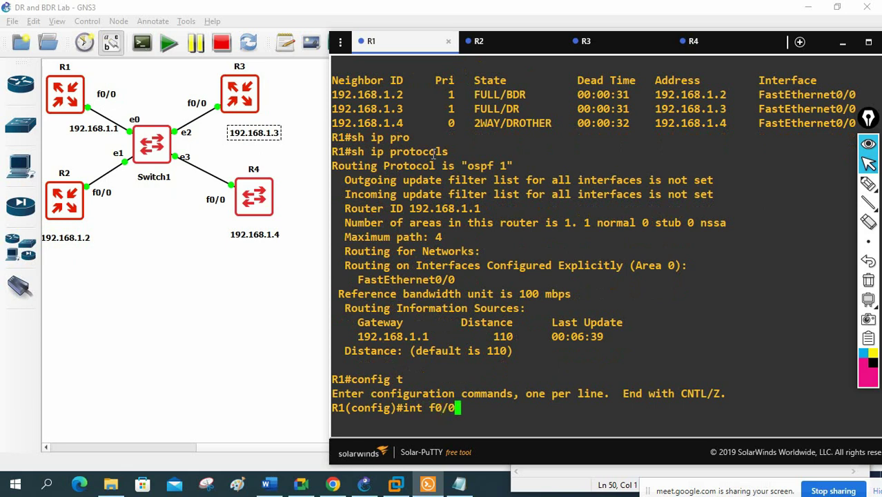
key("Return")
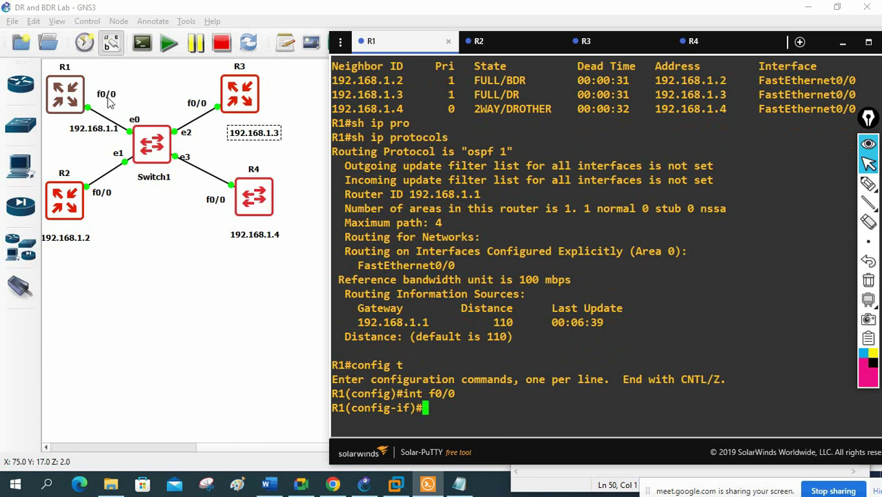
- List the available values for ip ospf priority on f0/0
type("ip o")
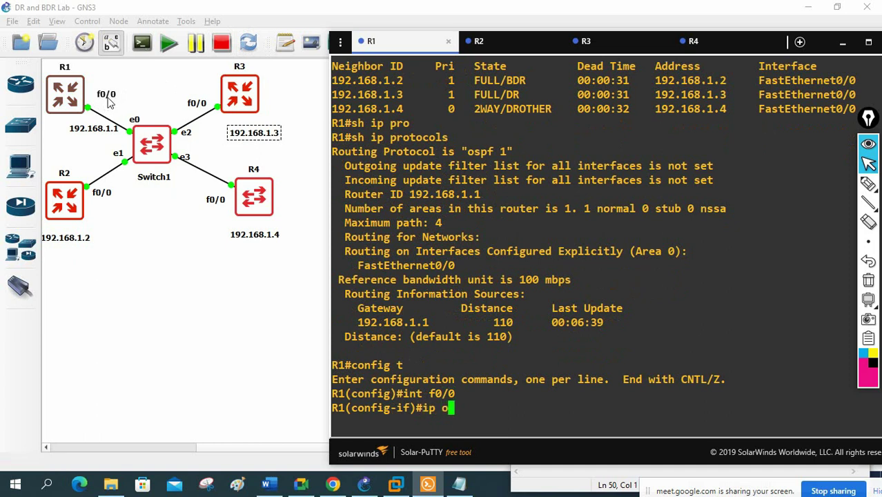
type("s")
key("Tab")
type("pr")
key("Tab")
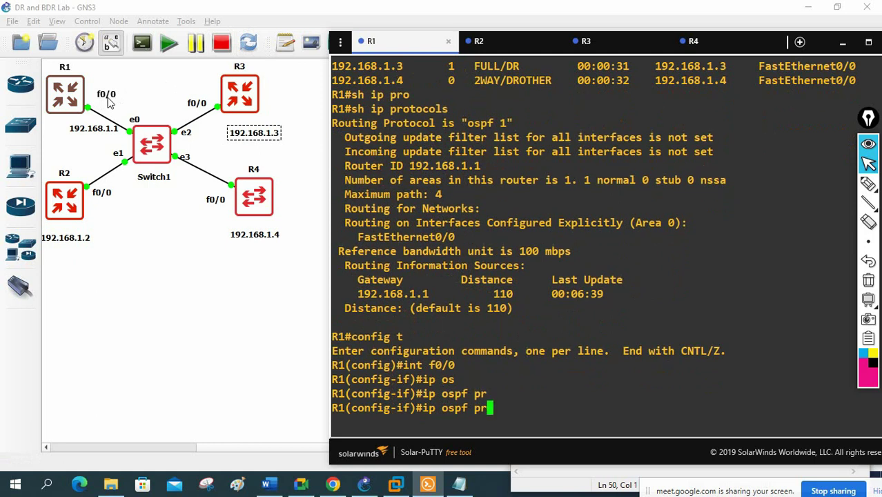
key("Tab")
type("i")
key("Tab")
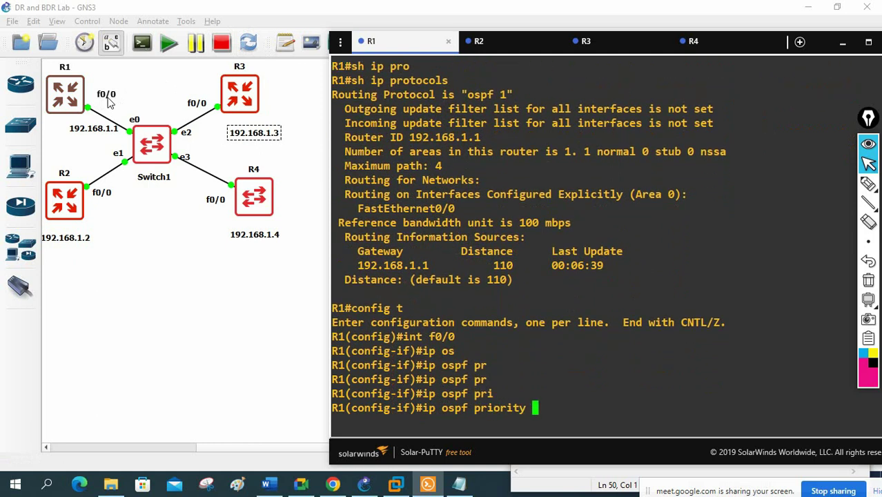
type("?")
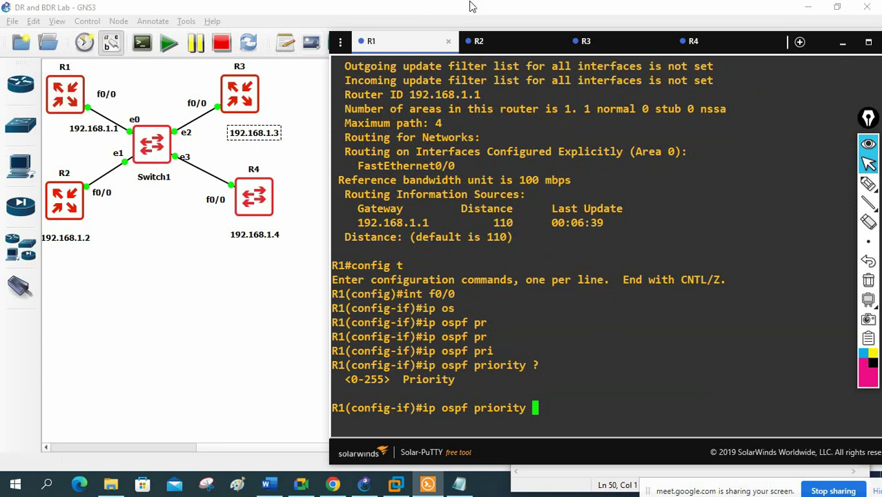
- Annotate the 0-255 priority range and router R1 on the topology, then clear the marks
left_click_drag(453, 166, 857, 166)
left_click(868, 184)
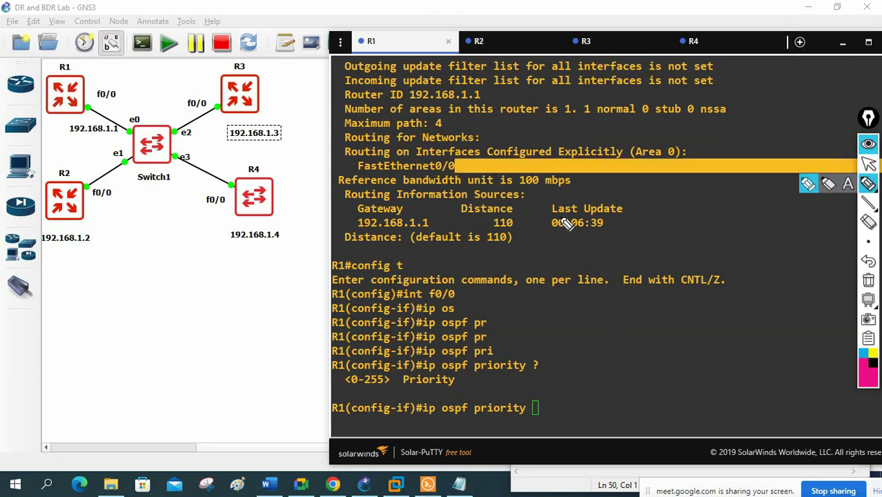
left_click_drag(345, 381, 397, 384)
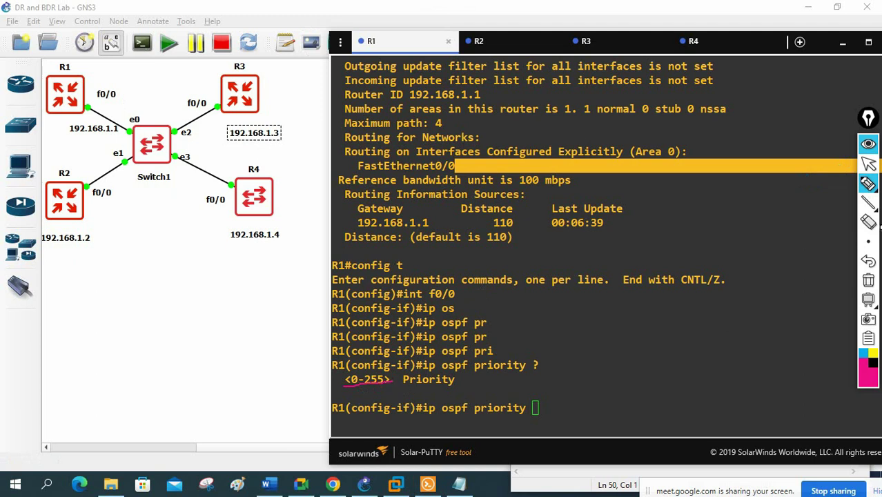
left_click(867, 164)
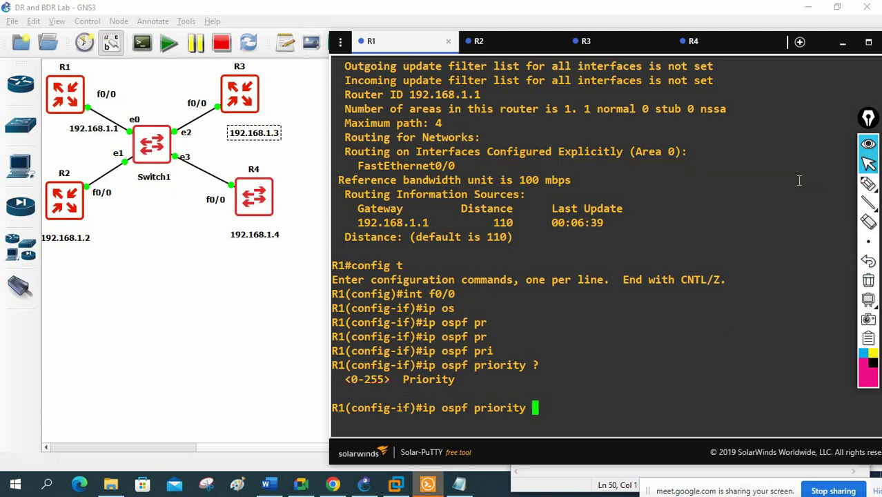
left_click(868, 184)
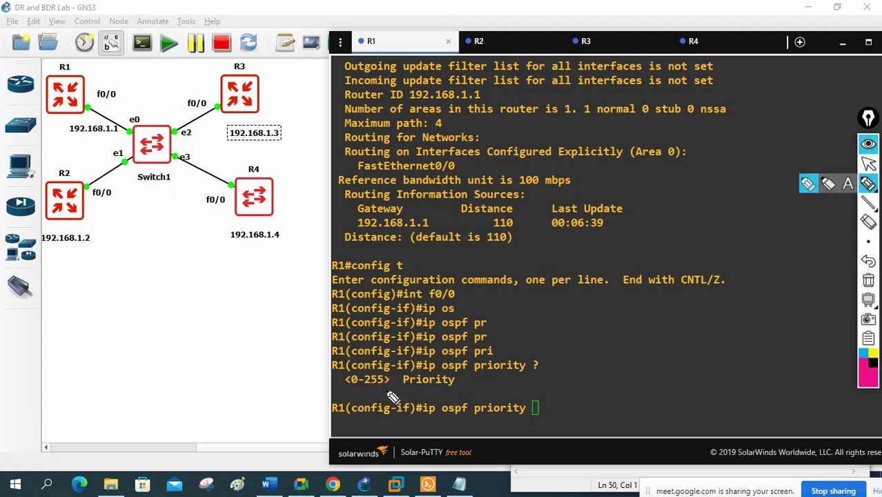
left_click_drag(391, 384, 346, 384)
mouse_move(596, 337)
left_mouse_down()
mouse_move(637, 324)
mouse_move(627, 286)
mouse_move(564, 309)
mouse_move(634, 329)
left_mouse_up()
mouse_move(684, 314)
left_mouse_down()
mouse_move(682, 346)
mouse_move(714, 324)
mouse_move(728, 329)
left_mouse_up()
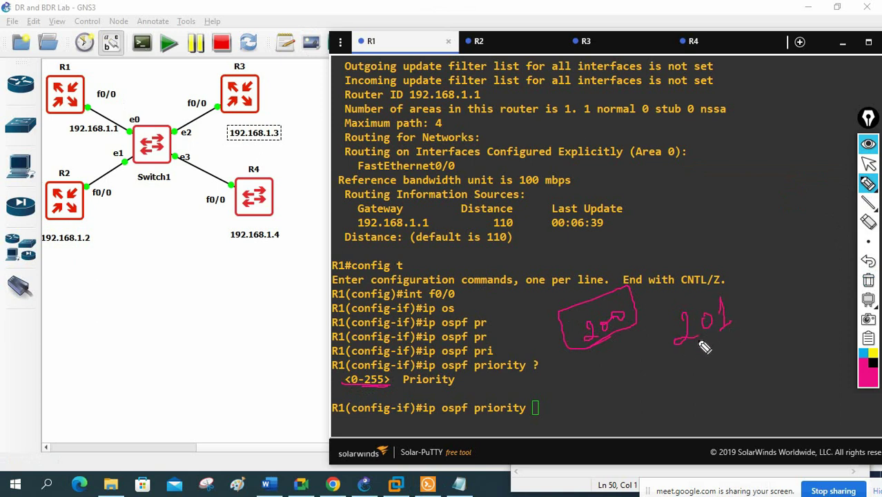
mouse_move(533, 403)
left_mouse_down()
mouse_move(536, 419)
mouse_move(556, 417)
left_mouse_up()
left_click(109, 66)
left_click_drag(114, 68, 81, 97)
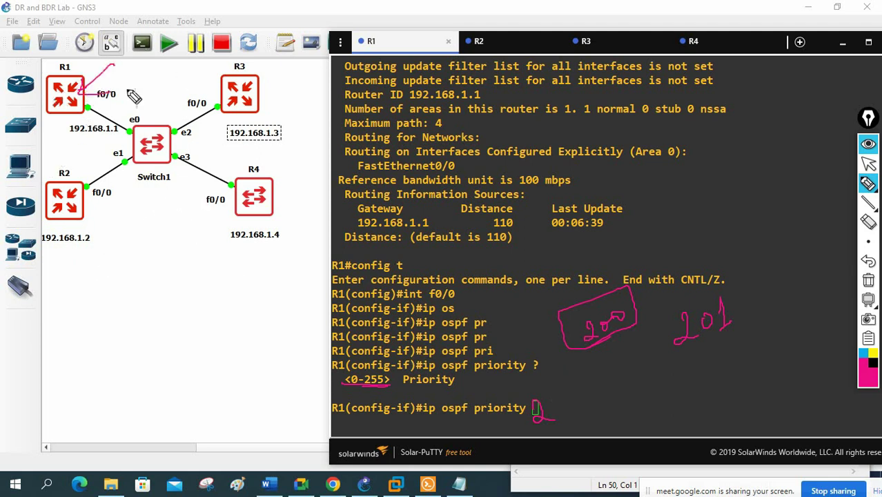
left_click(869, 279)
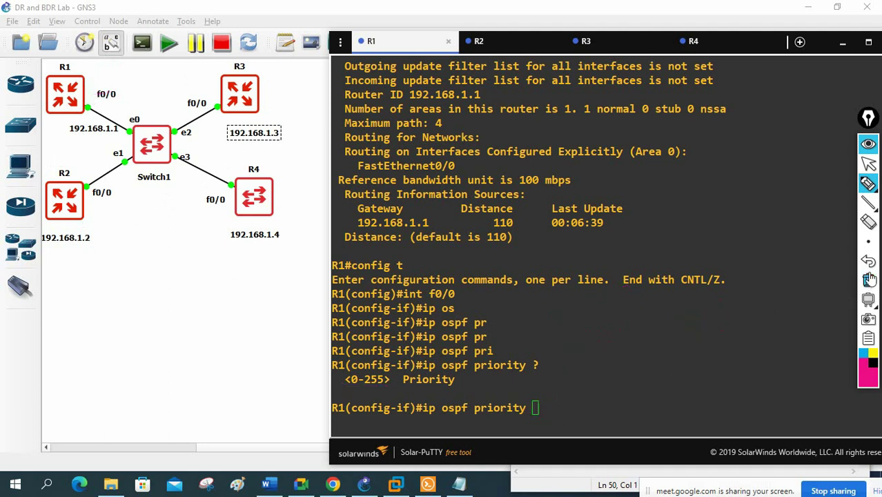
left_click(869, 163)
- Set R1's f0/0 OSPF priority to 200
left_click(568, 413)
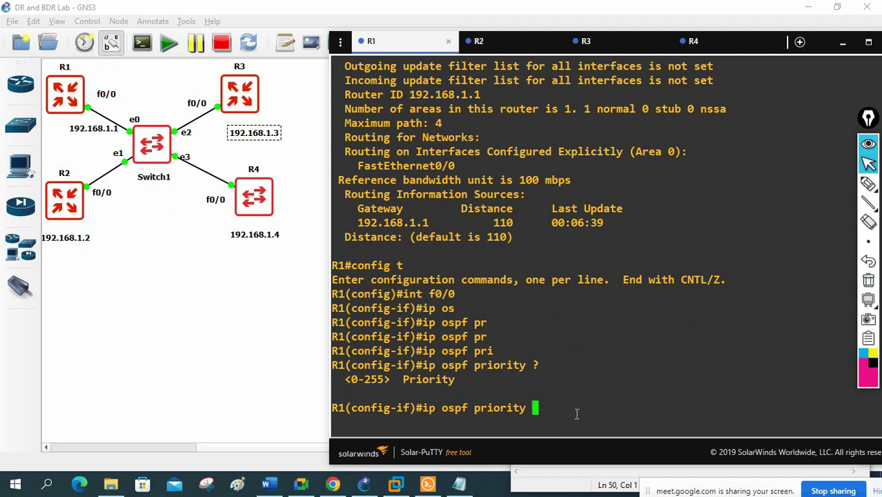
type("200")
key("Return")
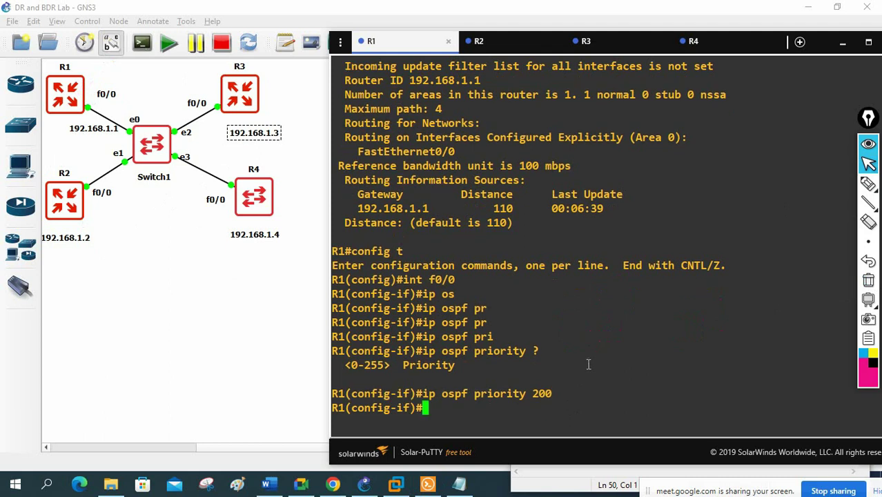
- Highlight R1's f0/0 interface on the topology, then clear the highlight
left_click(868, 184)
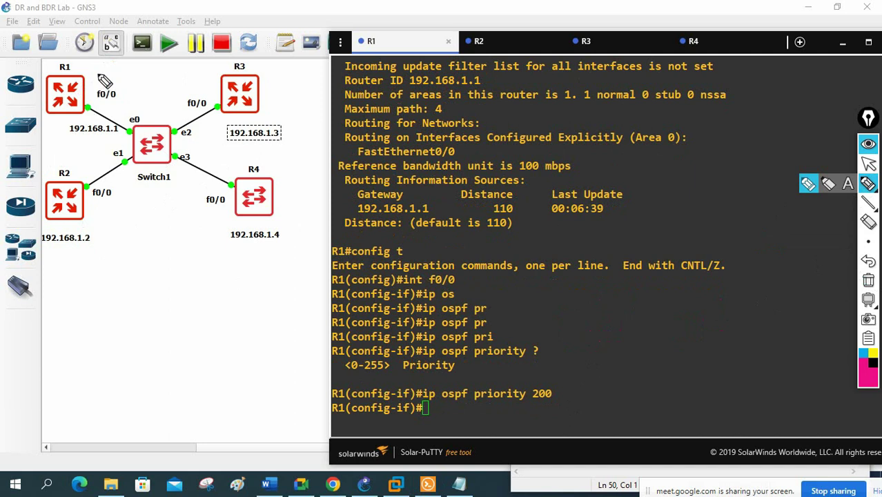
left_click_drag(100, 70, 88, 87)
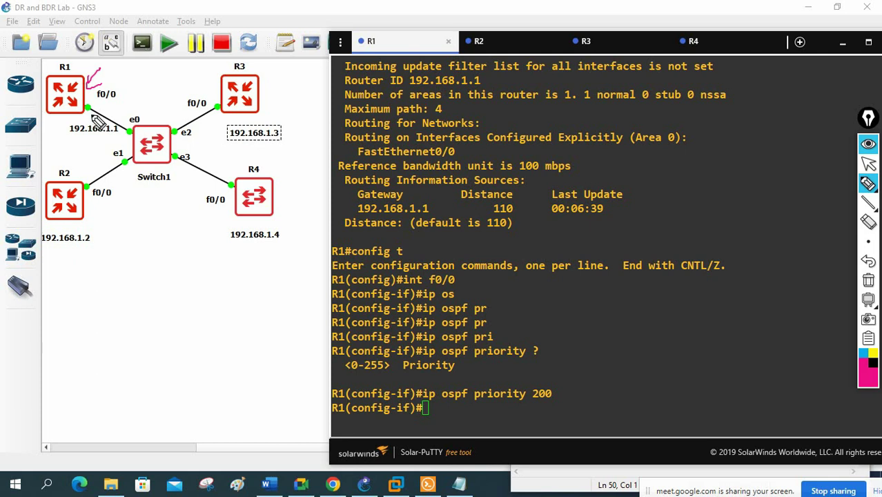
left_click(869, 279)
mouse_move(869, 184)
left_click(869, 164)
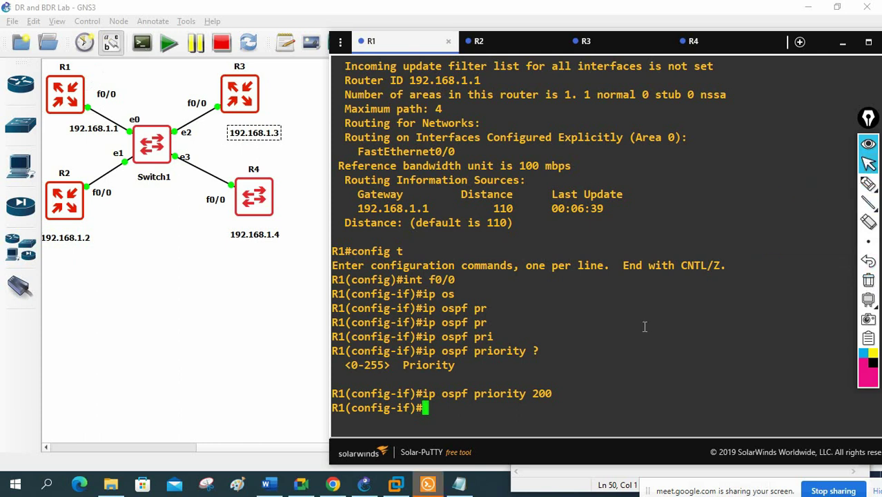
- Exit configuration mode and display R1's routing table with show ip route
key("ctrl+z")
key("Return")
key("Return")
key("Return")
key("Return")
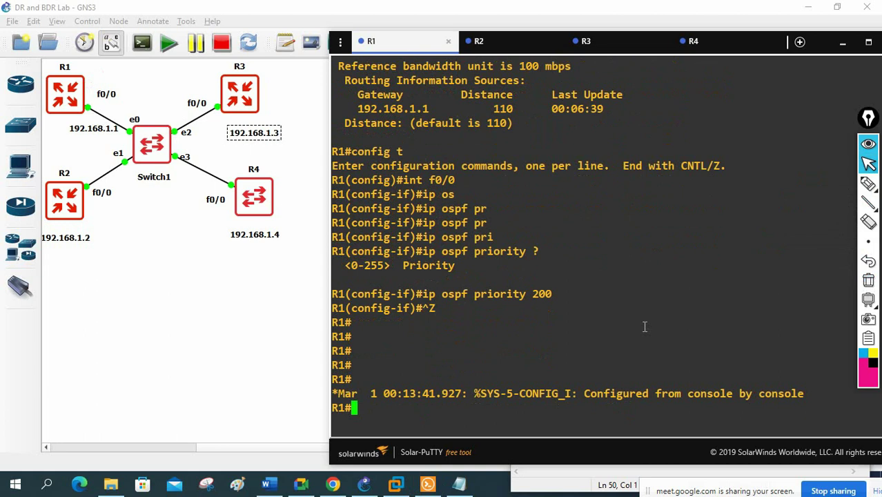
type("sh ip rou")
key("Tab")
key("Return")
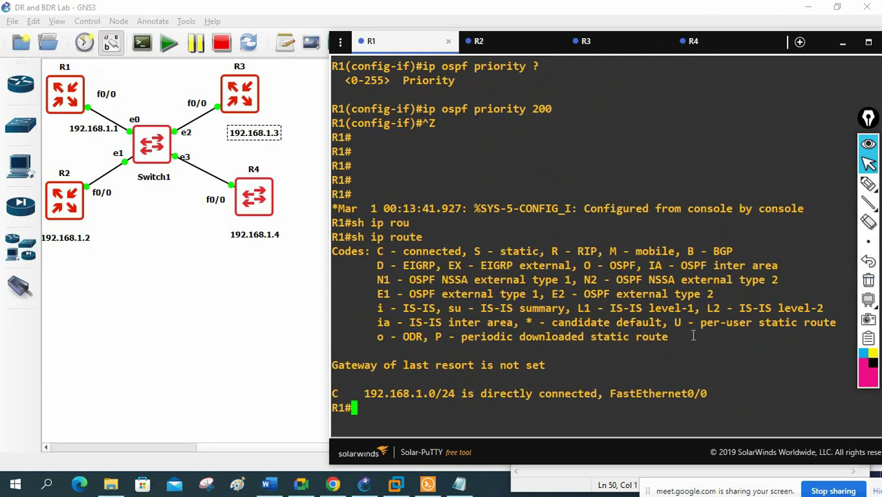
- Rerun show ip ospf neighbor on R2 and mark 192.168.1.1's priority-200 FULL/DROTHER entry
left_click(521, 43)
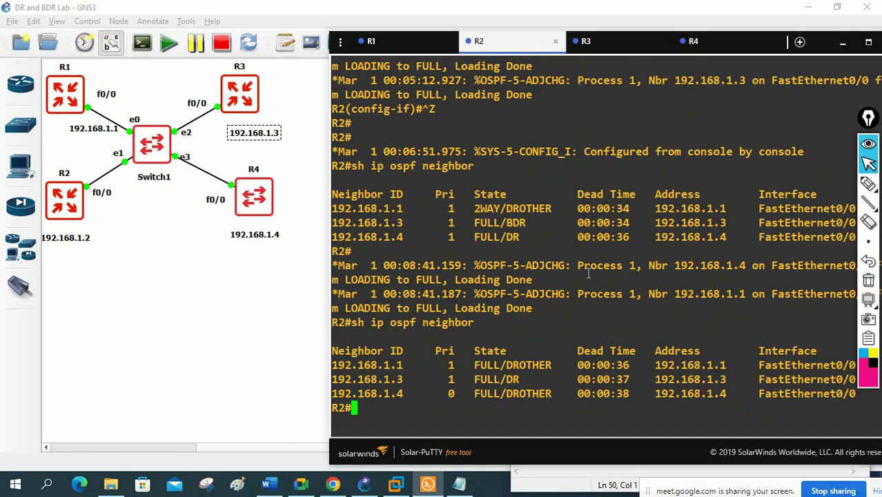
key("Up")
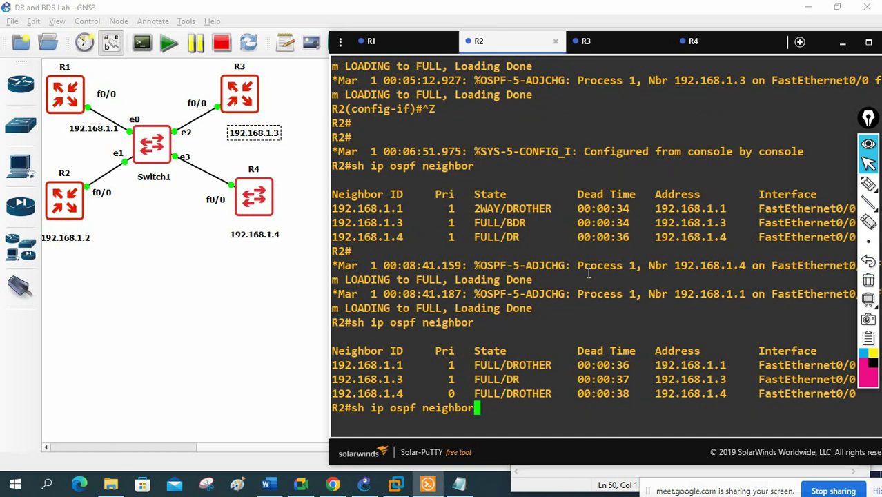
key("Return")
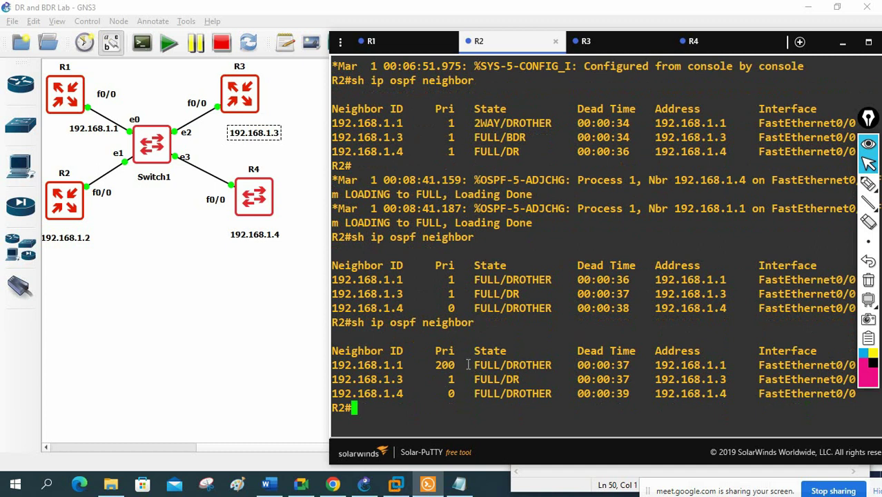
left_click_drag(555, 363, 524, 365)
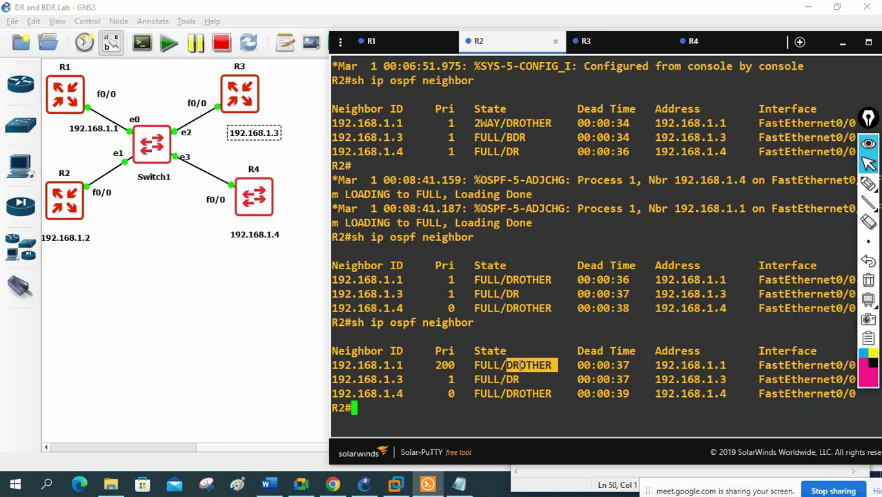
- Reset all OSPF processes on R2 with clear ip ospf process, confirming yes
left_click_drag(507, 366, 551, 362)
left_click(503, 397)
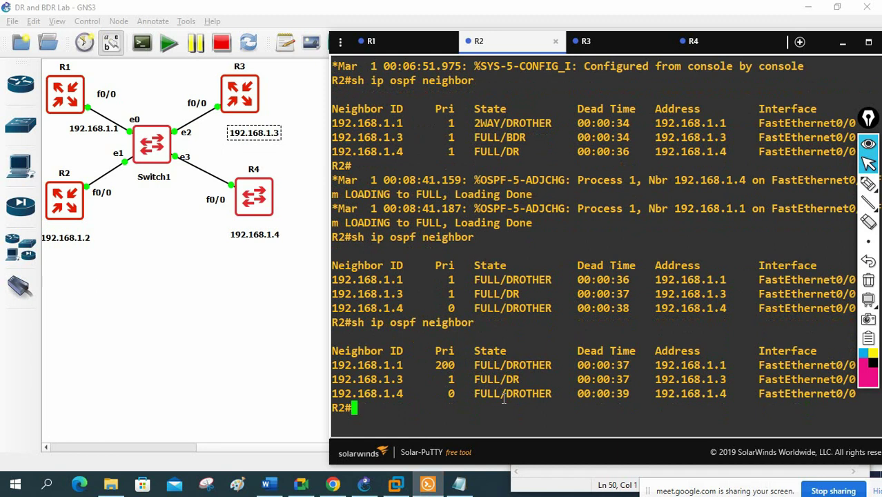
type("cle")
key("Tab")
type("ip")
key("Tab")
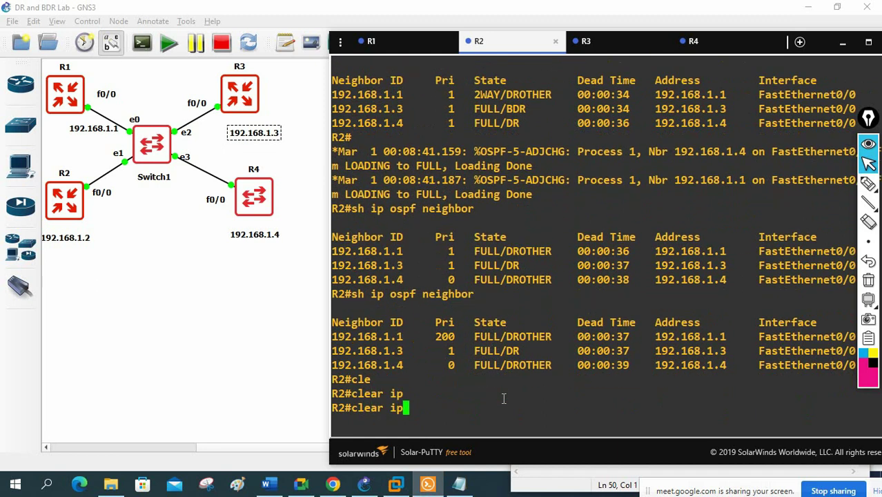
type("o")
key("Tab")
type("pro")
key("Tab")
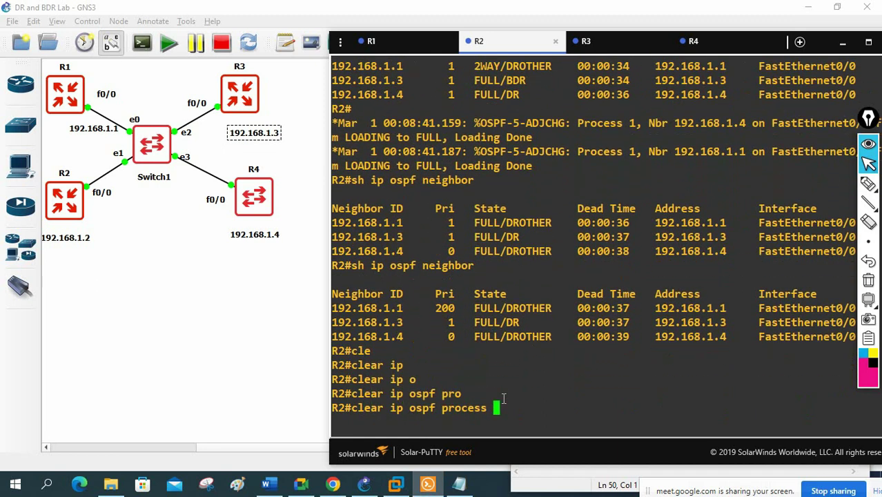
key("Return")
type("yes")
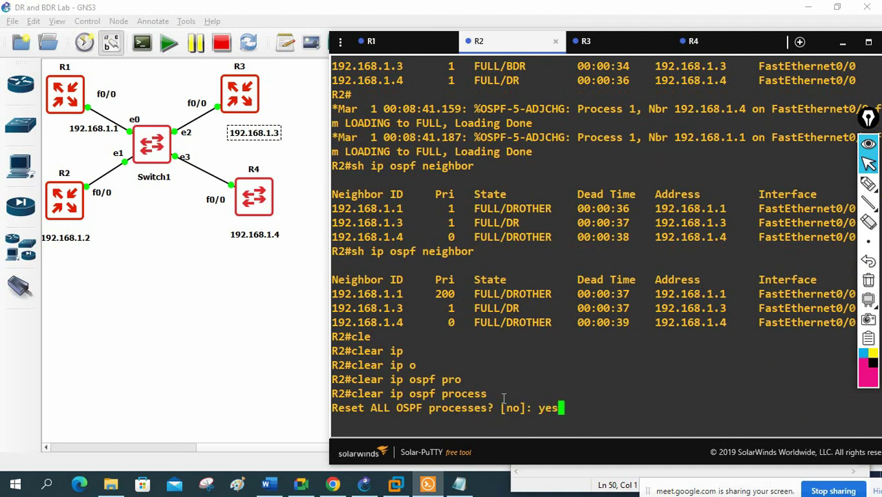
key("Return")
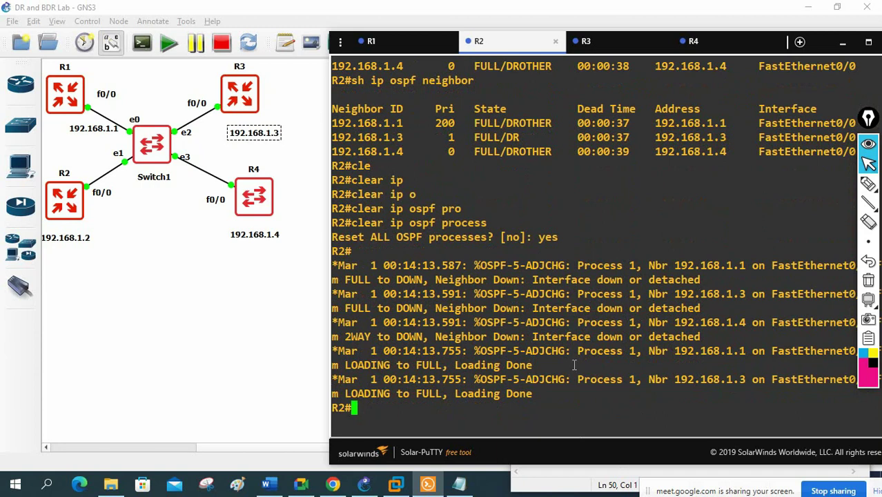
- Recheck R2's OSPF neighbors, marking 192.168.1.1 as the new BDR, then return to R1
key("Up")
key("Up")
key("Up")
key("Up")
key("Up")
key("Up")
key("Up")
key("Return")
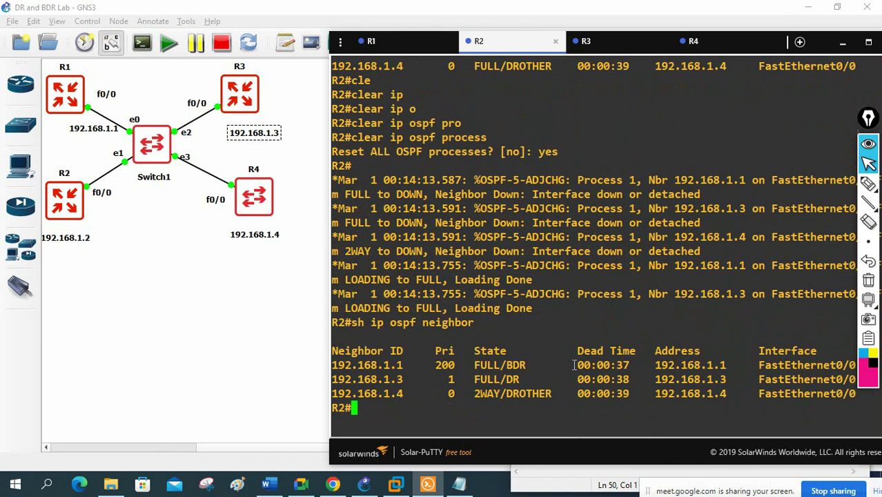
left_click_drag(530, 364, 478, 375)
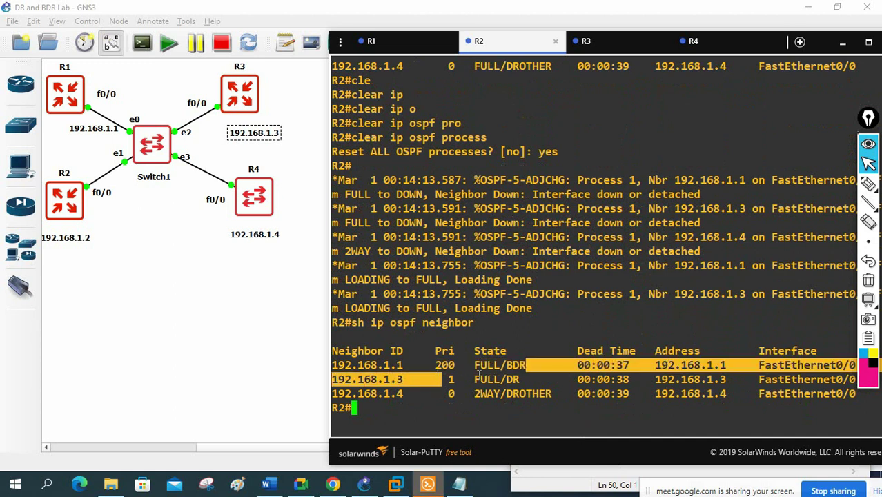
left_click(534, 364)
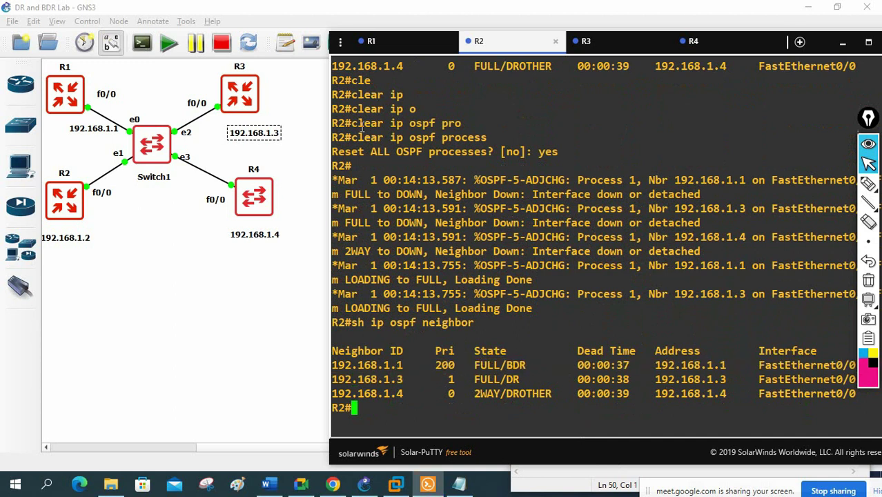
left_click(387, 54)
- Reset all OSPF processes on R1 with clear ip ospf process, confirming yes
left_click_drag(392, 160, 396, 160)
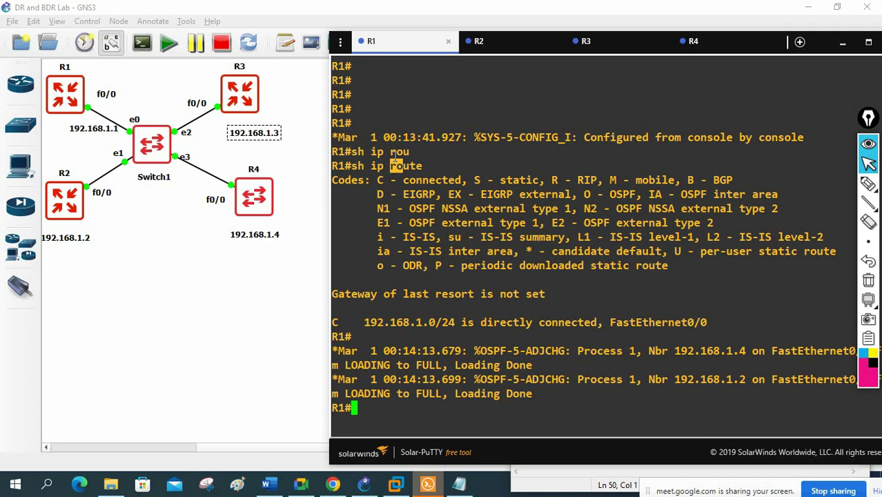
type("cle")
key("Tab")
type("ip")
key("Tab")
type("o")
key("Tab")
type("pro")
key("Tab")
key("Return")
type("yes")
key("Return")
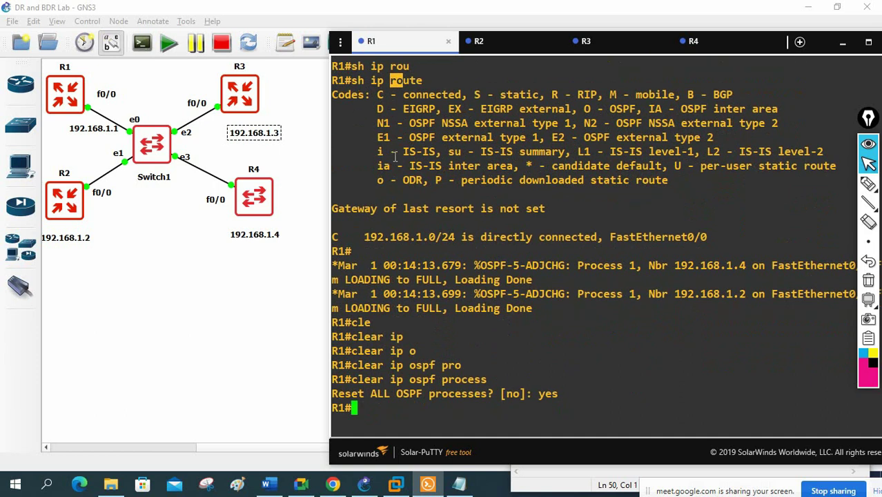
- On R3, exit interface and configuration modes back to the privileged prompt
left_click(586, 41)
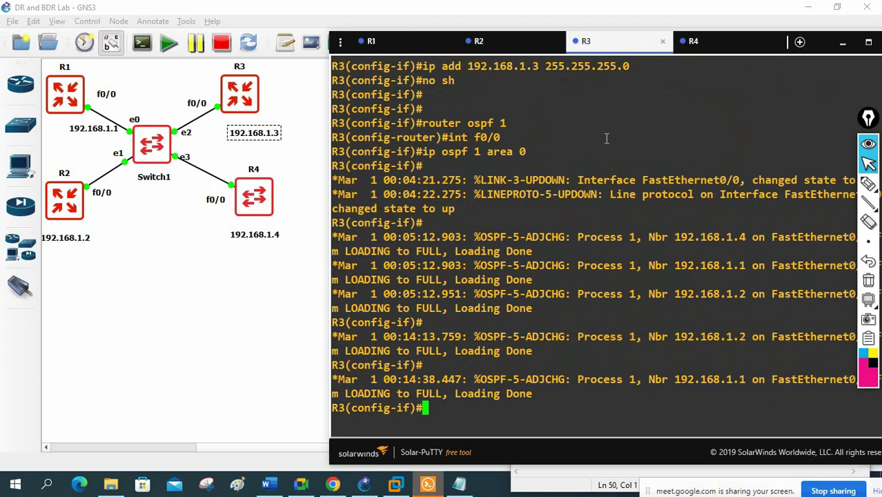
type("exit")
key("Return")
key("Return")
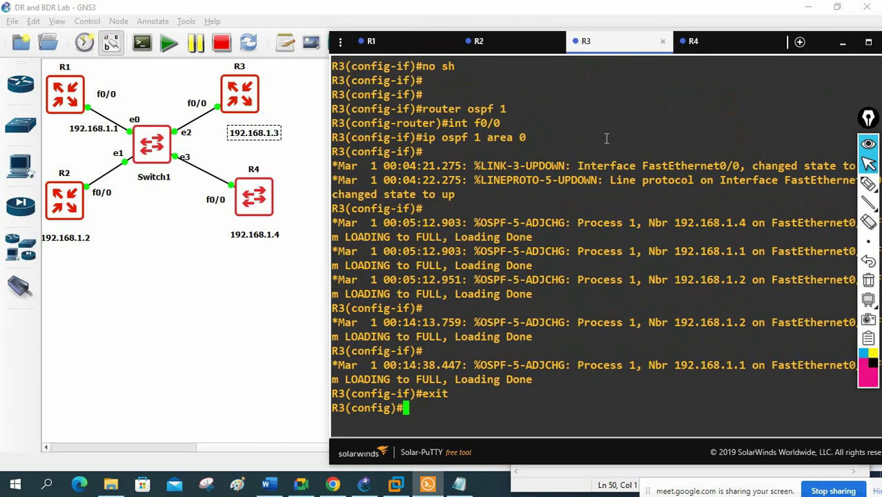
type("cle")
key("Tab")
key("BackSpace")
key("BackSpace")
key("BackSpace")
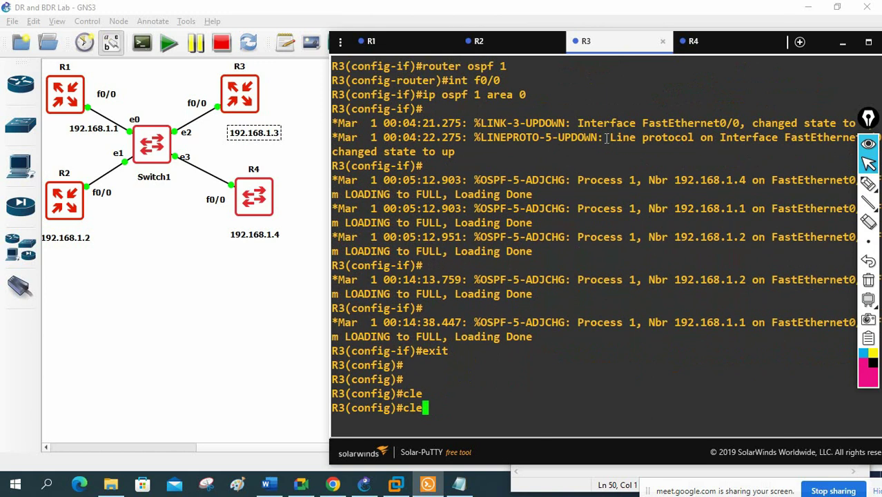
type("cl")
key("Tab")
key("BackSpace")
key("BackSpace")
type("exit")
key("Return")
- Reset all OSPF processes on R3 with clear ip ospf process, confirming yes
type("cle")
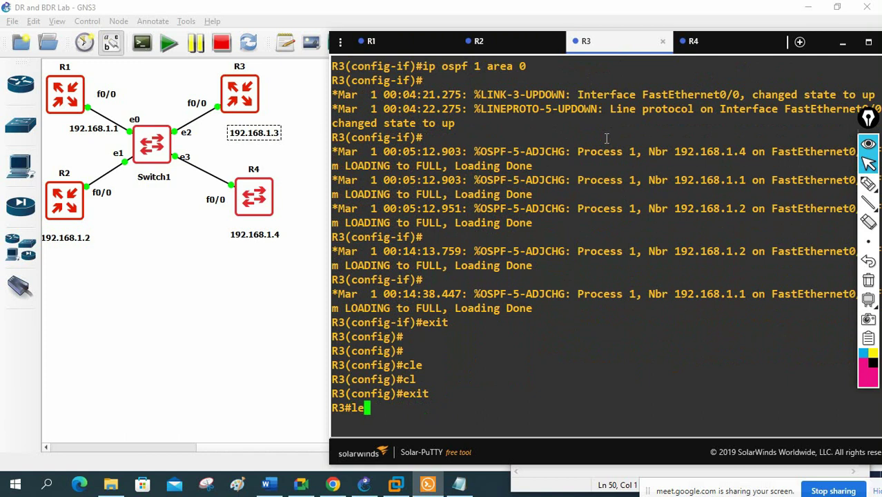
key("Tab")
type("ip")
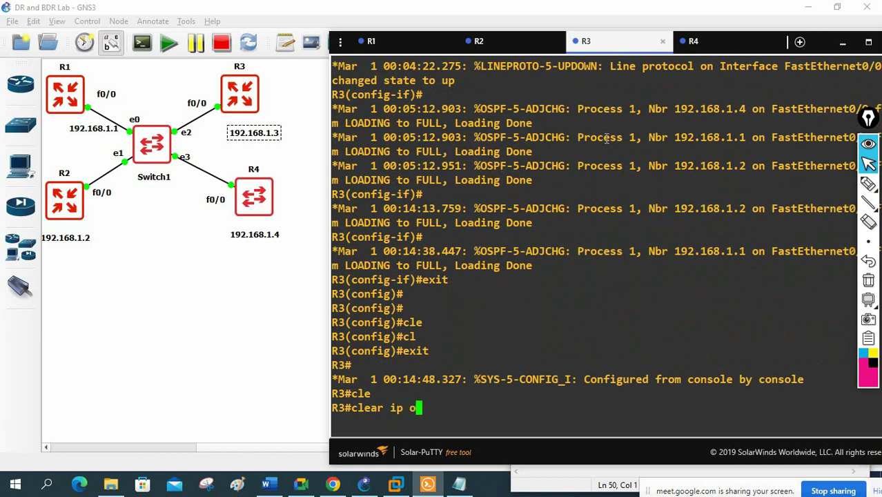
type(" os")
key("Tab")
type("pro")
key("Tab")
key("Return")
type("yes")
key("Return")
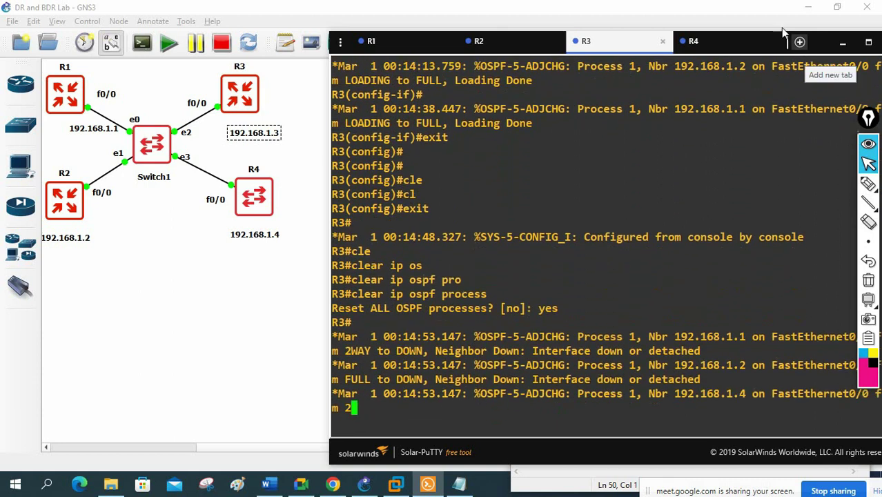
- Reset all OSPF processes on R4, confirming yes, and bring up R1's console
left_click(722, 39)
type("cle")
key("Tab")
type("ip o")
key("Tab")
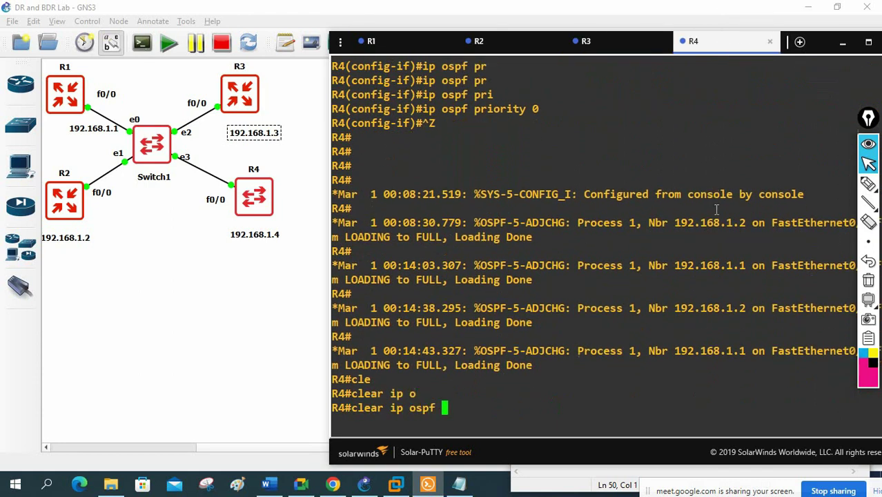
key("Return")
type("cl")
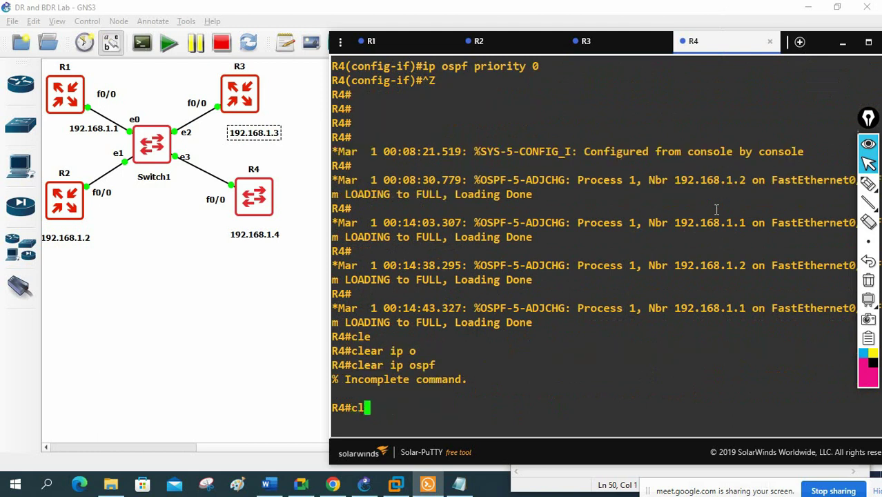
key("Tab")
type("e")
key("Tab")
type("ip osp")
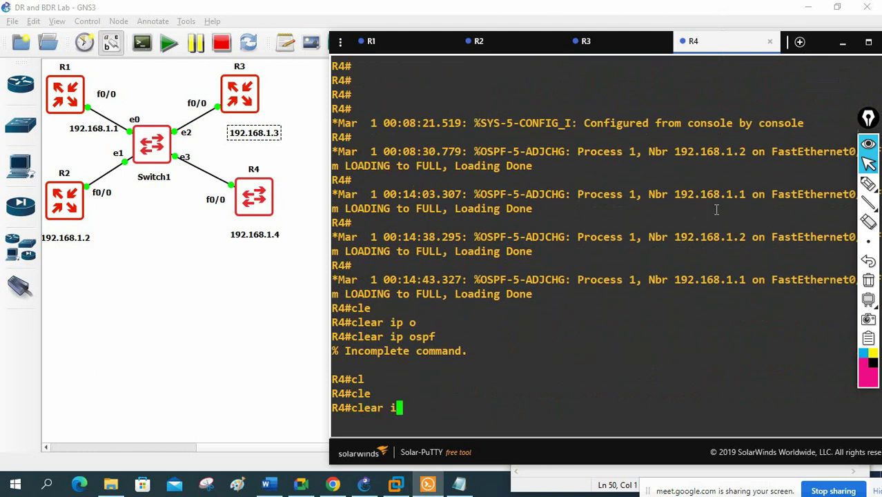
key("Tab")
type("p")
key("Tab")
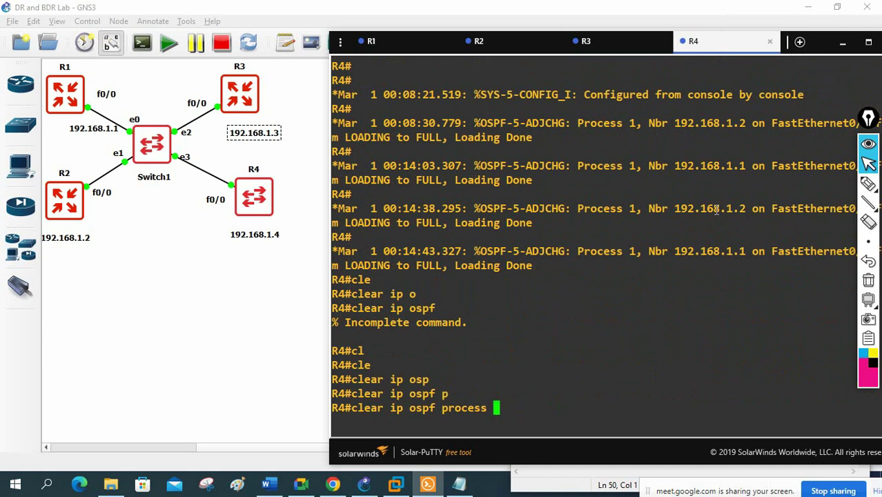
key("Return")
type("yes")
key("Return")
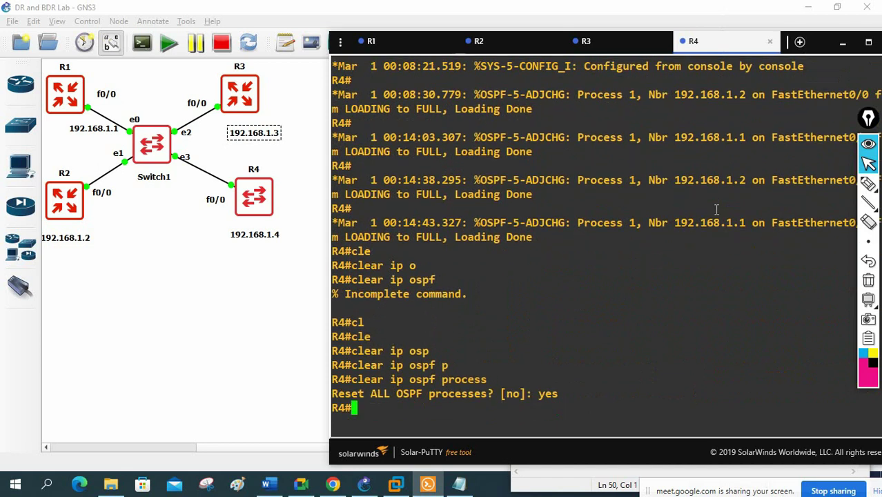
left_click(428, 41)
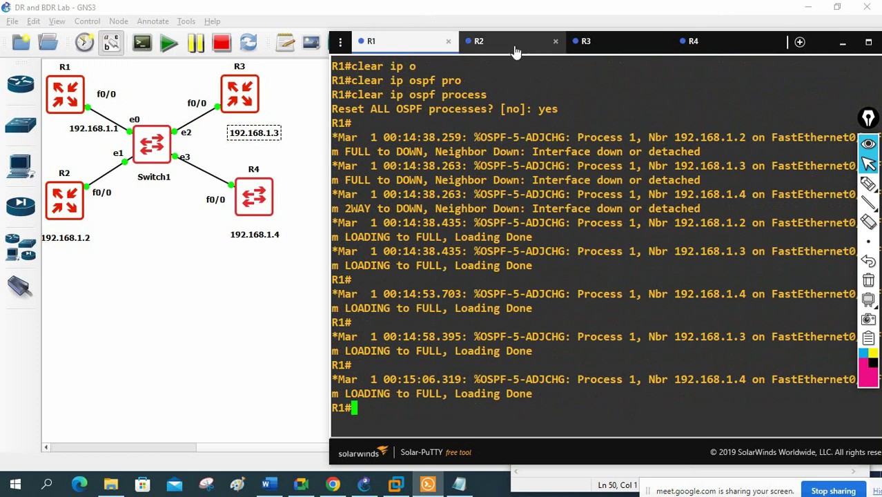
- Rerun show ip ospf neighbor on R2, highlight 192.168.1.1's FULL/BDR row, then return to R1
left_click(478, 41)
key("Up")
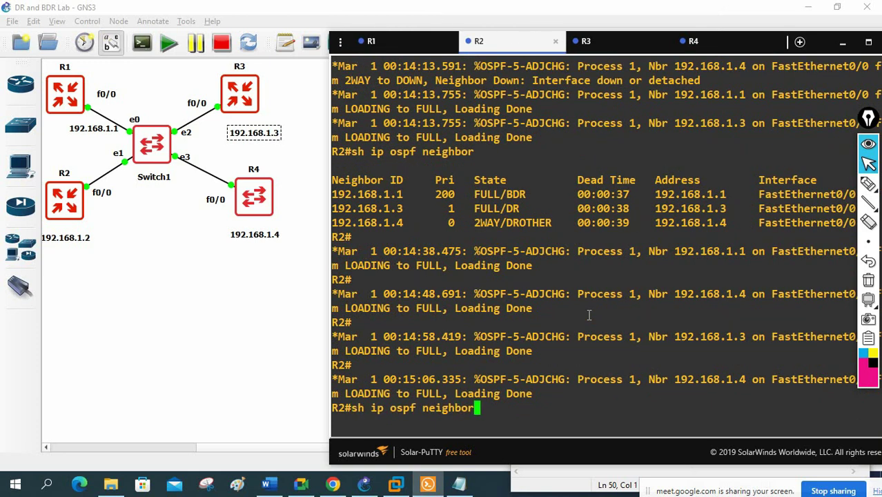
key("Return")
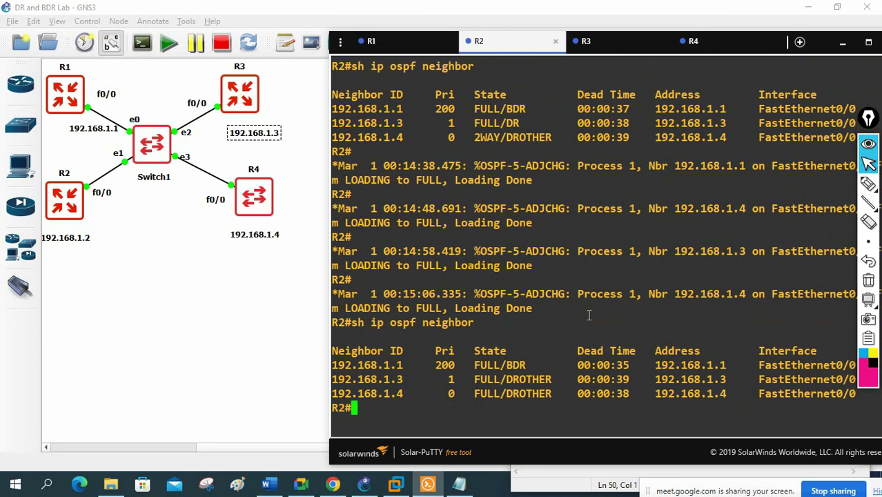
key("Return")
key("Up")
key("Return")
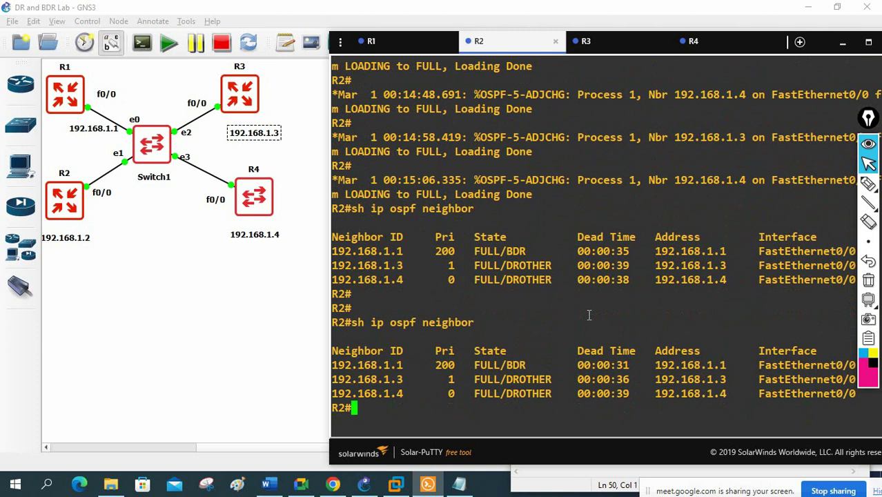
left_click_drag(530, 364, 338, 368)
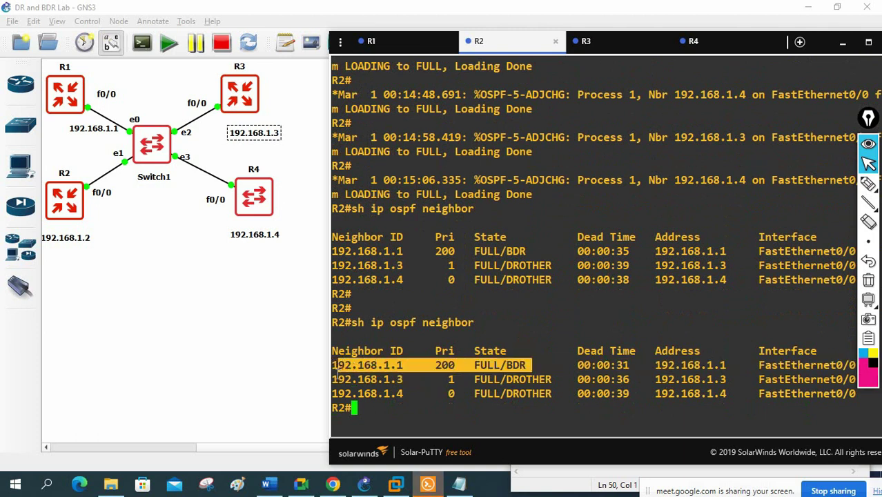
left_click(371, 41)
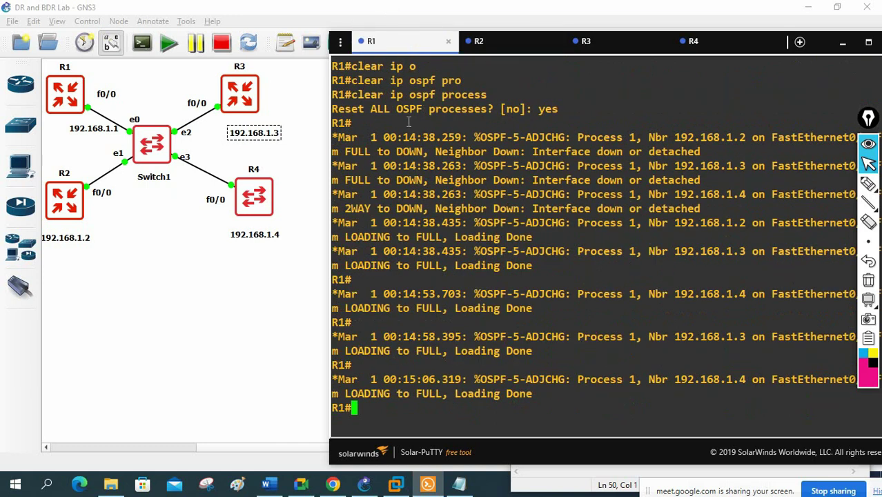
- Reset all OSPF processes on R1 again with clear ip ospf process, confirming yes
key("Return")
key("Return")
key("Return")
key("Return")
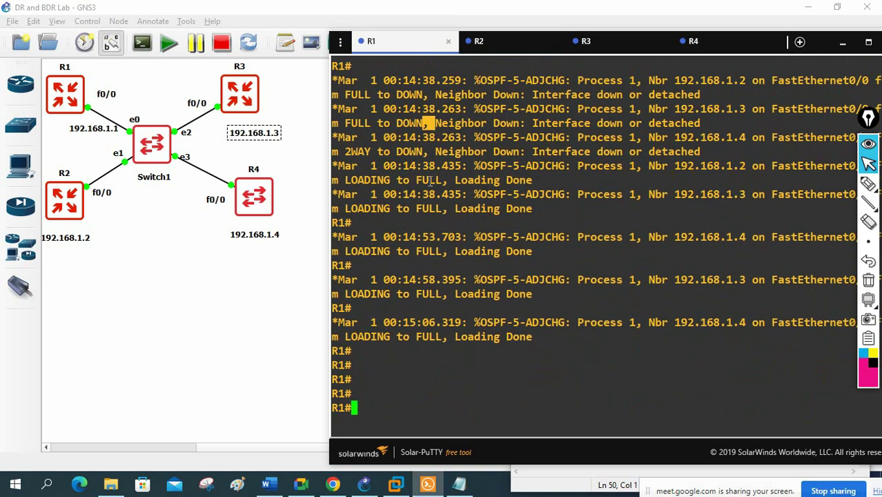
type("cle")
key("Tab")
type("ip osp")
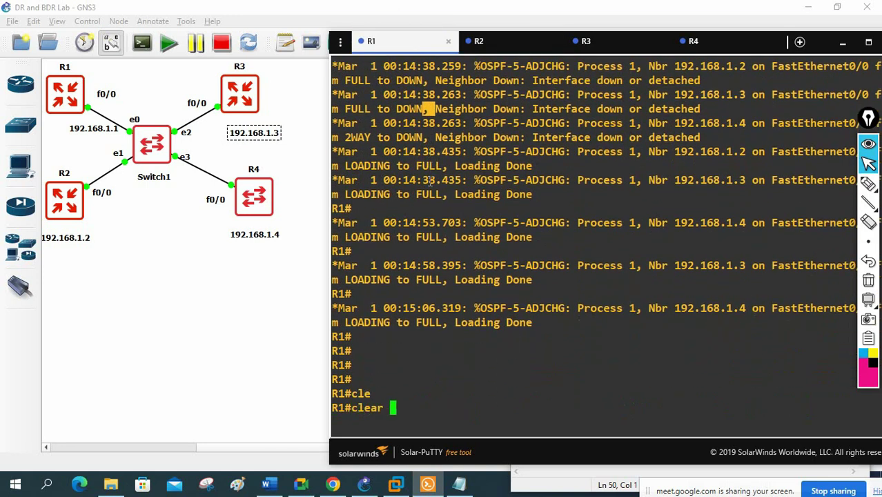
key("Tab")
type("peo")
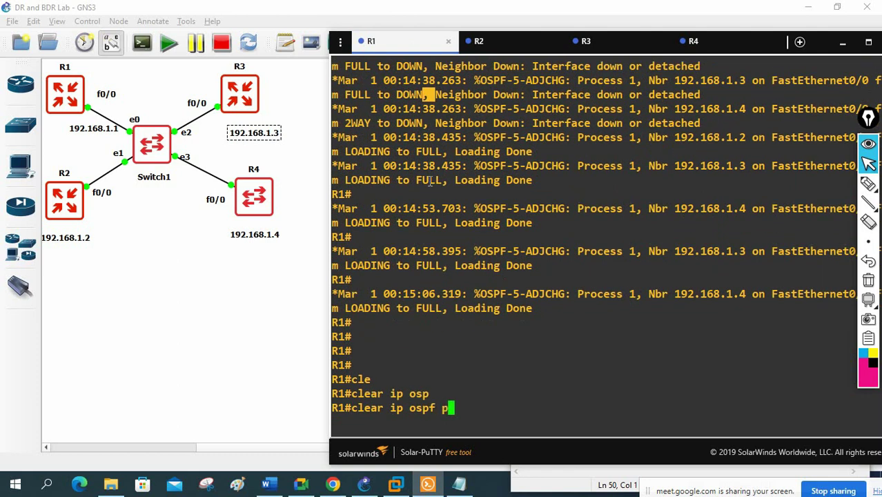
key("Tab")
key("BackSpace")
key("BackSpace")
type("pr")
key("Tab")
key("BackSpace")
key("BackSpace")
key("Tab")
key("Return")
type("yes")
key("Return")
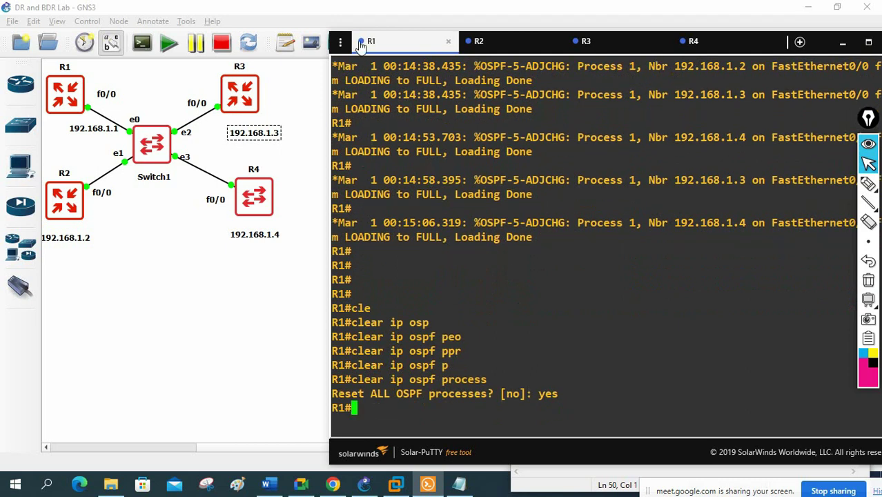
- On R2, rerun show ip ospf neighbor and mark BDR and priorities 200 and 1, then erase marks
left_click(503, 43)
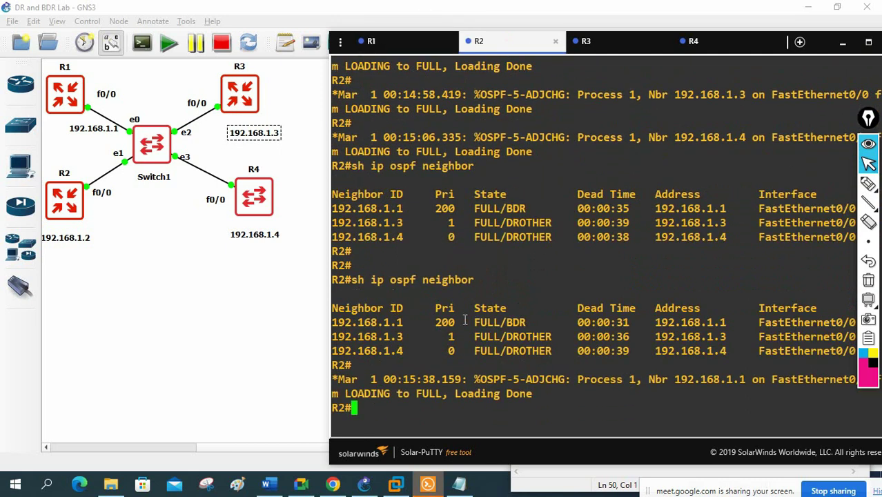
key("Return")
key("Return")
key("Return")
key("Up")
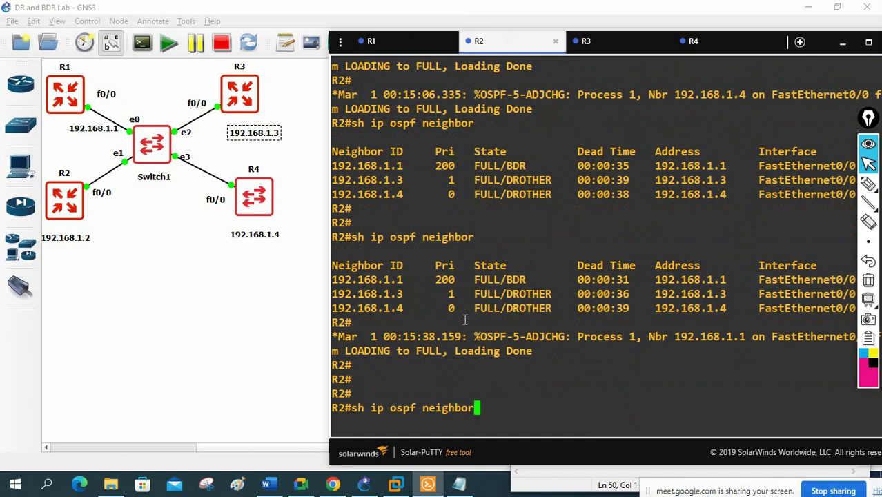
key("Return")
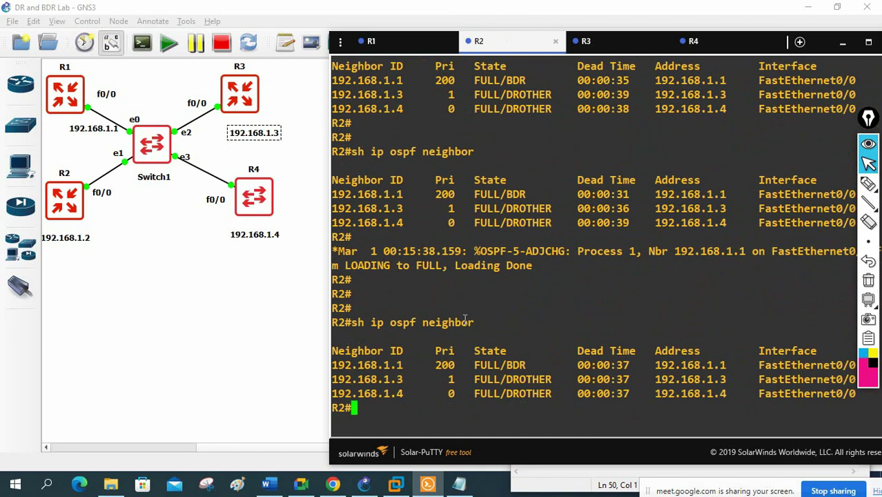
left_click(869, 183)
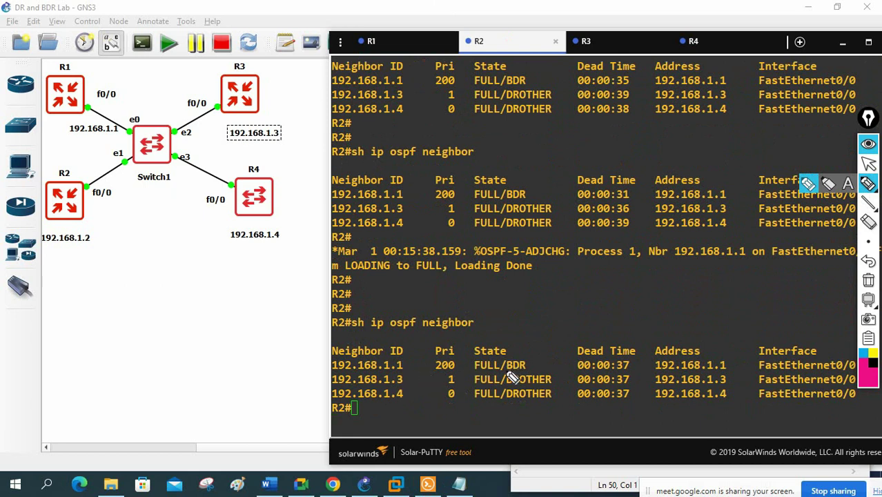
left_click_drag(509, 371, 528, 371)
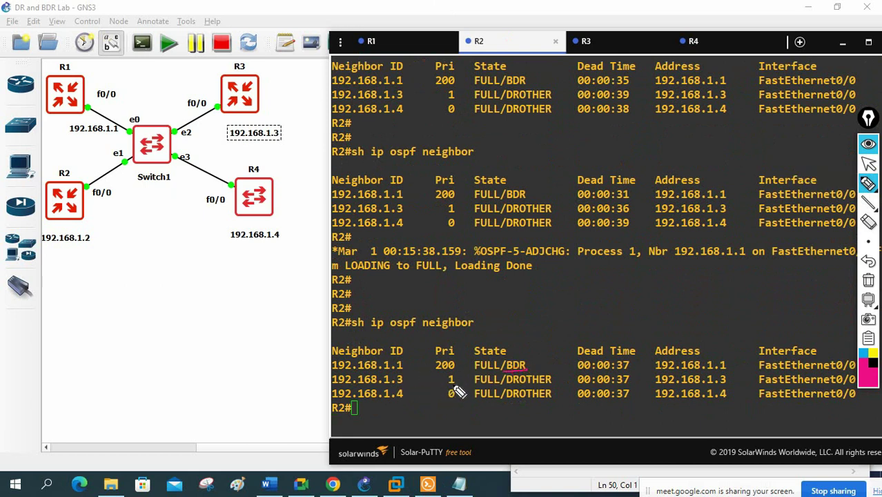
mouse_move(457, 382)
left_mouse_down()
mouse_move(471, 373)
mouse_move(472, 387)
left_mouse_up()
left_click_drag(447, 367, 516, 326)
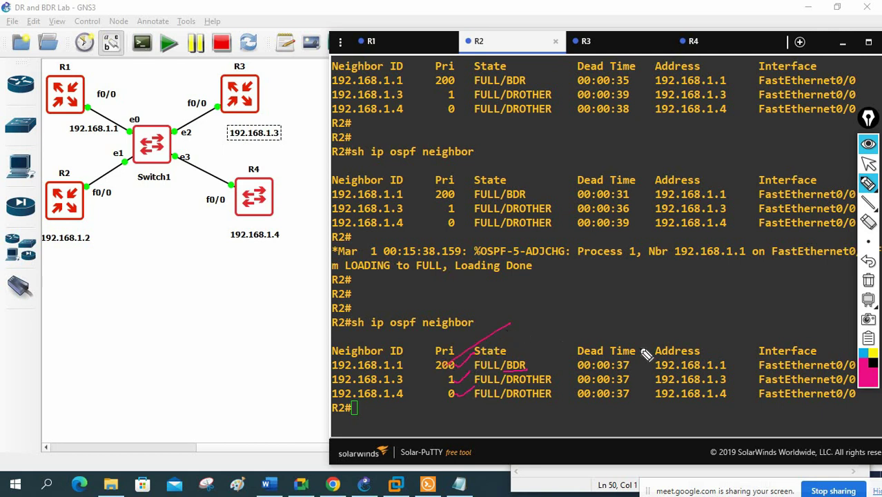
left_click(869, 281)
left_click(868, 164)
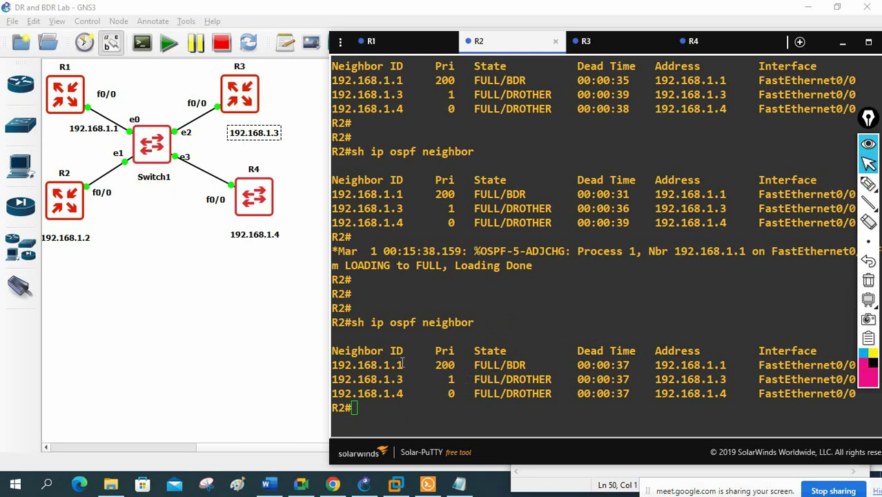
left_click(420, 44)
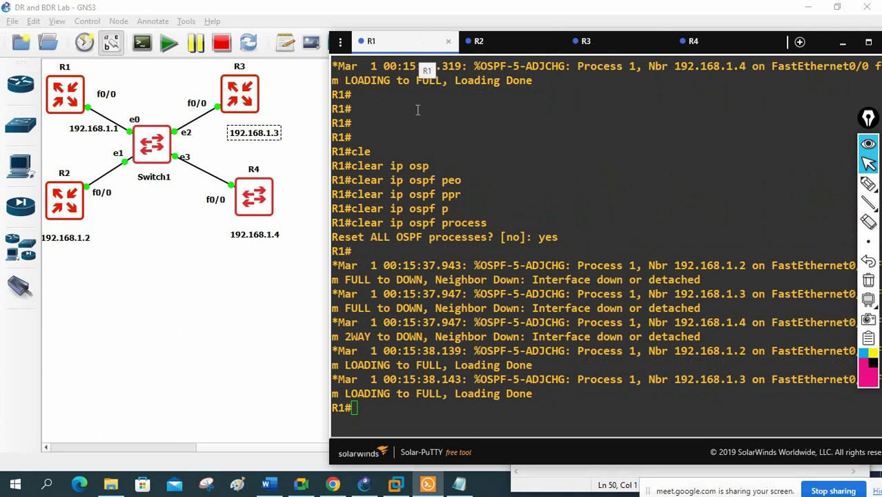
- Show R1's OSPF neighbor table with 192.168.1.2 as DR and 192.168.1.3 as BDR
left_click_drag(449, 151, 452, 159)
key("Return")
key("Return")
key("Return")
type("sh i")
type("p ro")
key("BackSpace")
key("BackSpace")
type("os")
key("Tab")
type("ne")
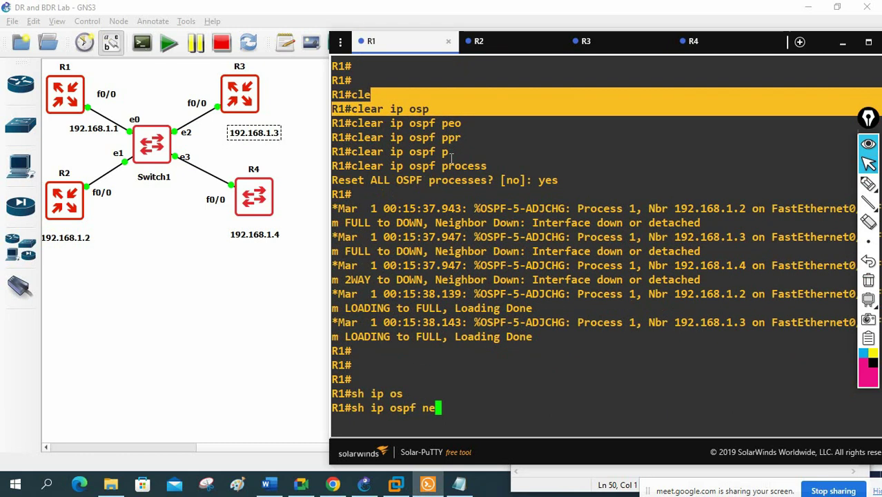
key("Tab")
key("Return")
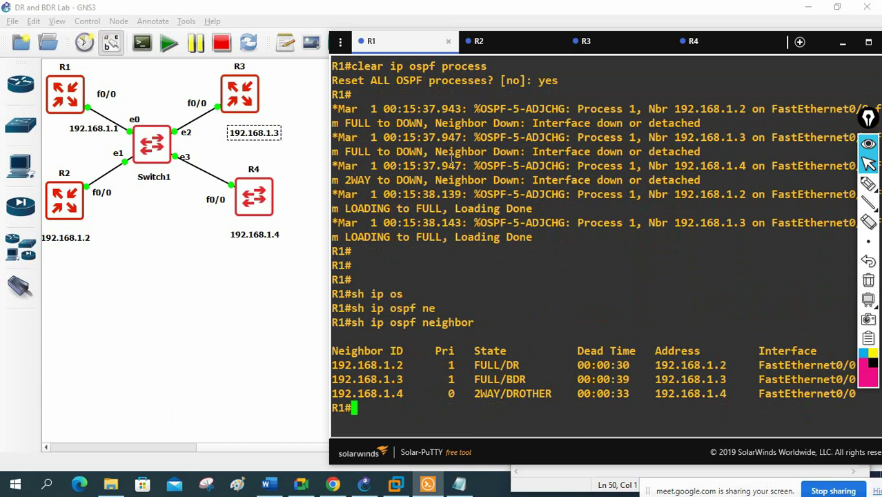
double_click(452, 366)
left_click(450, 372)
- Reset all OSPF processes on R2 with clear ip ospf process, confirming yes
left_click(518, 43)
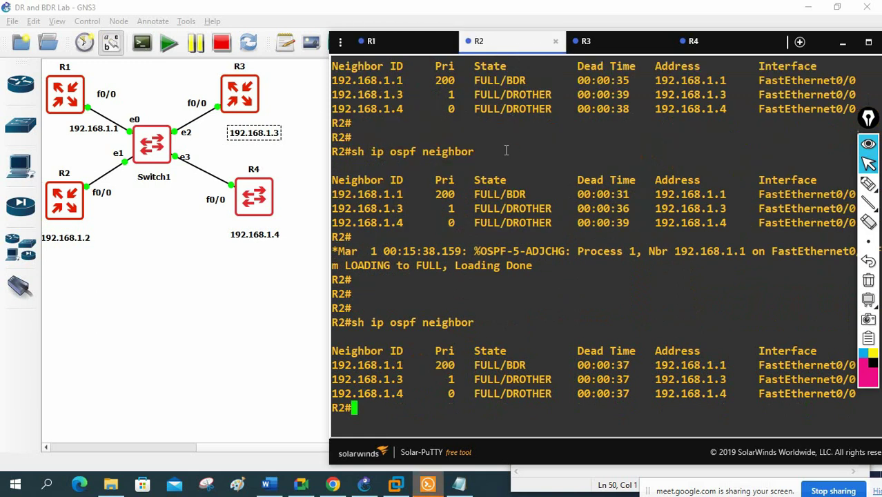
type("cle")
key("Tab")
type("ip os")
key("Tab")
type("pro")
key("Tab")
key("Return")
type("yes")
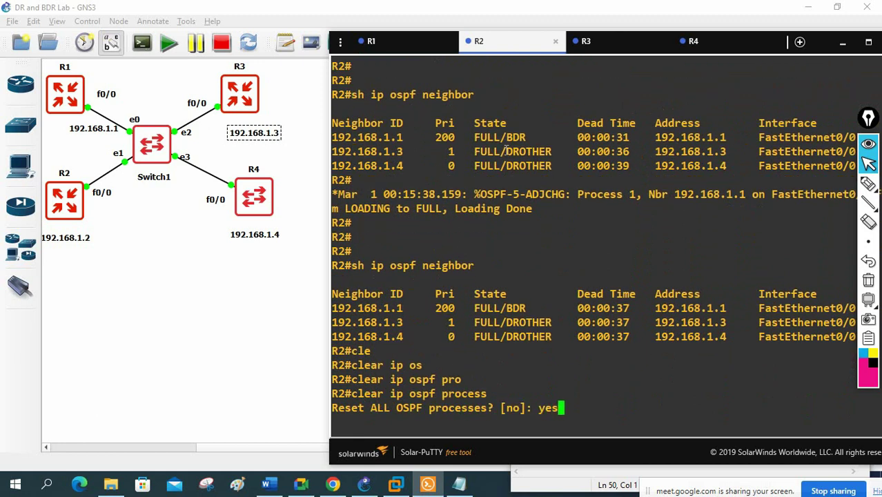
key("Return")
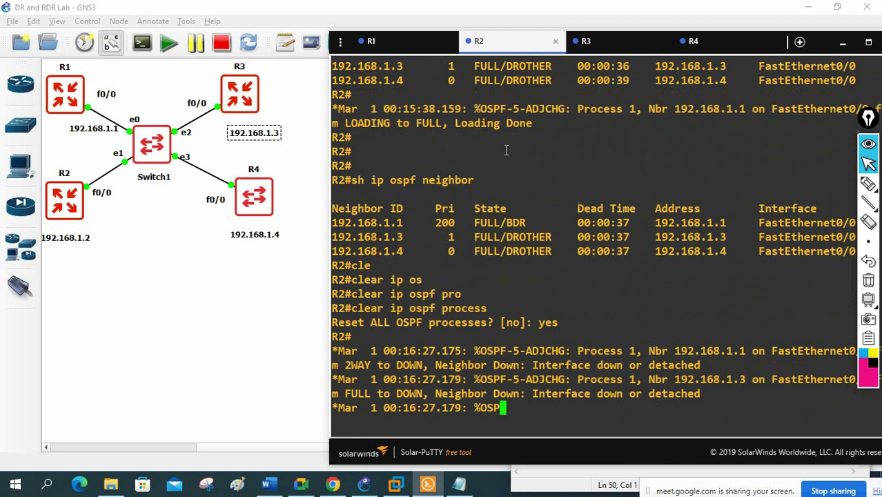
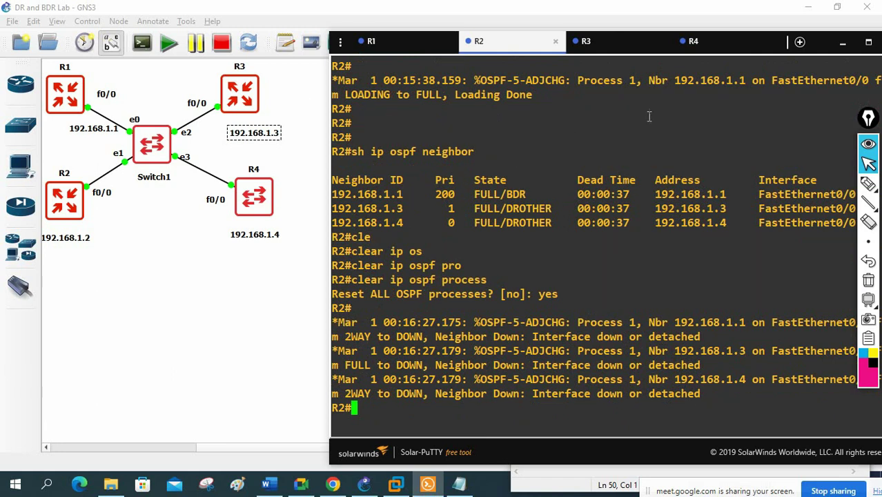
- Rerun 'sh ip ospf neighbor' on R2 and highlight the 192.168.1.3 EXSTART/DR row
key("Up")
key("Up")
key("Up")
key("Up")
key("Up")
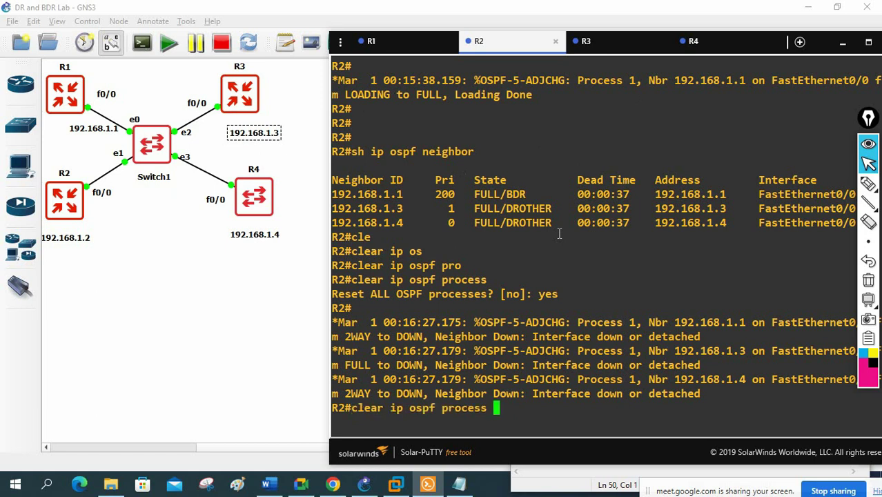
key("Return")
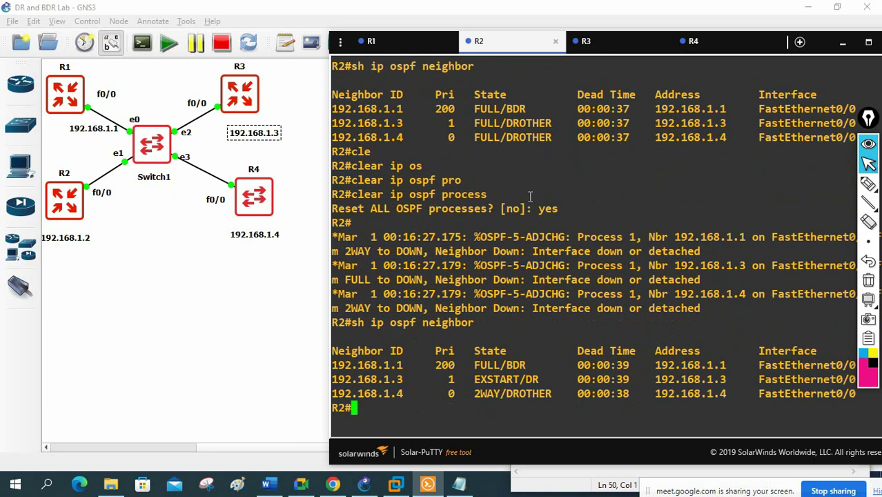
left_click_drag(546, 337, 325, 338)
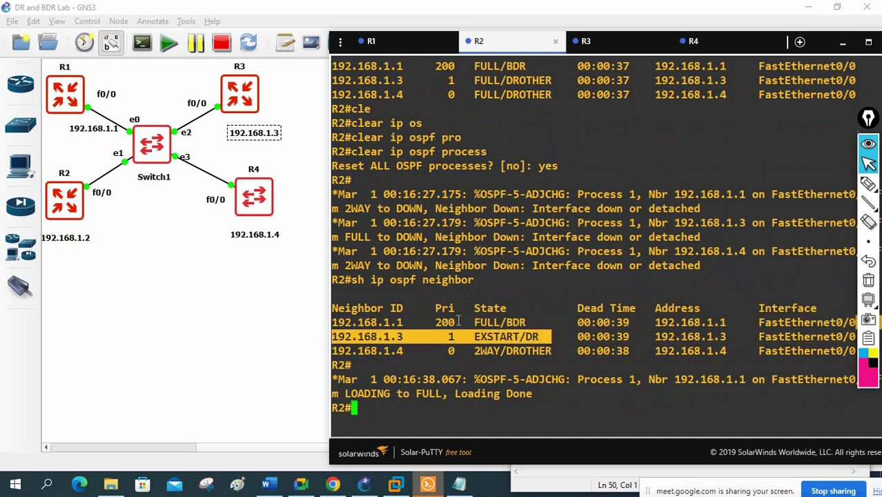
- On R1, run 'sh ip ospf neighbor' twice, showing 192.168.1.3 as DR
left_click(395, 46)
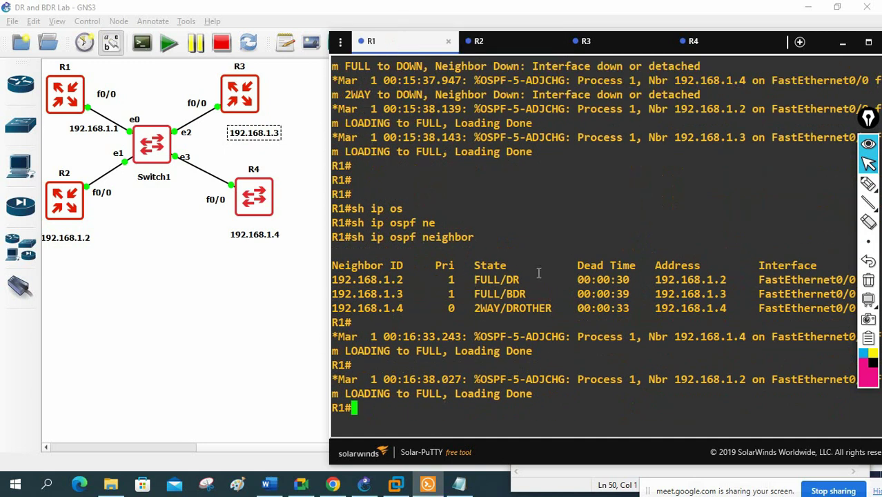
key("Return")
key("Return")
key("Return")
key("Up")
key("Up")
key("Down")
key("Up")
key("Down")
key("Up")
key("Down")
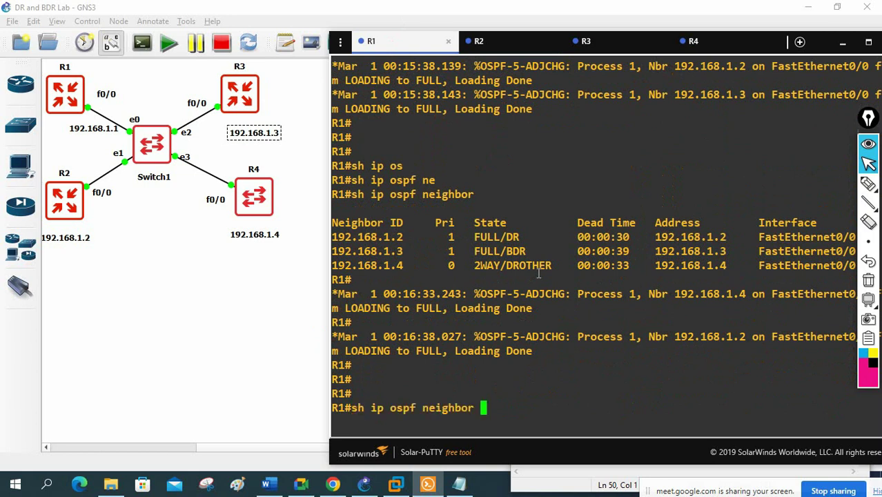
key("Return")
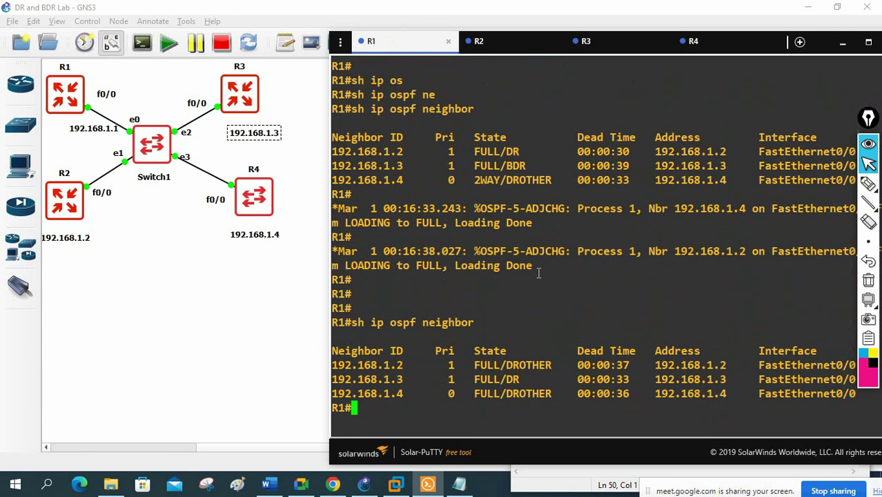
key("Up")
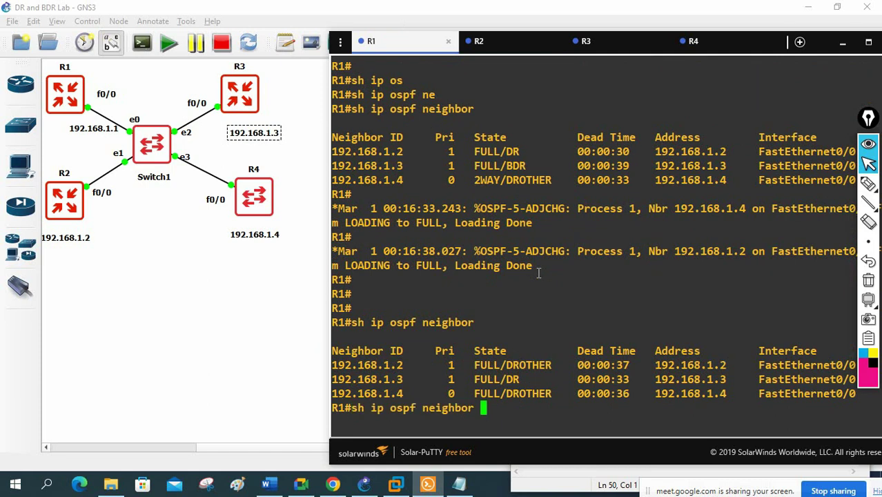
key("Return")
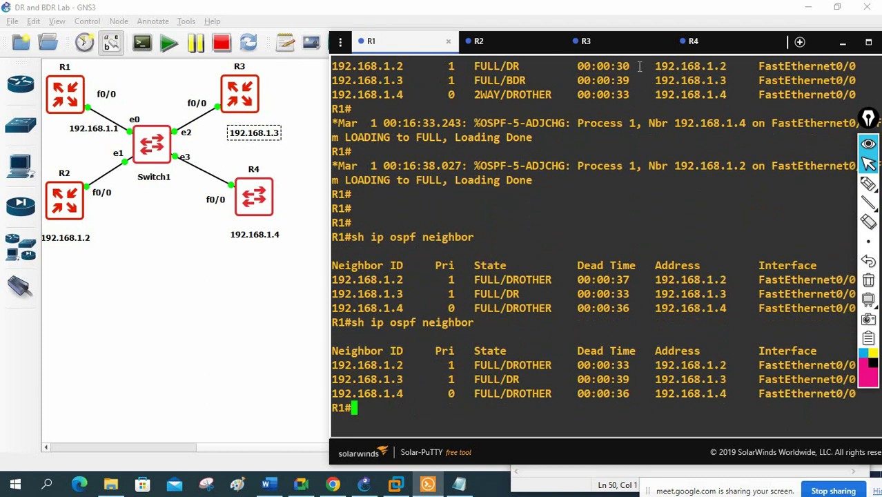
- Switch to the R4 session and clear the recalled command from its prompt
left_click(728, 39)
key("Return")
key("Return")
key("Up")
key("Up")
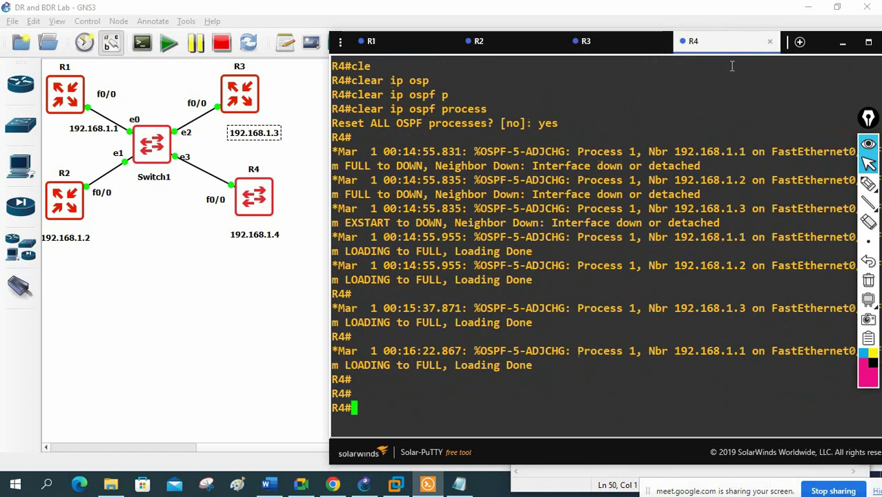
key("BackSpace")
key("BackSpace")
key("BackSpace")
key("BackSpace")
key("BackSpace")
key("BackSpace")
key("BackSpace")
key("Up")
key("Up")
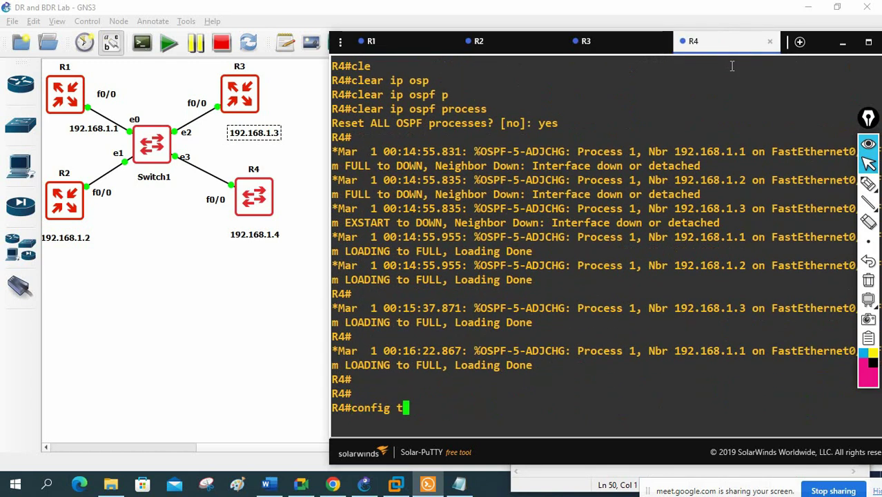
key("BackSpace")
key("BackSpace")
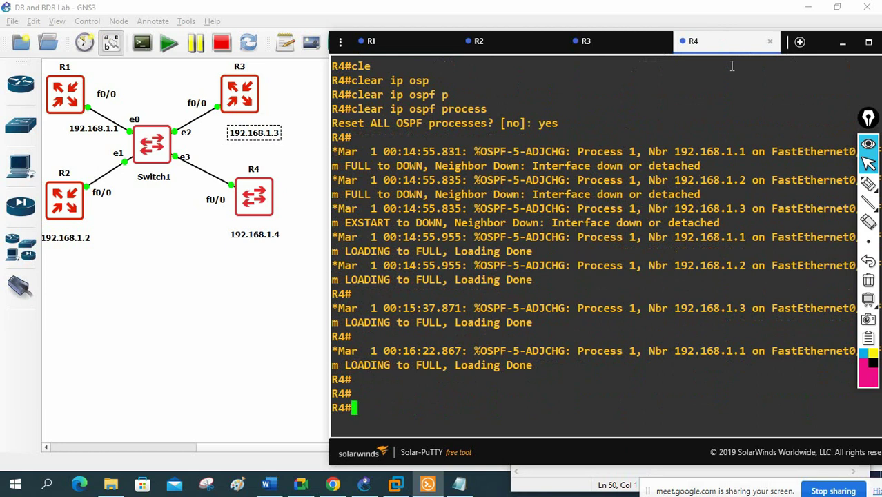
- Run 'show ip ospf neighbor' on R4 and highlight the 192.168.1.1 FULL/BDR row
type("sh ip osp")
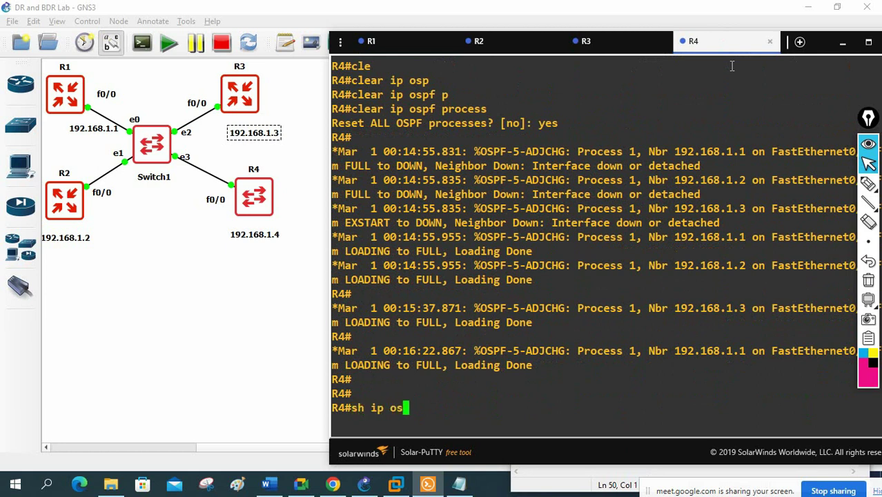
key("Tab")
type("pro")
key("Tab")
key("BackSpace")
key("BackSpace")
key("BackSpace")
key("BackSpace")
key("BackSpace")
key("BackSpace")
key("BackSpace")
key("BackSpace")
key("BackSpace")
type("os")
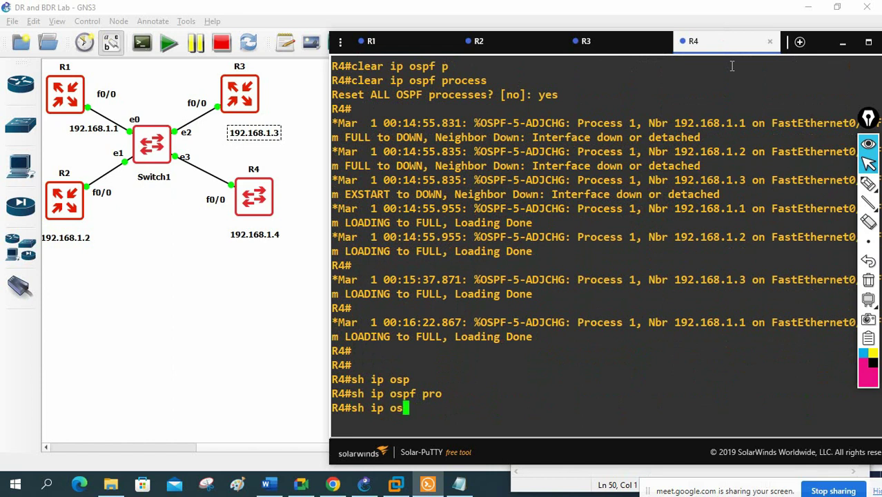
key("Tab")
type("ne")
key("Tab")
key("Return")
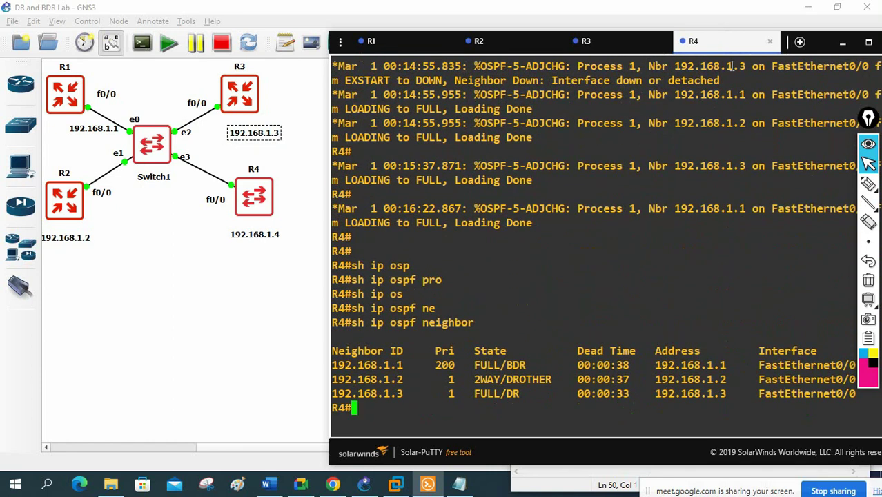
mouse_move(535, 366)
left_mouse_down()
mouse_move(354, 363)
mouse_move(529, 372)
mouse_move(504, 364)
left_mouse_up()
- Run 'wr' on R4, R1, R2 and R3 in turn, then return to R4
type("wr")
key("Return")
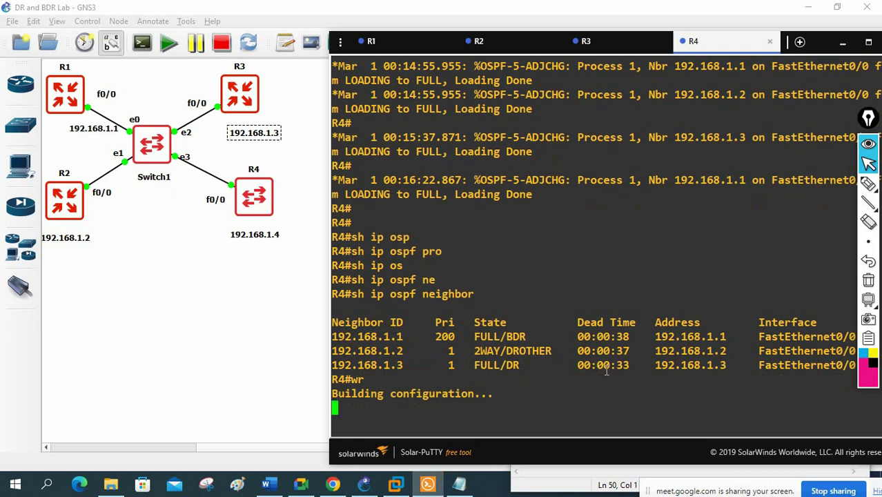
left_click(376, 41)
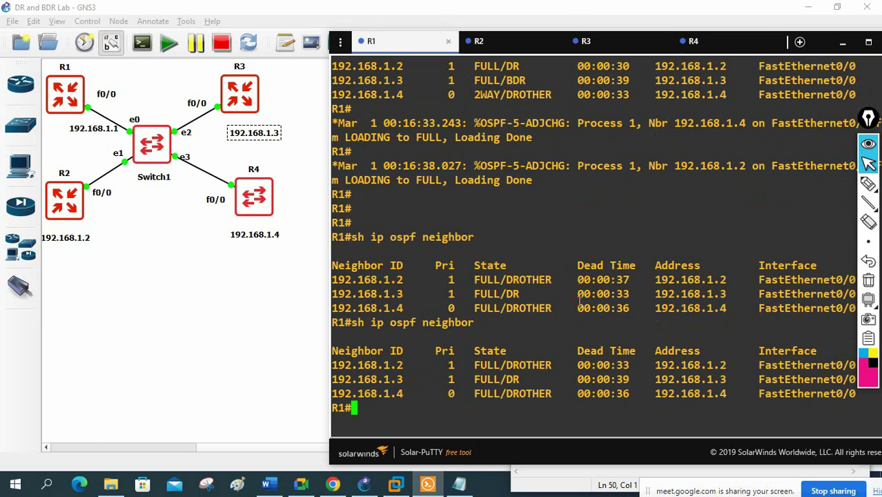
type("wr")
key("Return")
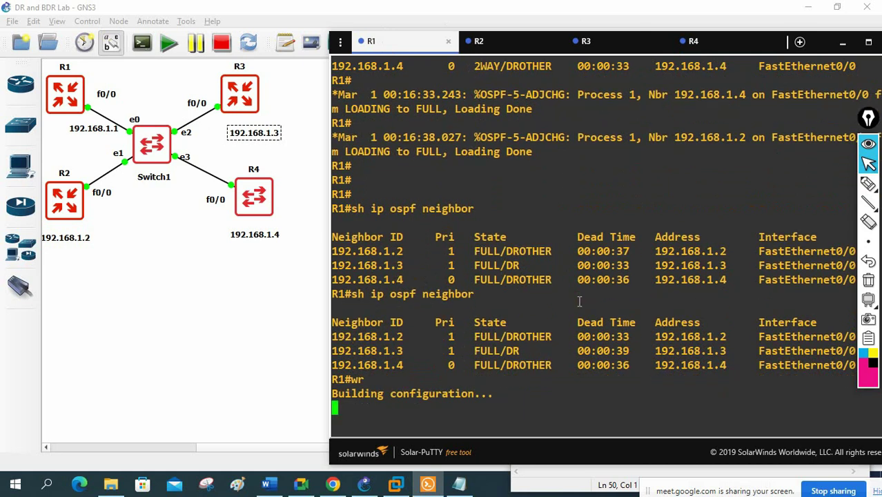
left_click(512, 40)
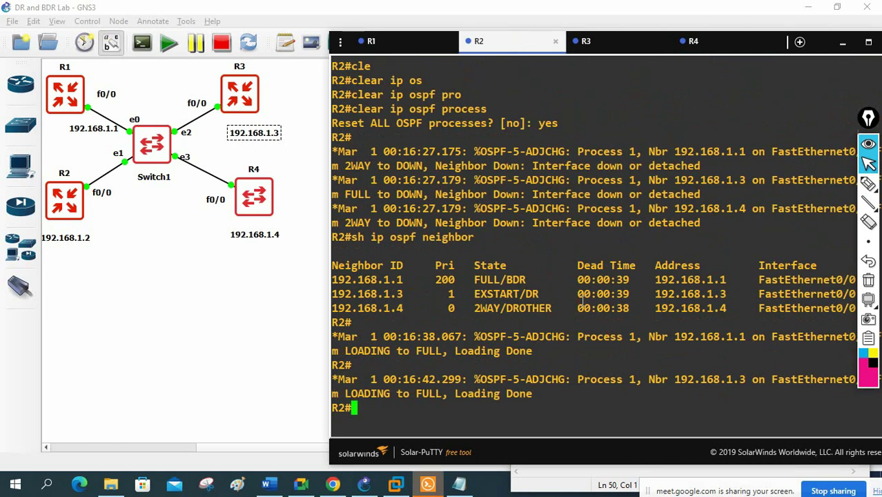
type("wr")
key("Return")
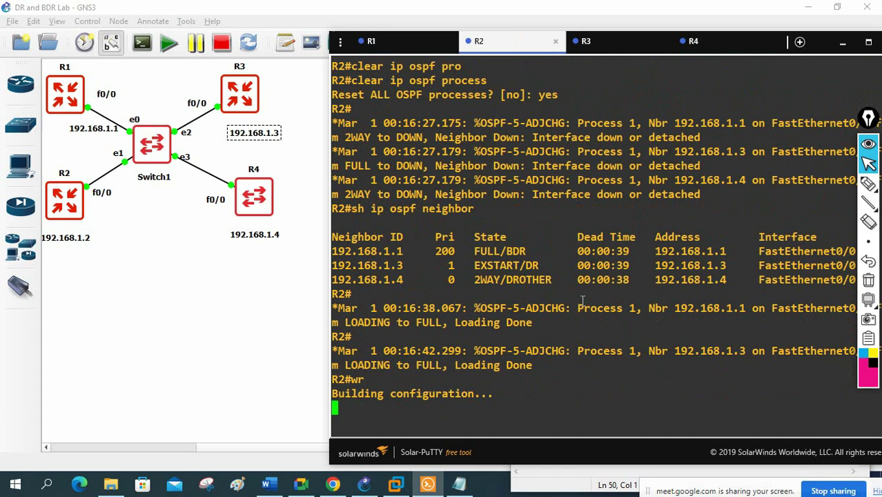
left_click(611, 42)
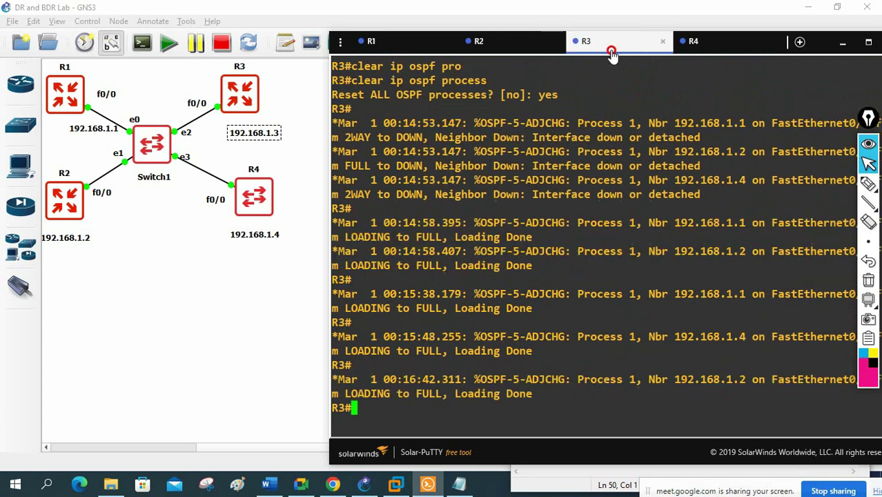
type("wr")
key("Return")
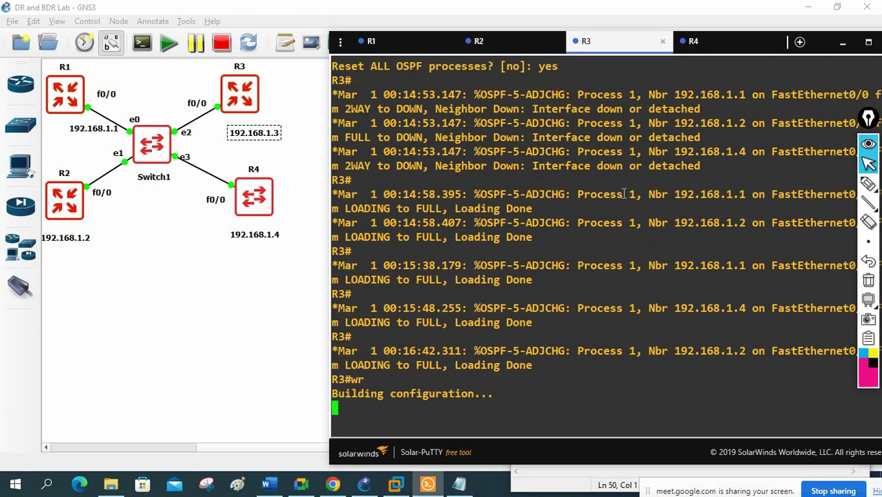
left_click(736, 48)
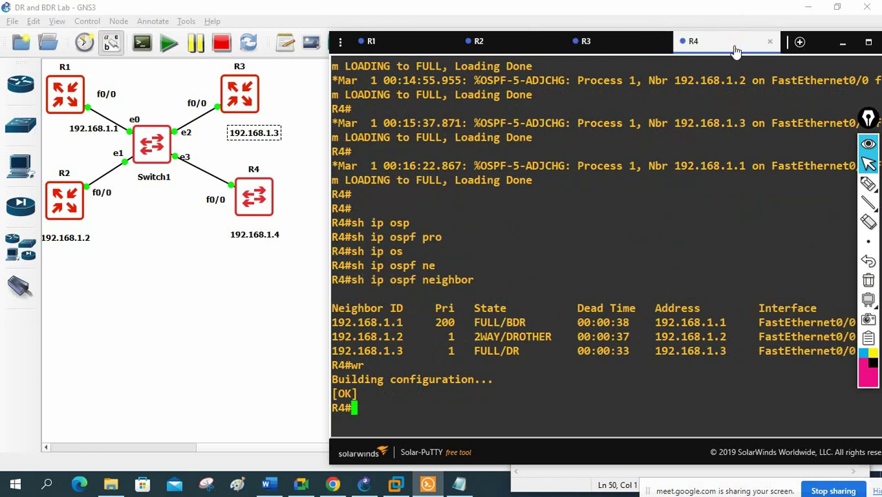
- Start routers R1, R3 and R4 from their right-click menus
right_click(57, 97)
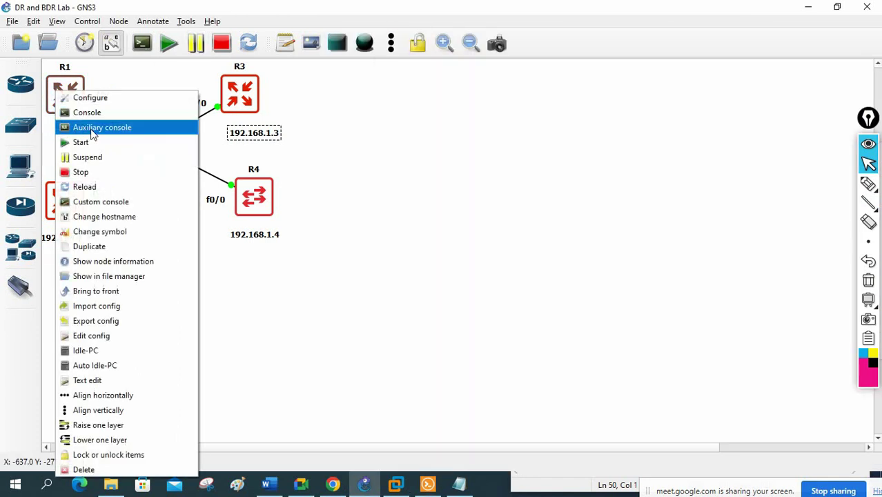
left_click(92, 143)
right_click(245, 91)
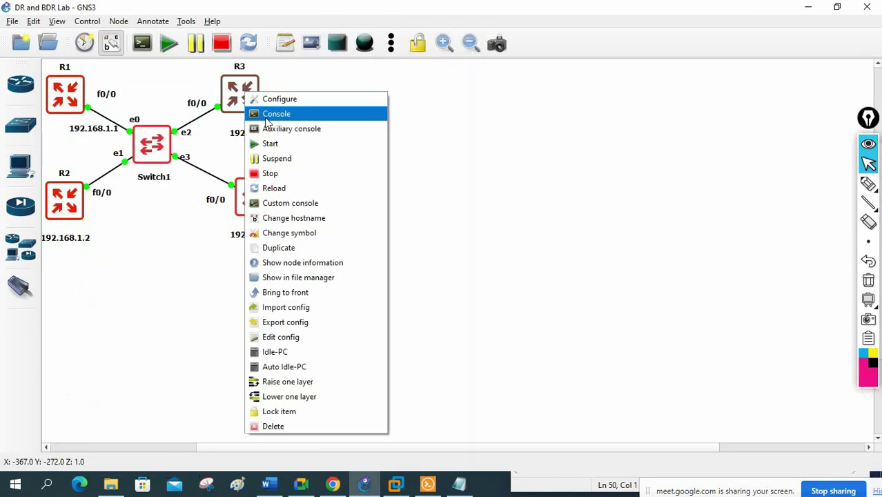
left_click(265, 143)
right_click(250, 215)
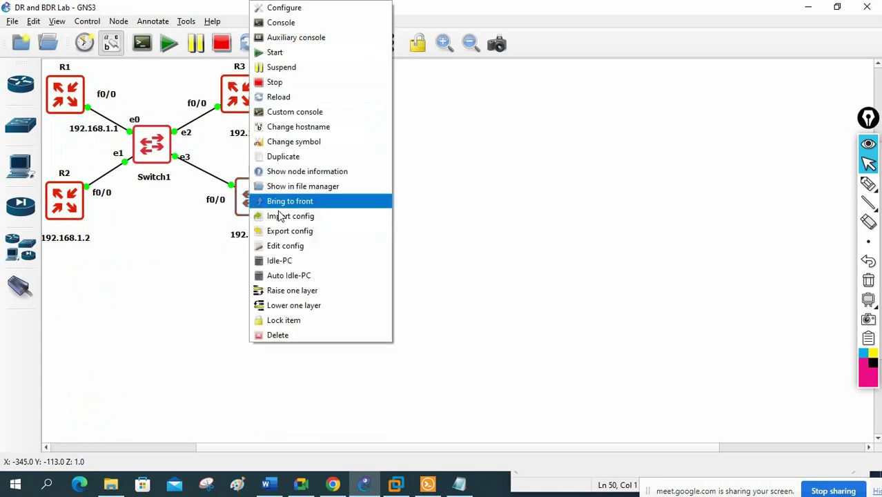
left_click(284, 53)
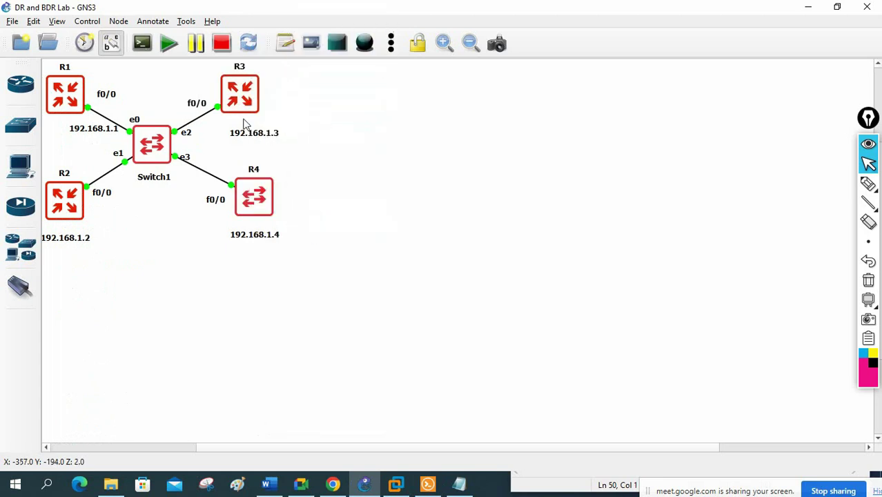
- Stop all four routers: R2, R1, R3 and R4
right_click(71, 201)
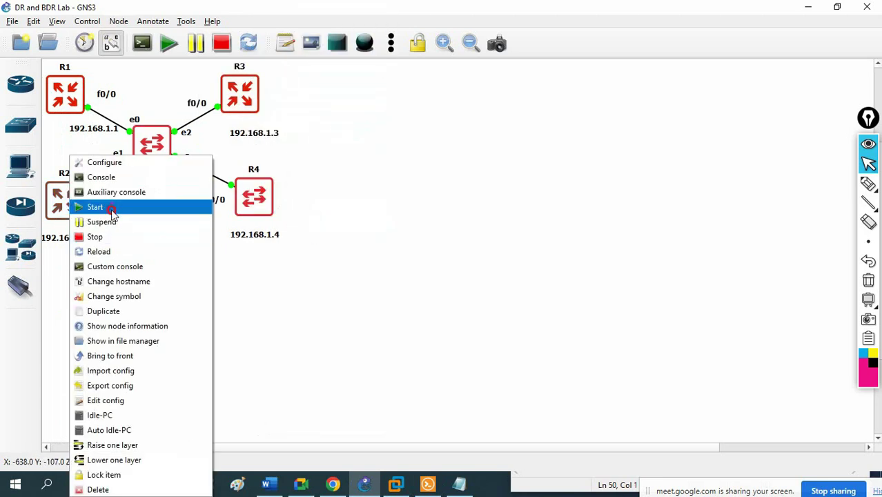
left_click(113, 237)
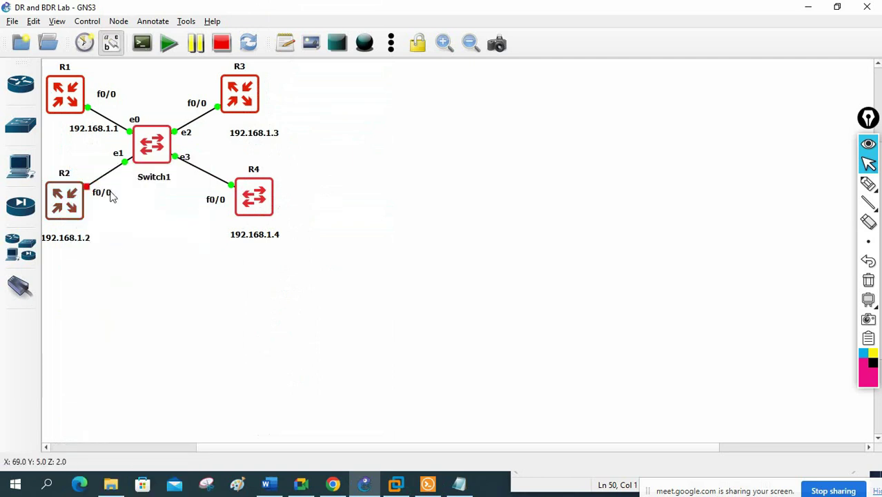
right_click(64, 88)
left_click(108, 170)
right_click(243, 91)
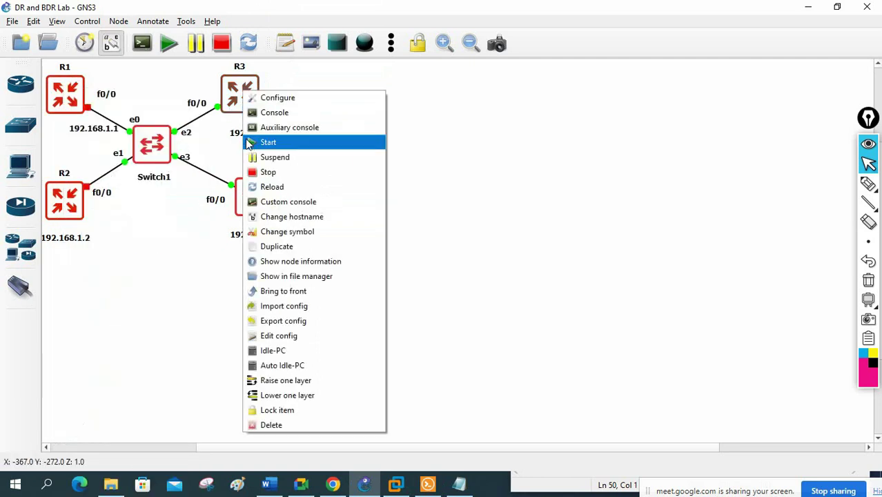
left_click(252, 172)
right_click(250, 197)
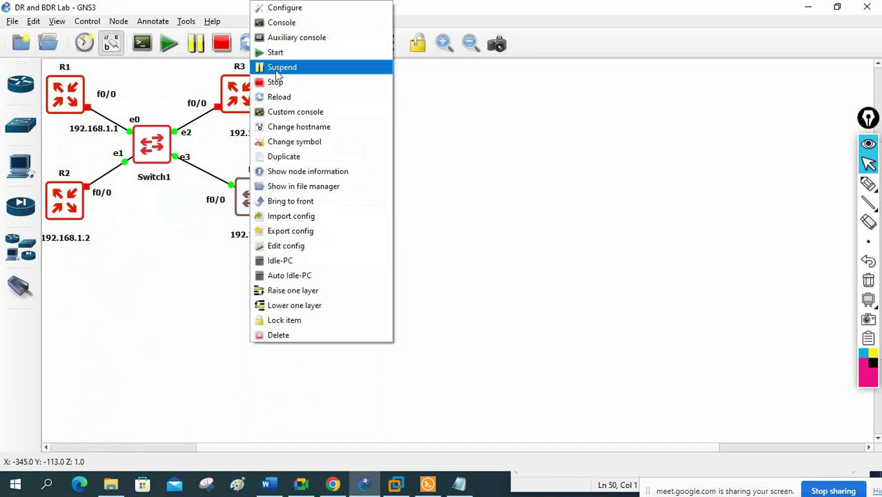
left_click(275, 81)
- Start R1, R2, R4 and R3 again so every link to Switch1 is up
right_click(61, 90)
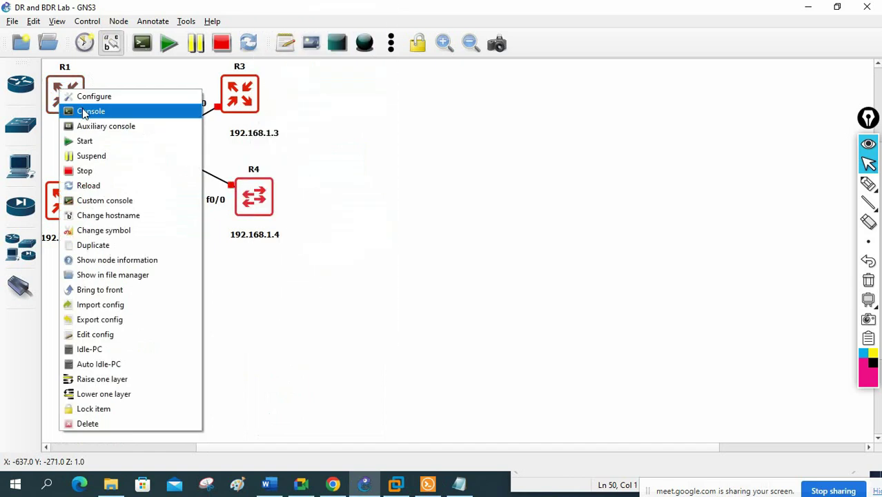
left_click(90, 141)
right_click(250, 84)
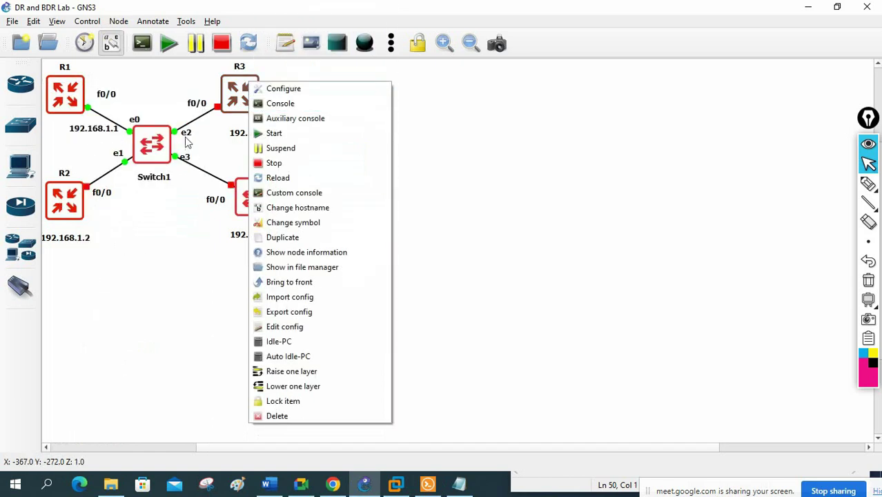
right_click(57, 211)
left_click(97, 205)
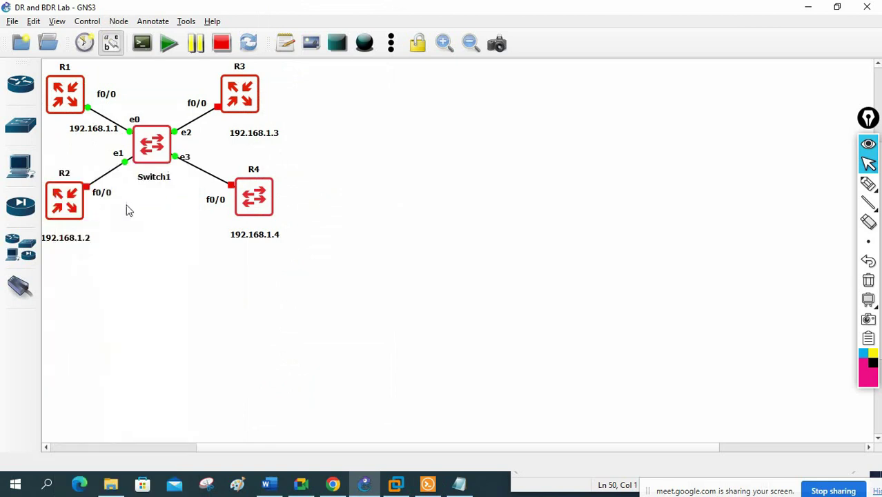
right_click(254, 199)
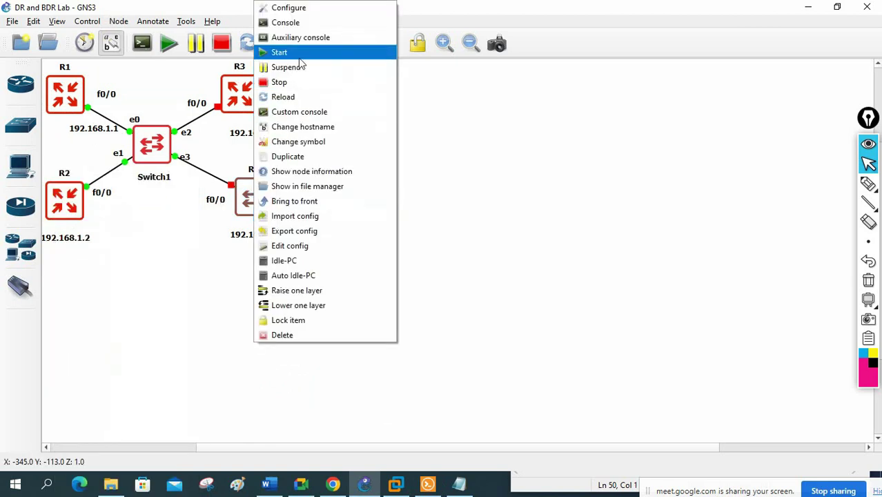
left_click(299, 55)
right_click(241, 103)
left_click(263, 148)
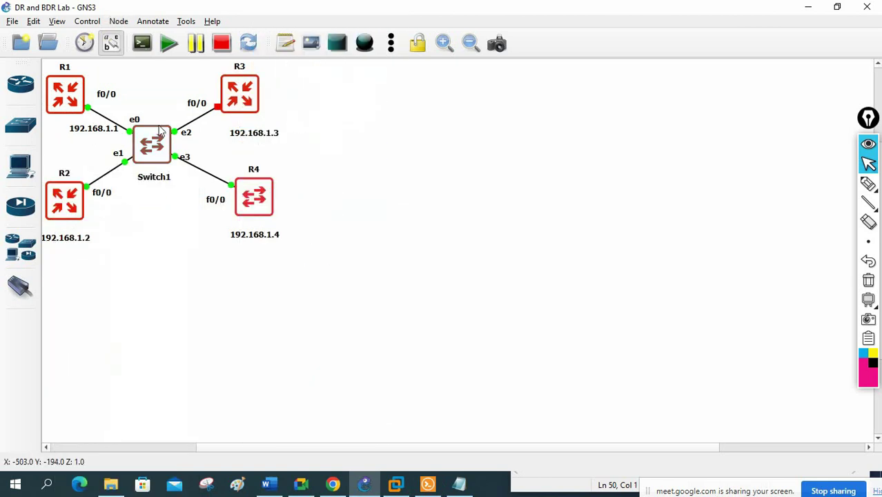
left_click(428, 484)
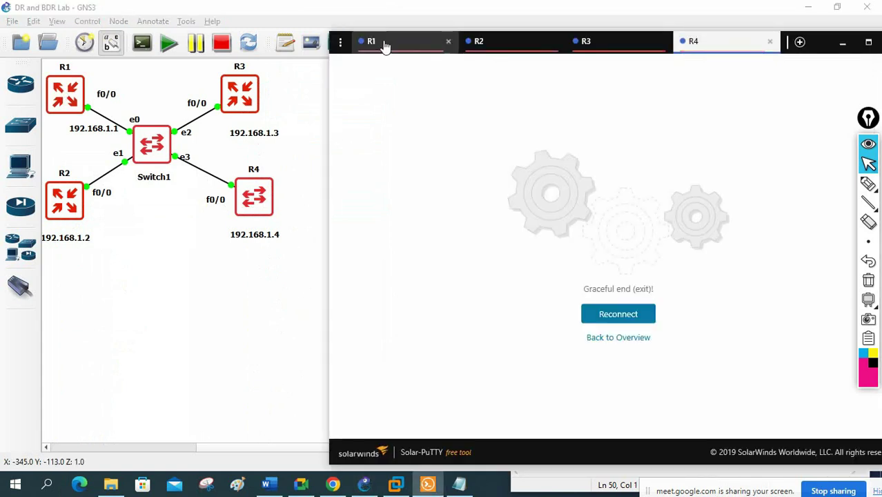
- Reconnect the R1, R2, R3 and R4 console sessions
left_click(613, 314)
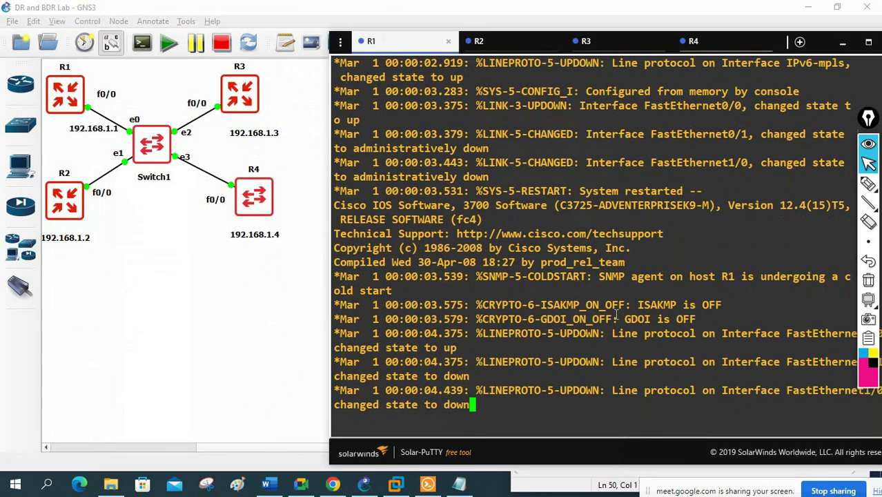
left_click(501, 41)
left_click(599, 314)
left_click(600, 41)
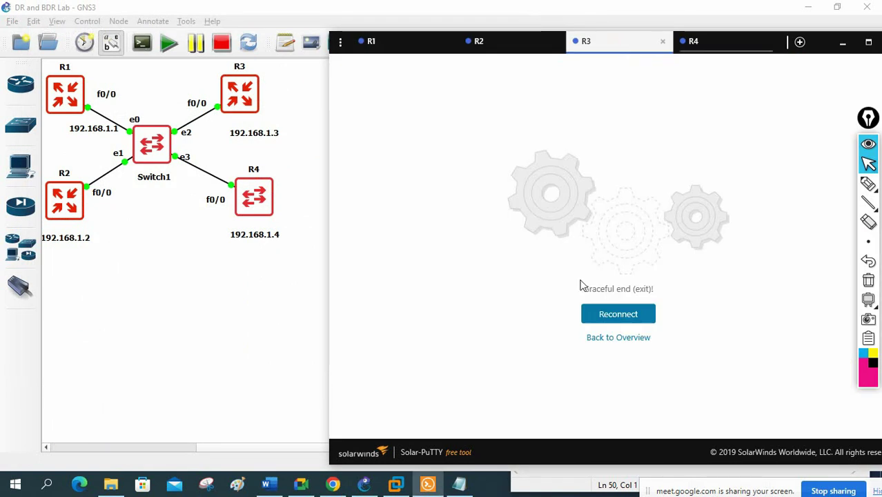
left_click(598, 315)
left_click(694, 42)
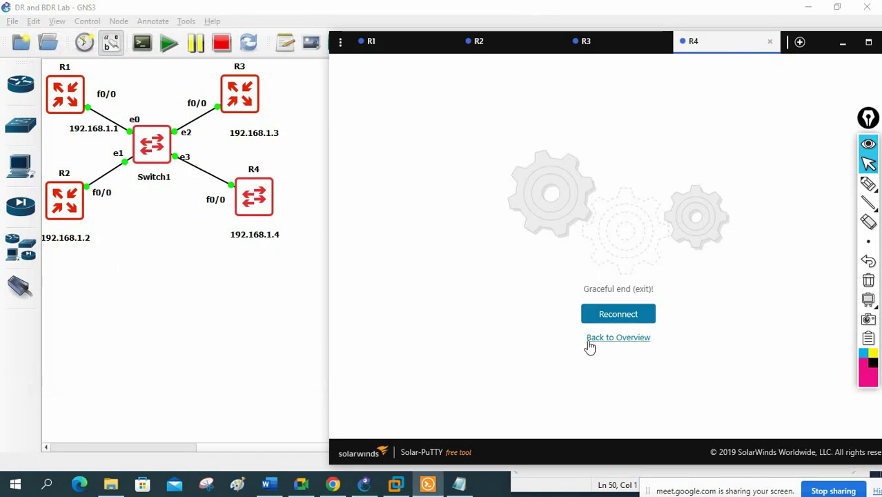
left_click(602, 315)
- Run 'show ip ospf neighbor' on R1, where neighbors still show 2WAY/DROTHER
left_click(372, 41)
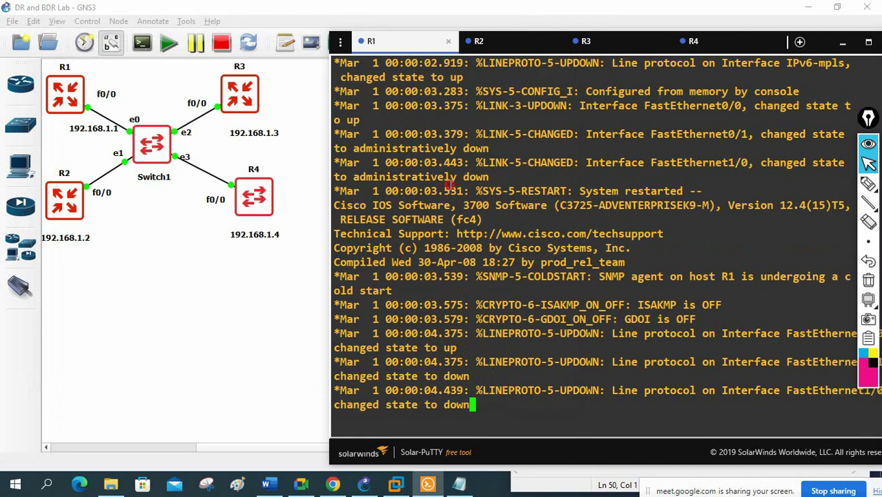
key("Return")
key("Return")
key("Return")
key("Return")
key("Return")
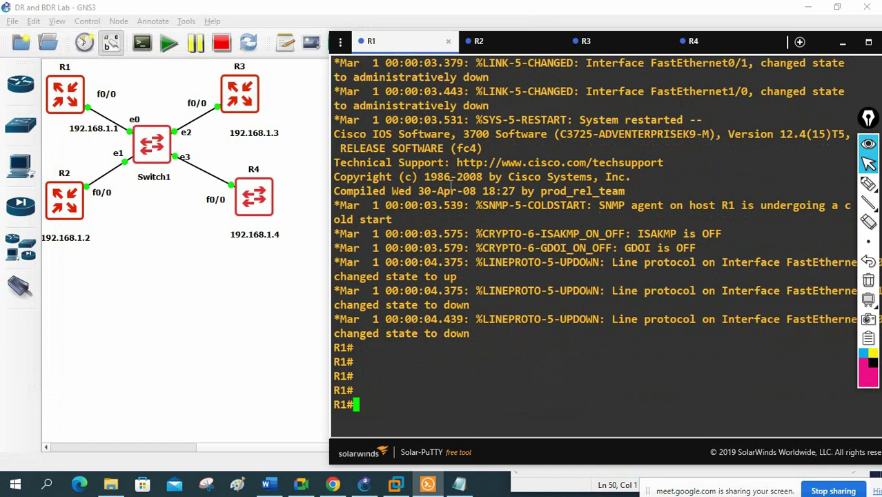
type("sh ip os")
key("Tab")
type("ne")
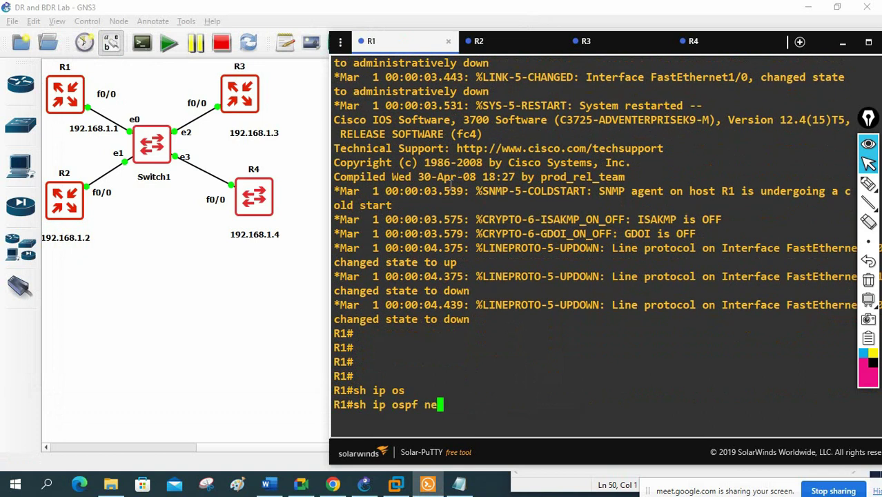
key("Tab")
key("Return")
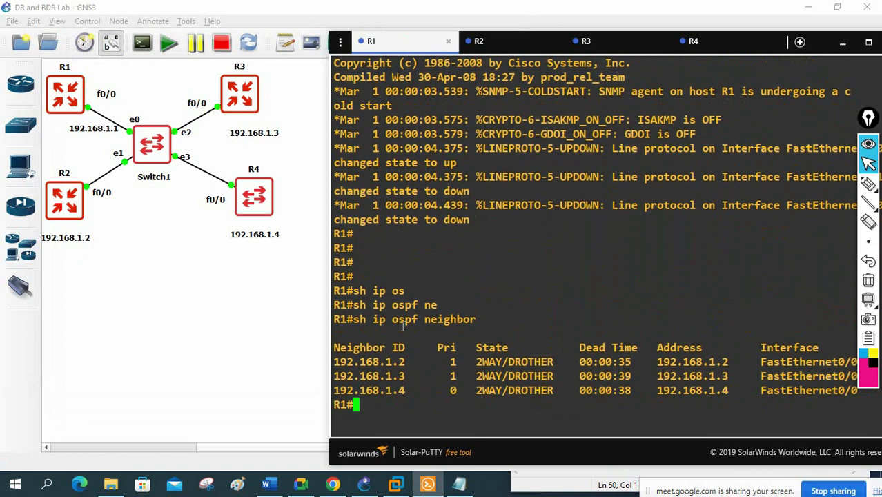
- Cycle through the R2, R3 and R4 sessions, getting fresh prompts on R3 and R4
left_click(483, 41)
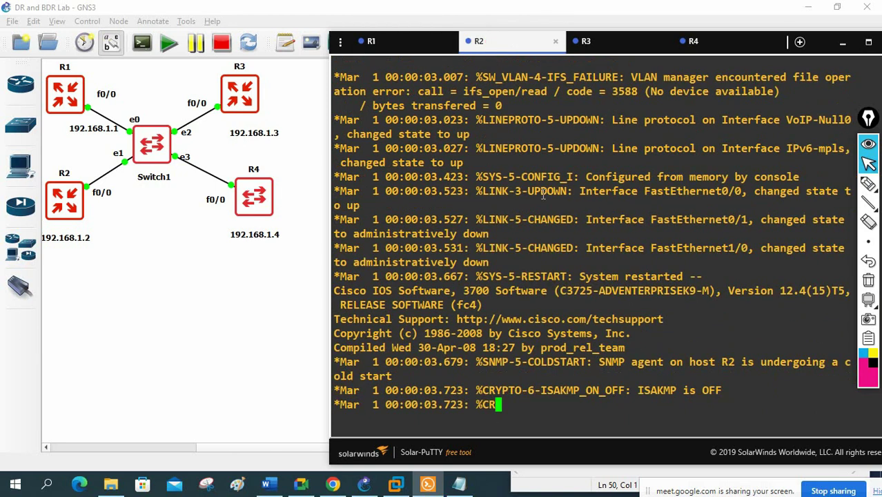
left_click(624, 40)
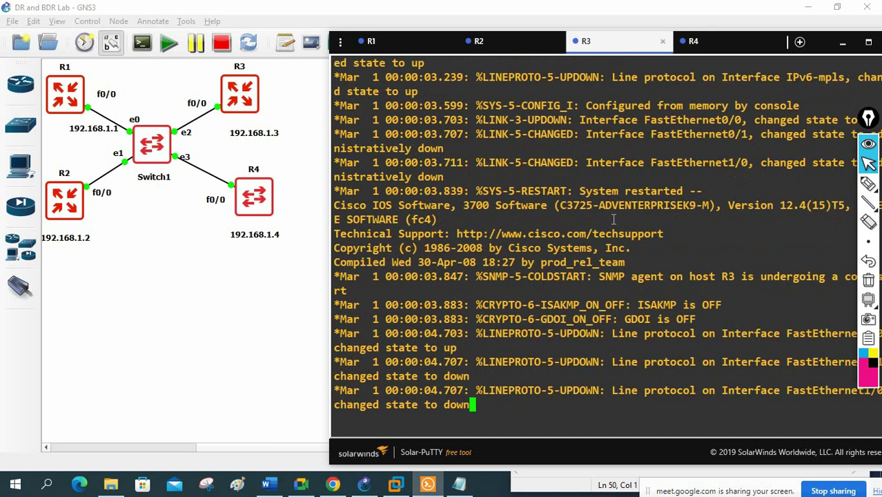
key("Return")
key("Return")
key("Return")
left_click(694, 41)
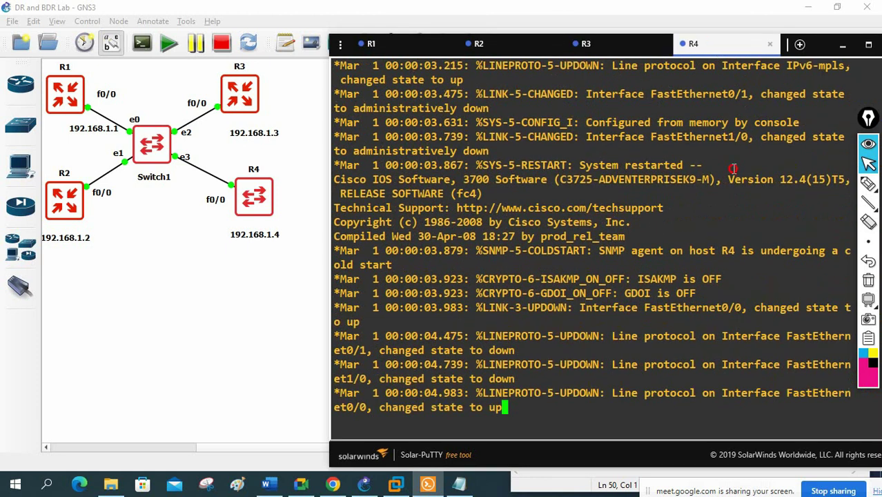
key("Return")
key("Return")
key("Return")
key("Return")
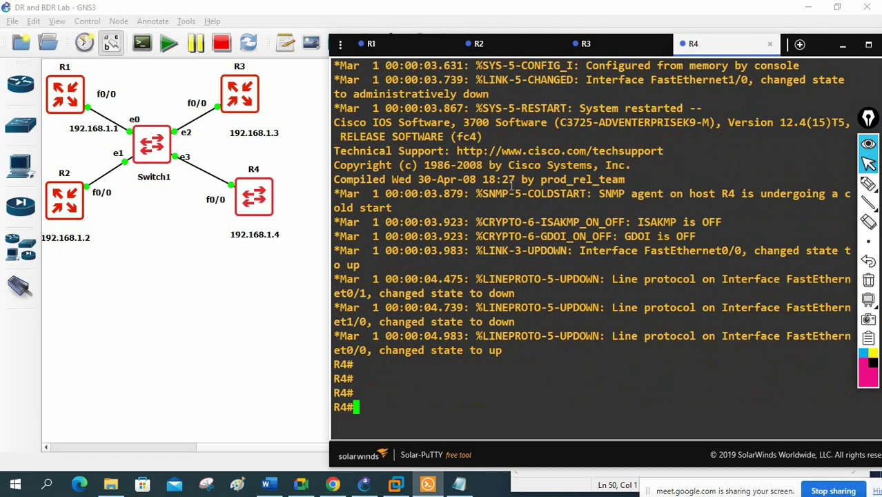
left_click(518, 45)
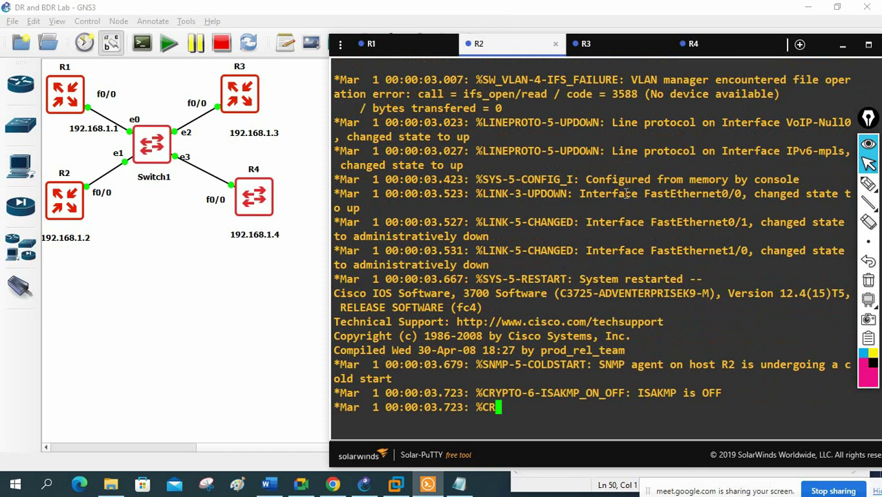
left_click(614, 44)
- Run 'show ip ospf neighbor' on R3 and highlight the 192.168.1.1 FULL/DR row
type("sh")
key("Return")
key("Return")
key("Return")
type("sh ip os")
key("Tab")
type("ne")
key("Tab")
key("Return")
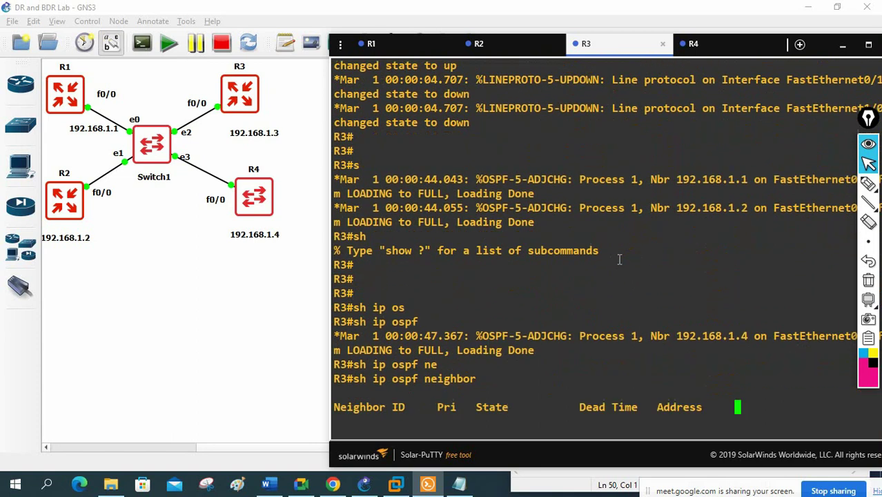
left_click_drag(540, 364, 338, 362)
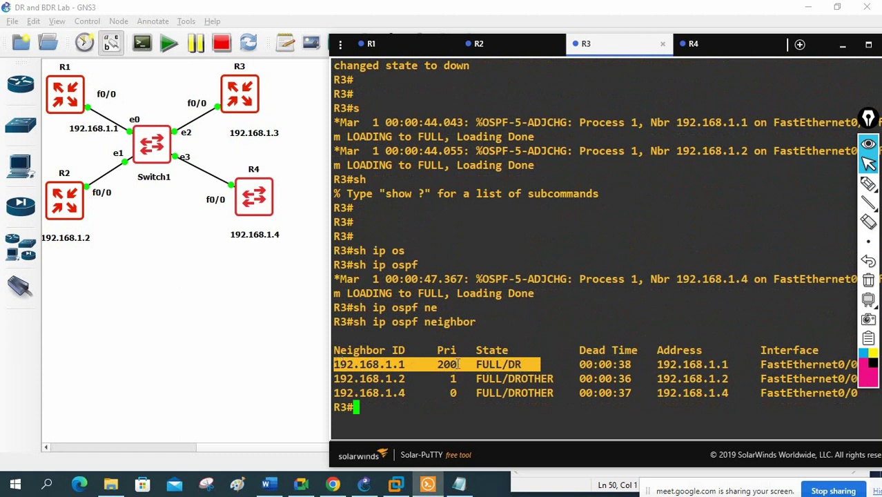
- Run 'show ip ospf neighbor' on R4, showing 192.168.1.1 FULL/DR and 192.168.1.3 FULL/BDR, then pick the pen
left_click(711, 44)
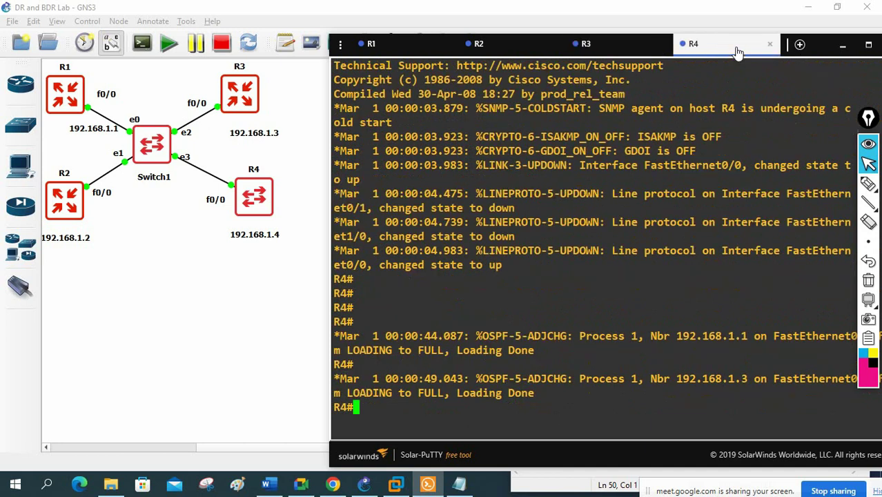
type("sh ip os")
key("Tab")
type("ne")
key("Tab")
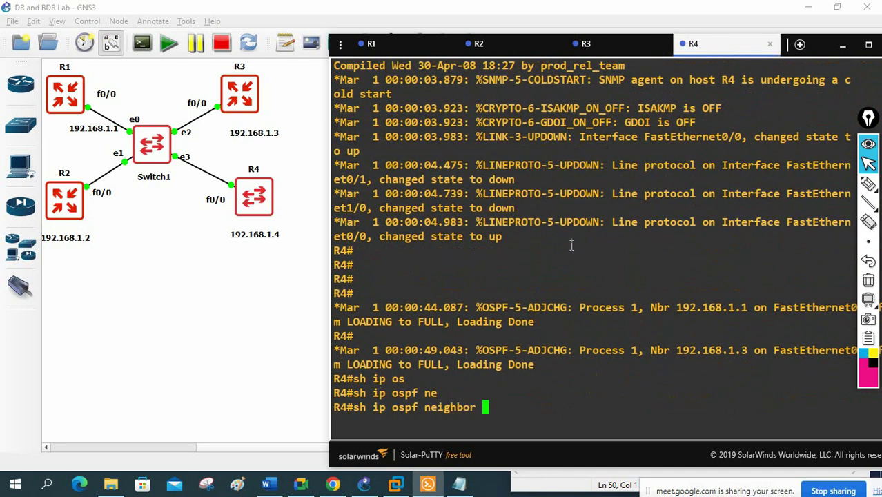
key("Return")
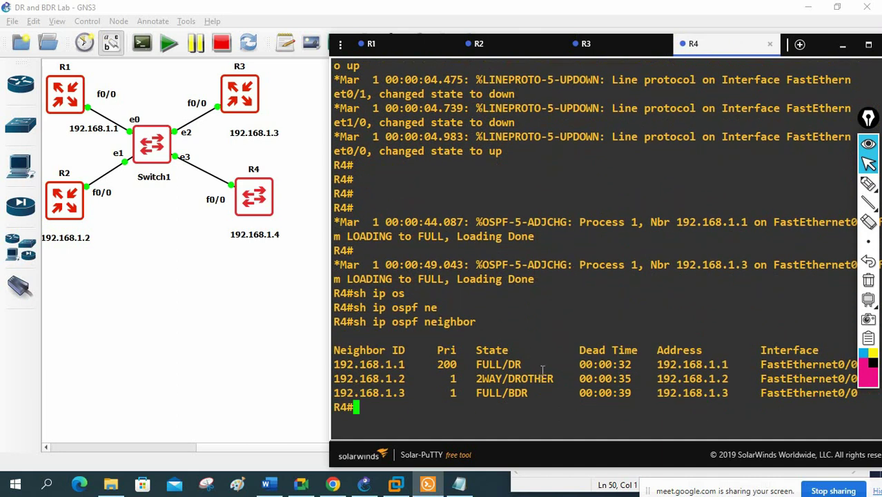
left_click(869, 183)
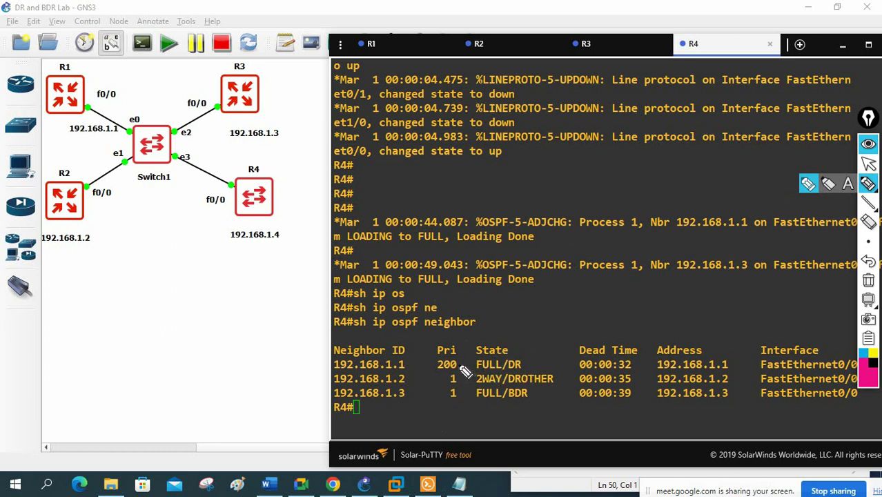
- Tick priority 200 of 192.168.1.1, arrow it to FULL/DR, and mark the priority-1 neighbors
mouse_move(457, 362)
left_mouse_down()
mouse_move(471, 357)
mouse_move(460, 368)
left_mouse_up()
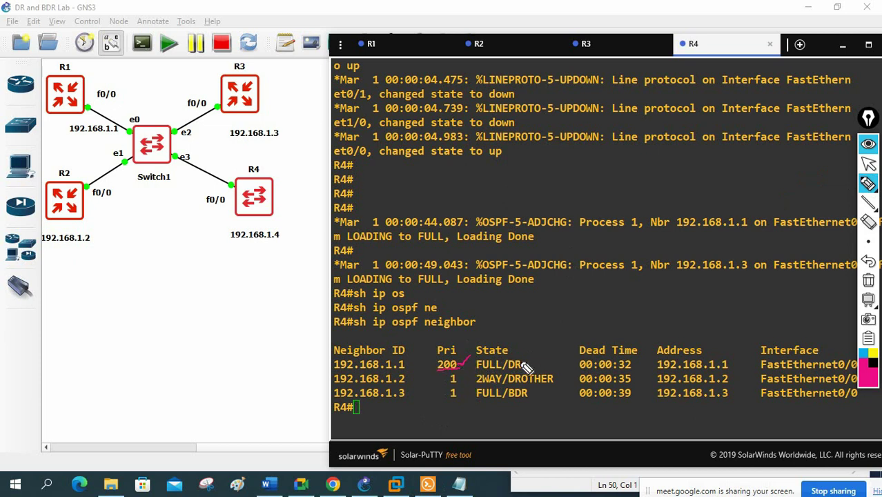
mouse_move(532, 327)
left_mouse_down()
mouse_move(522, 358)
mouse_move(532, 352)
left_mouse_up()
left_click_drag(459, 381, 468, 374)
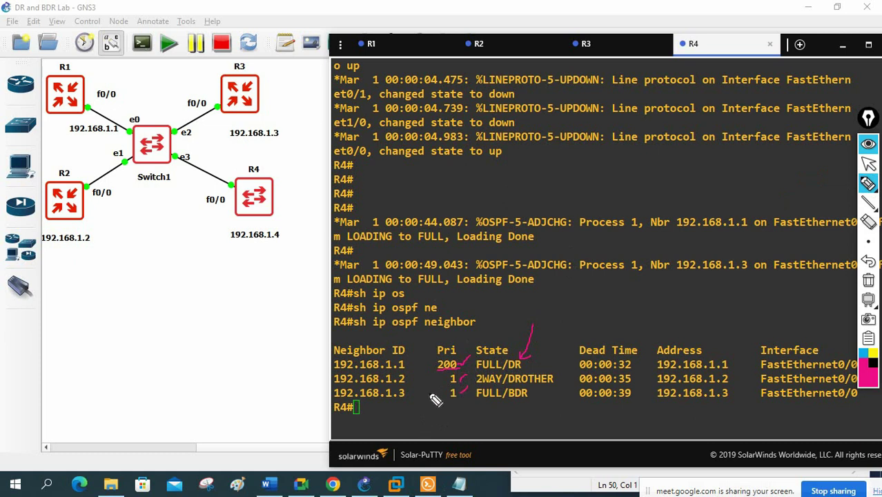
mouse_move(409, 381)
left_mouse_down()
mouse_move(432, 388)
mouse_move(391, 403)
mouse_move(431, 428)
mouse_move(516, 405)
left_mouse_up()
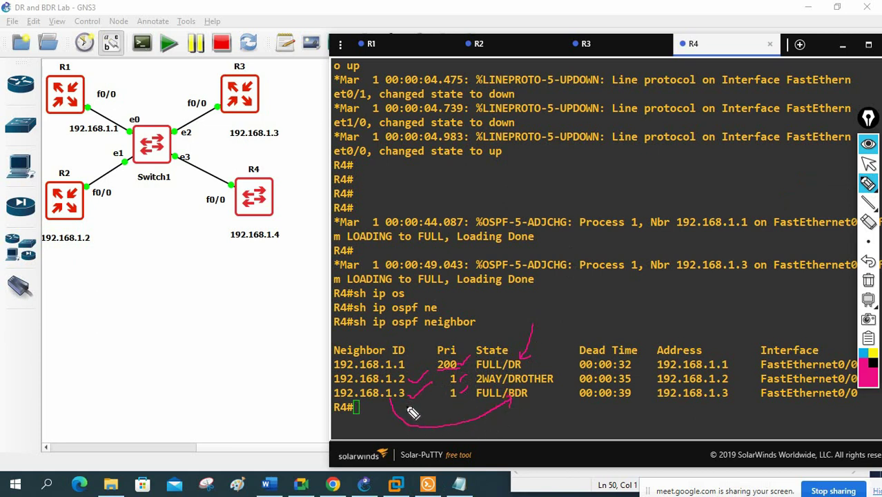
- Clear the ink, then write DR beside R1 and BDR beside R3, marking below R4
left_click(868, 280)
mouse_move(89, 73)
left_mouse_down()
mouse_move(114, 72)
mouse_move(123, 81)
left_mouse_up()
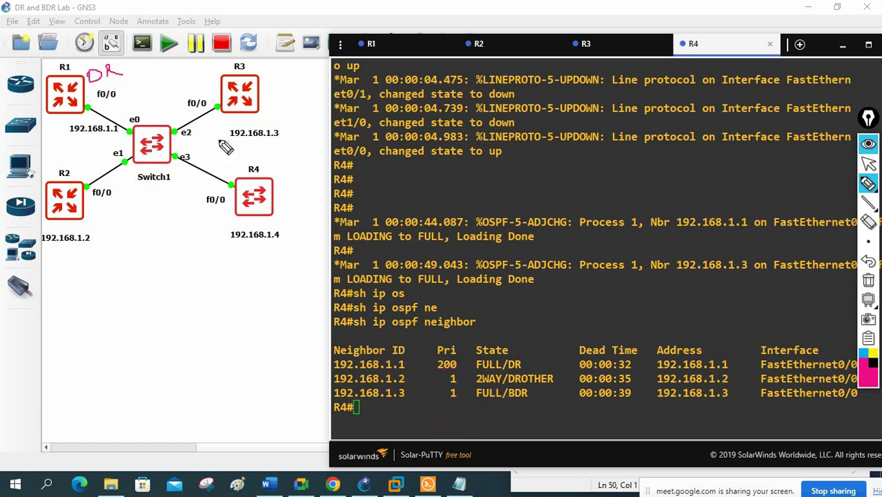
mouse_move(263, 86)
left_mouse_down()
mouse_move(270, 97)
mouse_move(291, 87)
mouse_move(310, 98)
left_mouse_up()
mouse_move(259, 263)
left_mouse_down()
mouse_move(263, 270)
mouse_move(280, 250)
mouse_move(275, 280)
left_mouse_up()
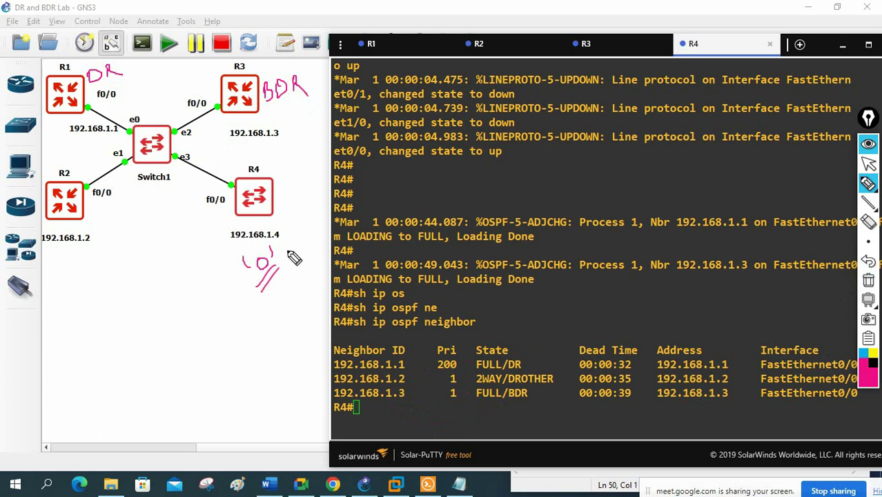